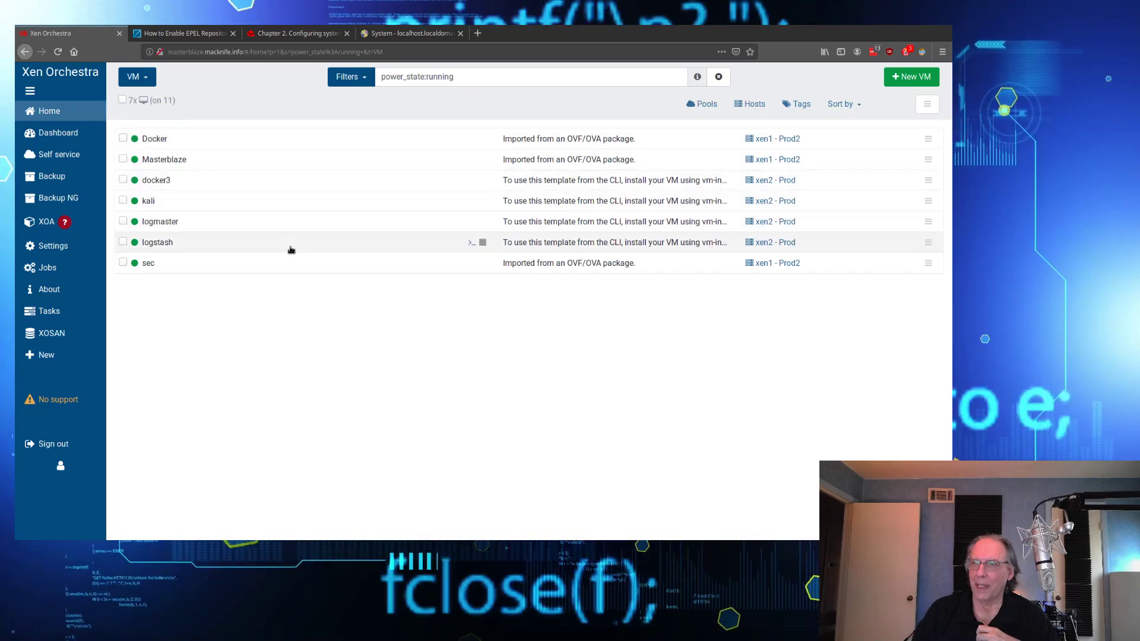
# Step: Start a new VM on the Prod2 pool using the CentOS 7 template
pyautogui.click(910, 77)
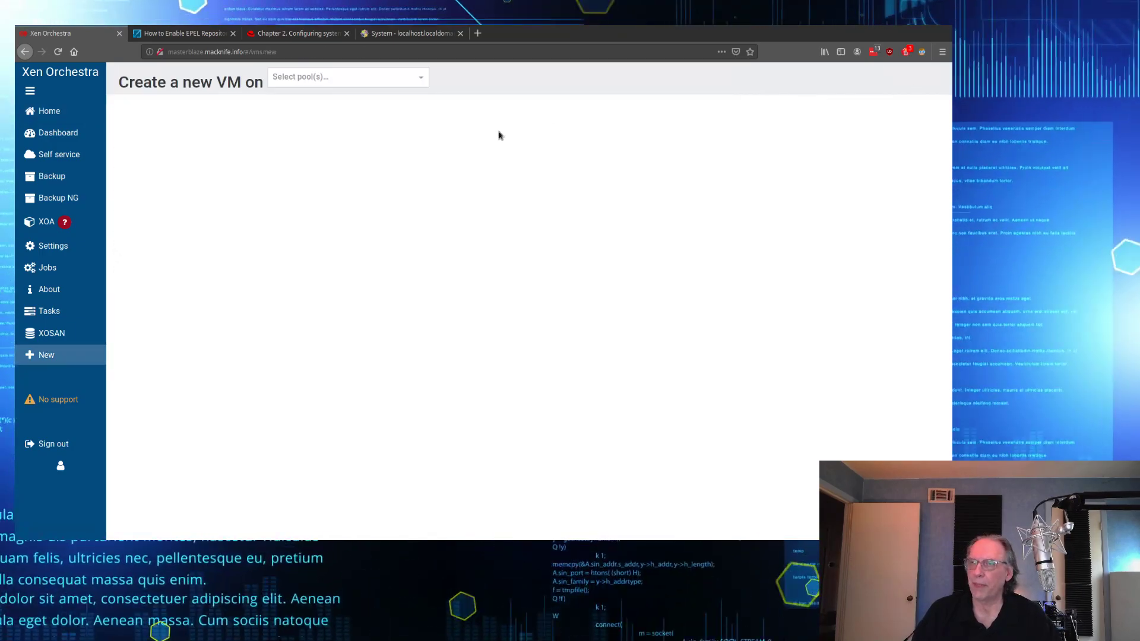
pyautogui.click(344, 80)
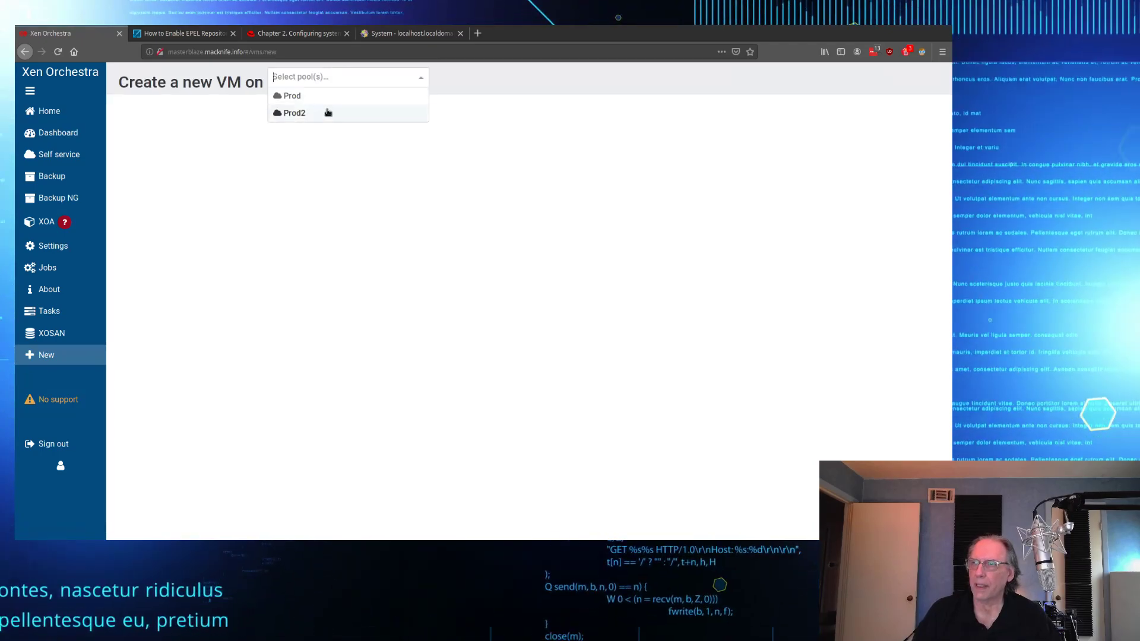
pyautogui.click(328, 113)
pyautogui.click(347, 133)
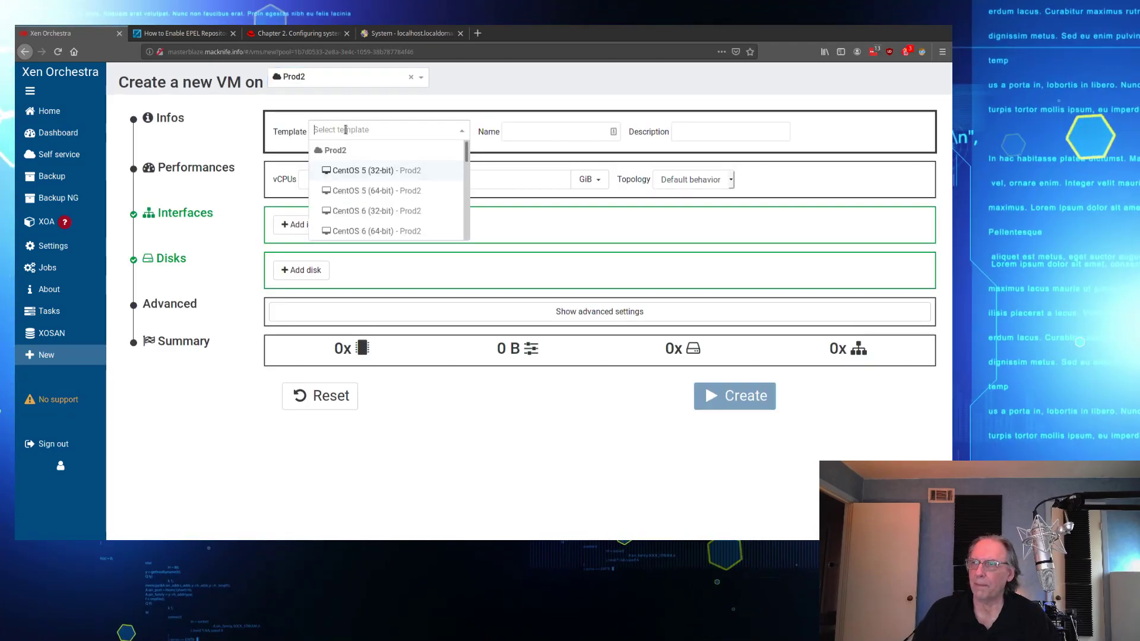
pyautogui.scroll(-1, 355, 193)
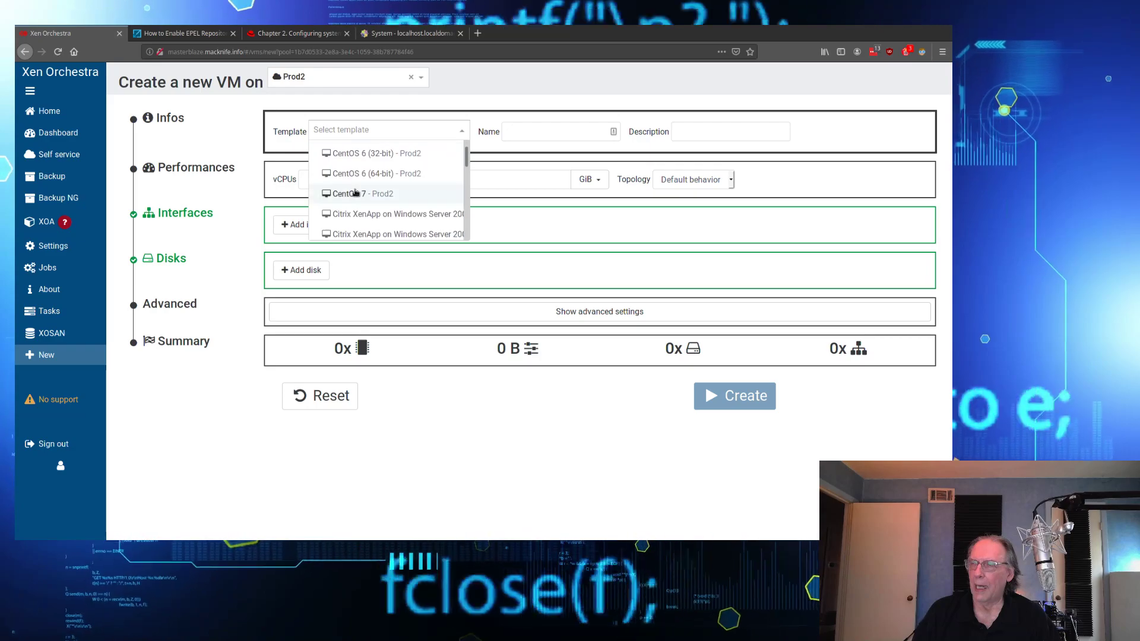
pyautogui.click(354, 195)
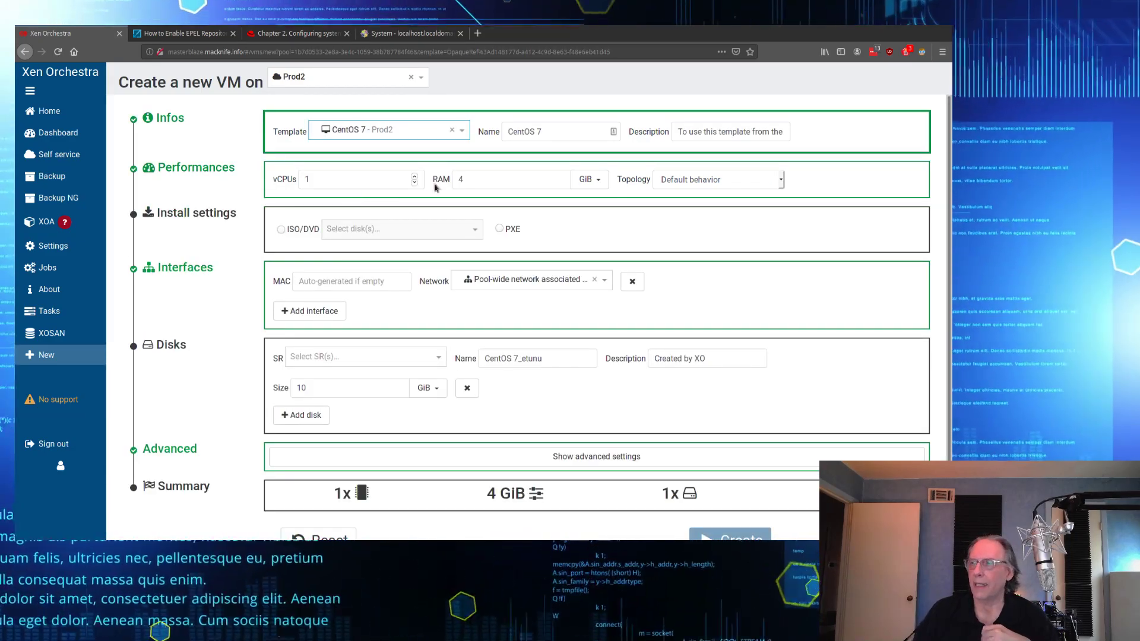
# Step: Name the VM "CentOS 8 temp" and give it 2 vCPUs
pyautogui.click(552, 133)
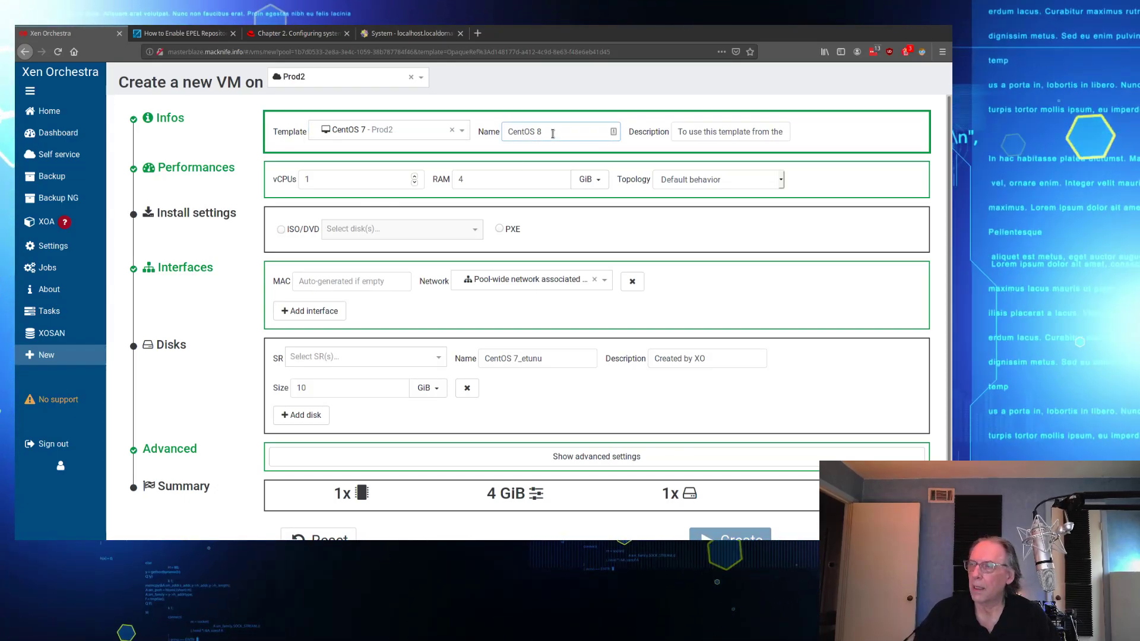
pyautogui.write('8 ')
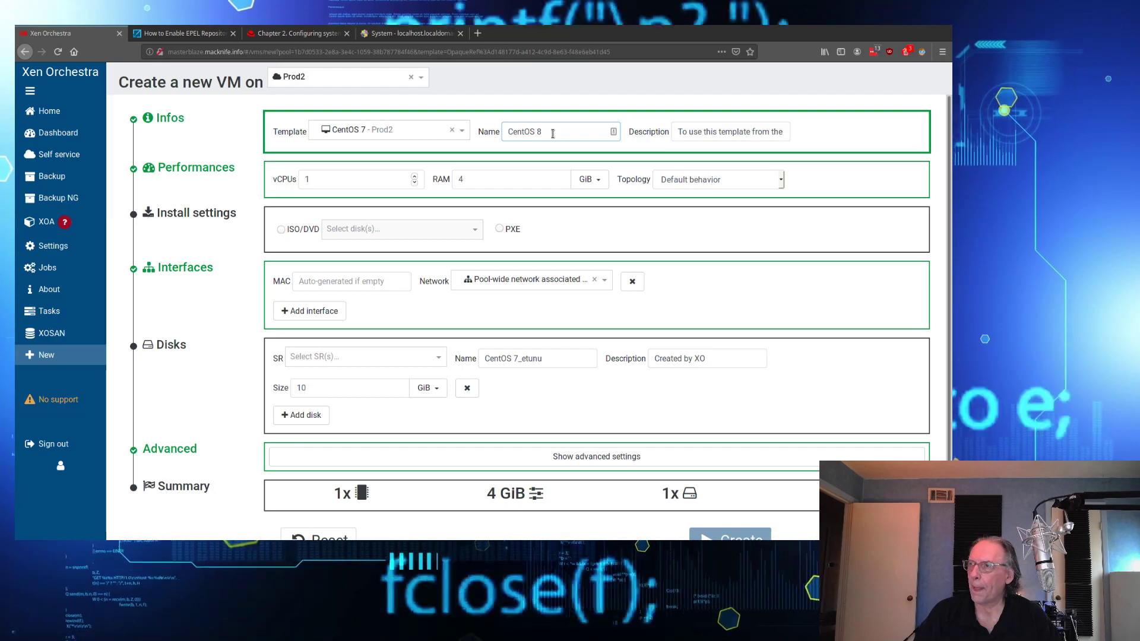
pyautogui.write('temp')
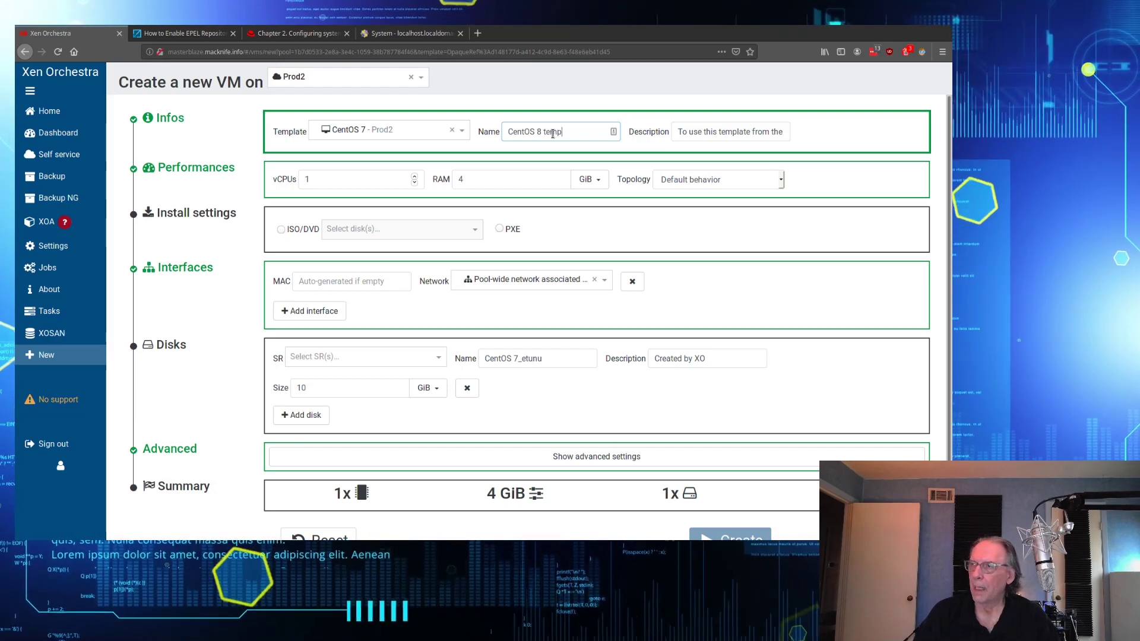
pyautogui.click(333, 179)
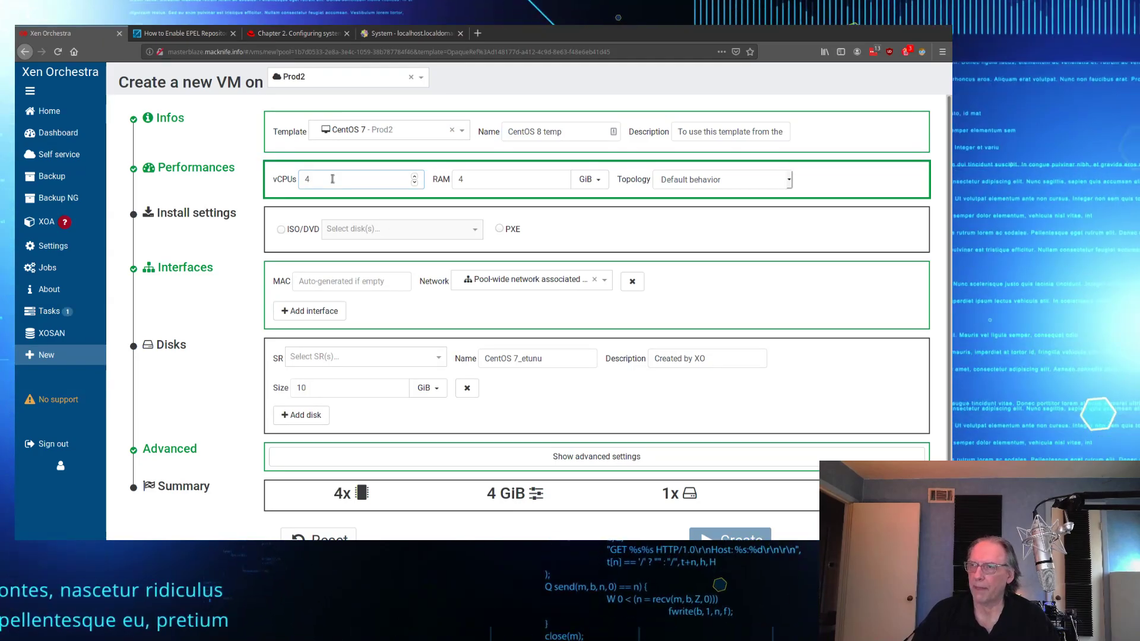
pyautogui.press('BackSpace')
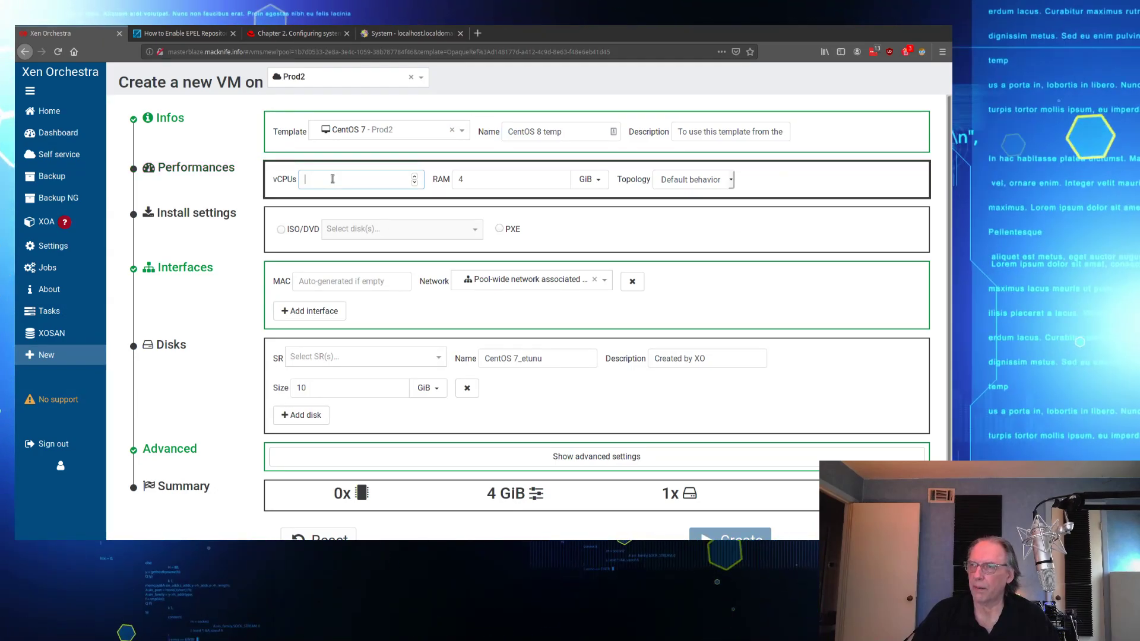
pyautogui.write('2')
pyautogui.press('Tab')
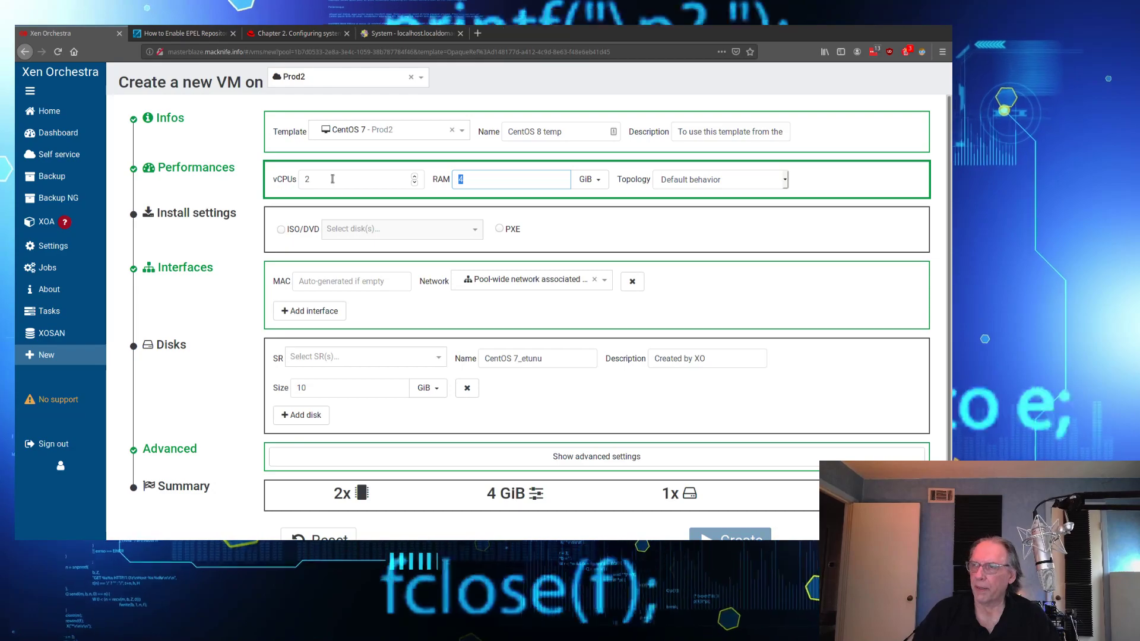
# Step: Set the VM to install from the CentOS-8-x86_64-1905-dvd1.iso image
pyautogui.click(281, 230)
pyautogui.click(409, 229)
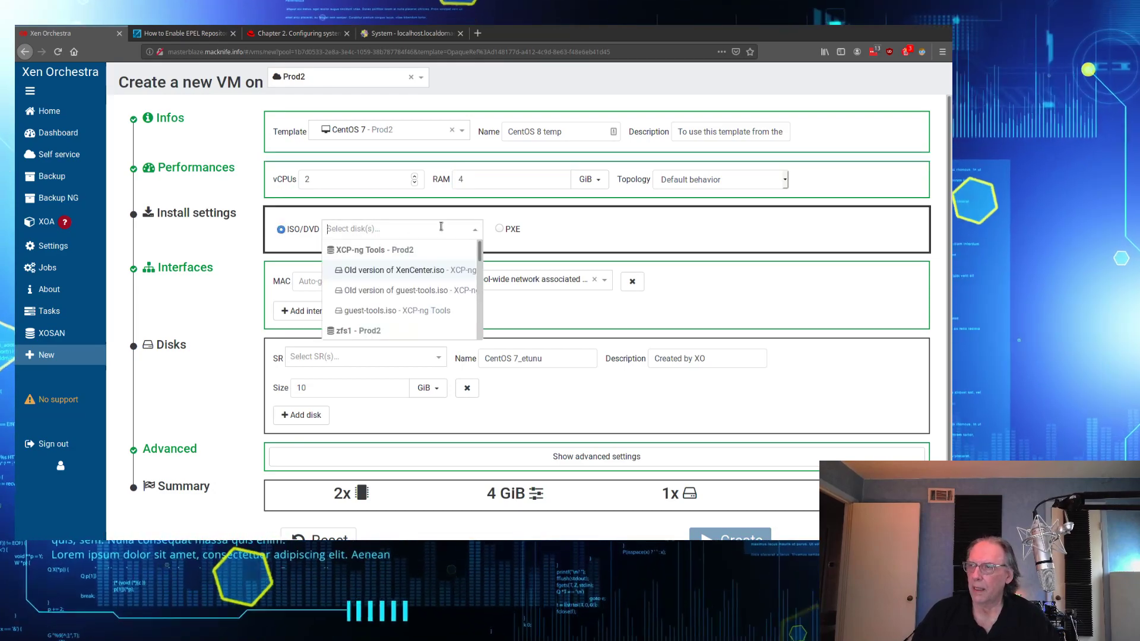
pyautogui.scroll(-2, 421, 304)
pyautogui.scroll(-5, 421, 304)
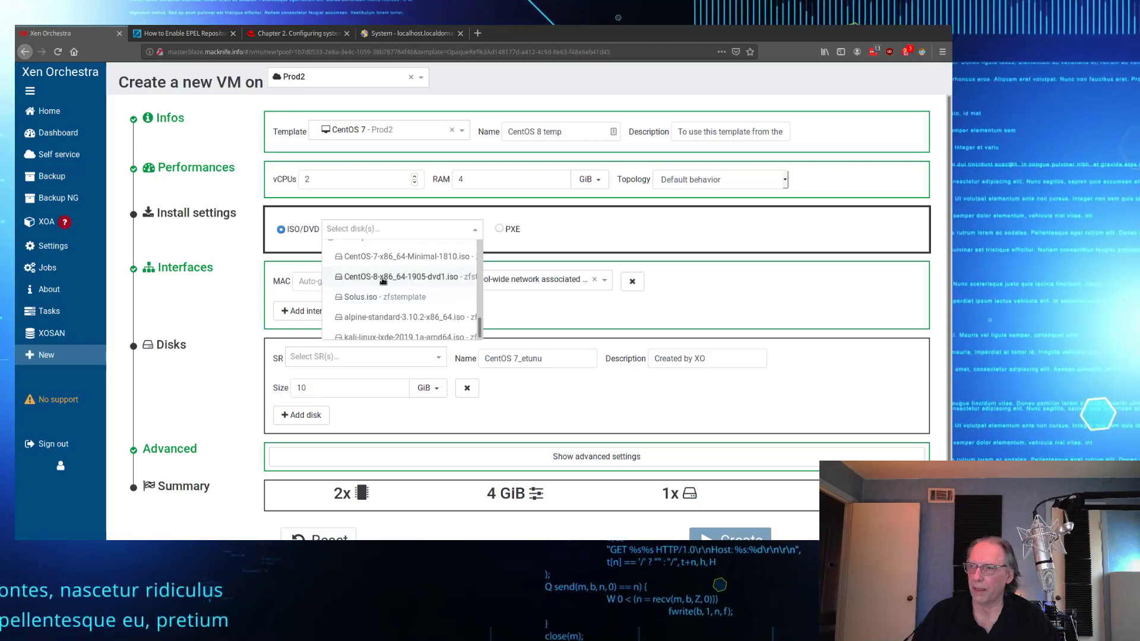
pyautogui.click(383, 277)
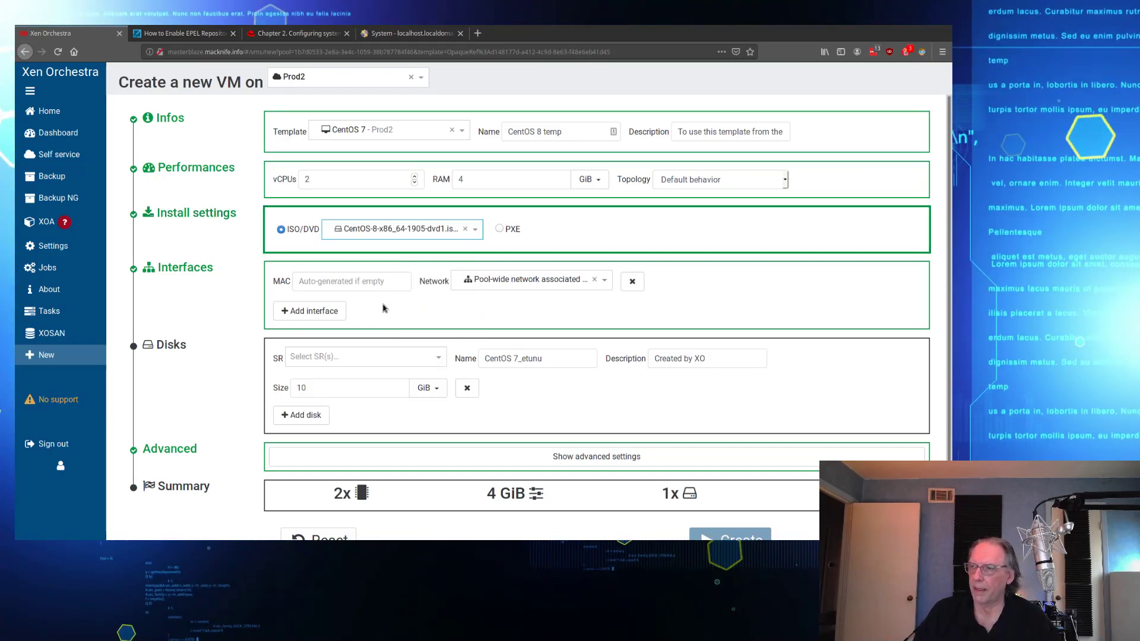
# Step: Place the VM's disk on xen1's local storage with a size of 25 GiB and create the VM
pyautogui.scroll(-1, 383, 308)
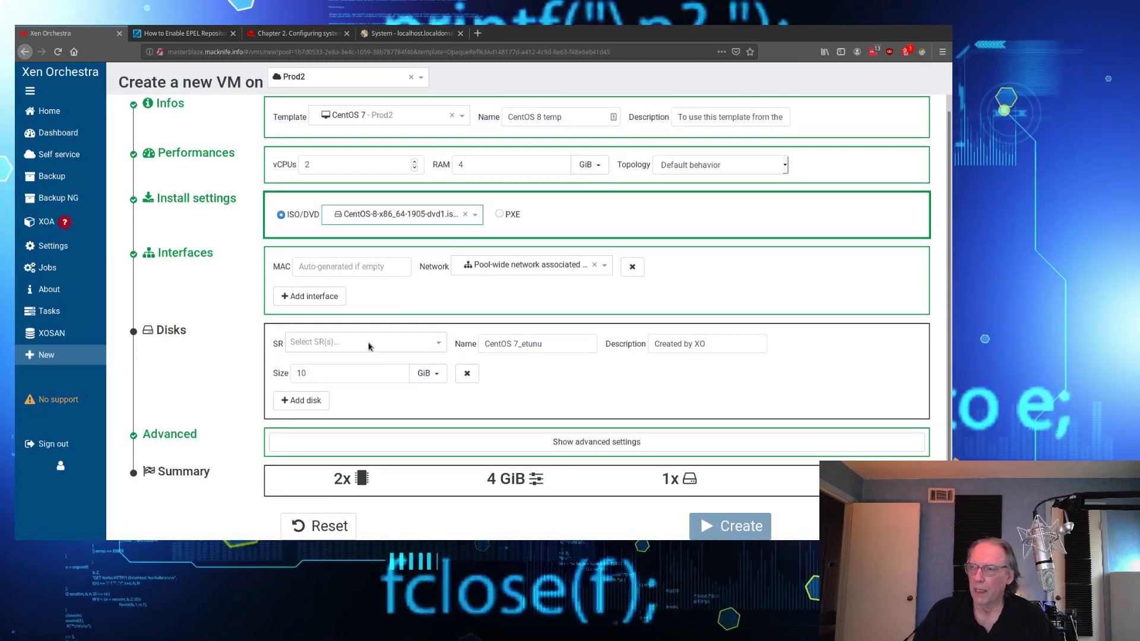
pyautogui.click(368, 343)
pyautogui.scroll(1, 369, 364)
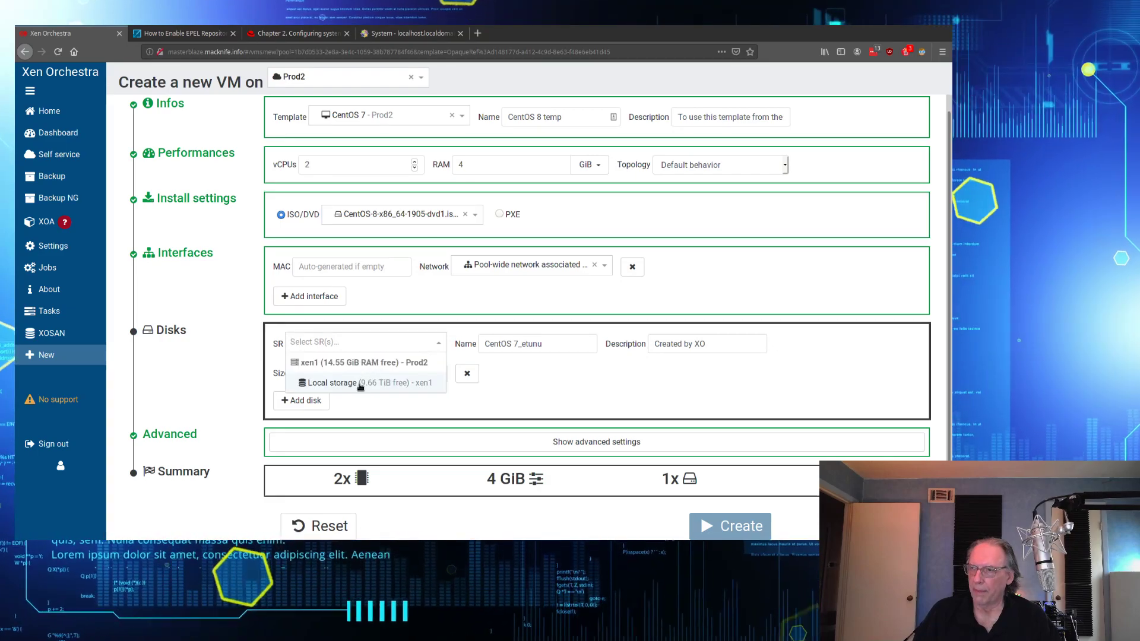
pyautogui.click(360, 383)
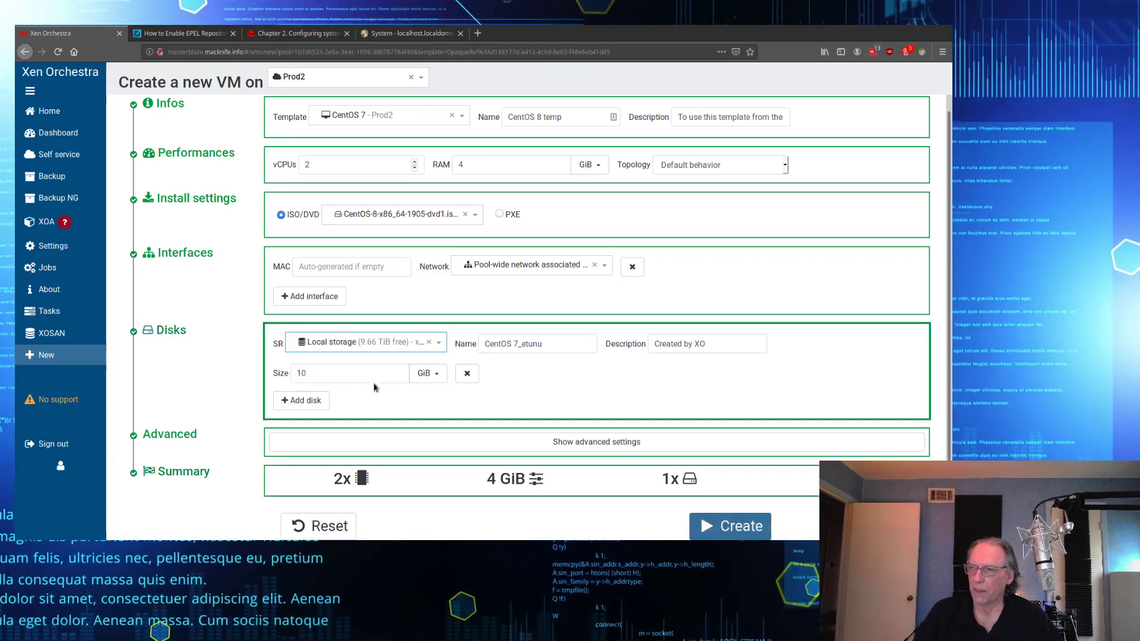
pyautogui.click(326, 373)
pyautogui.press('BackSpace')
pyautogui.press('BackSpace')
pyautogui.write('24')
pyautogui.press('BackSpace')
pyautogui.write('5')
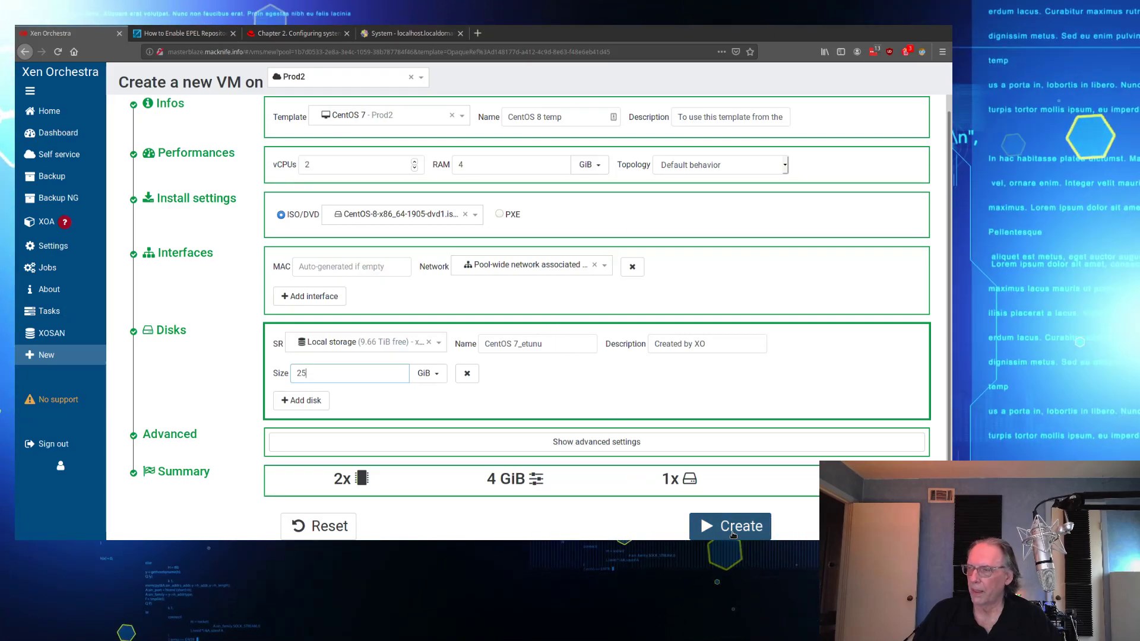
pyautogui.click(733, 534)
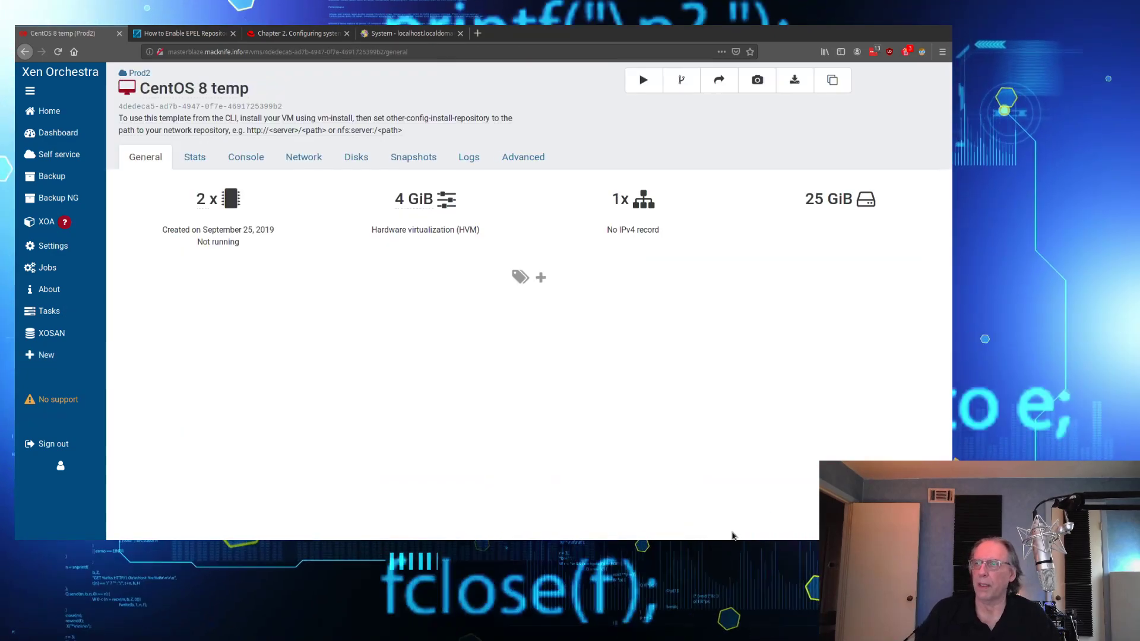
# Step: Open the new VM's console, enlarge its display slightly and collapse the VM header above it
pyautogui.click(256, 162)
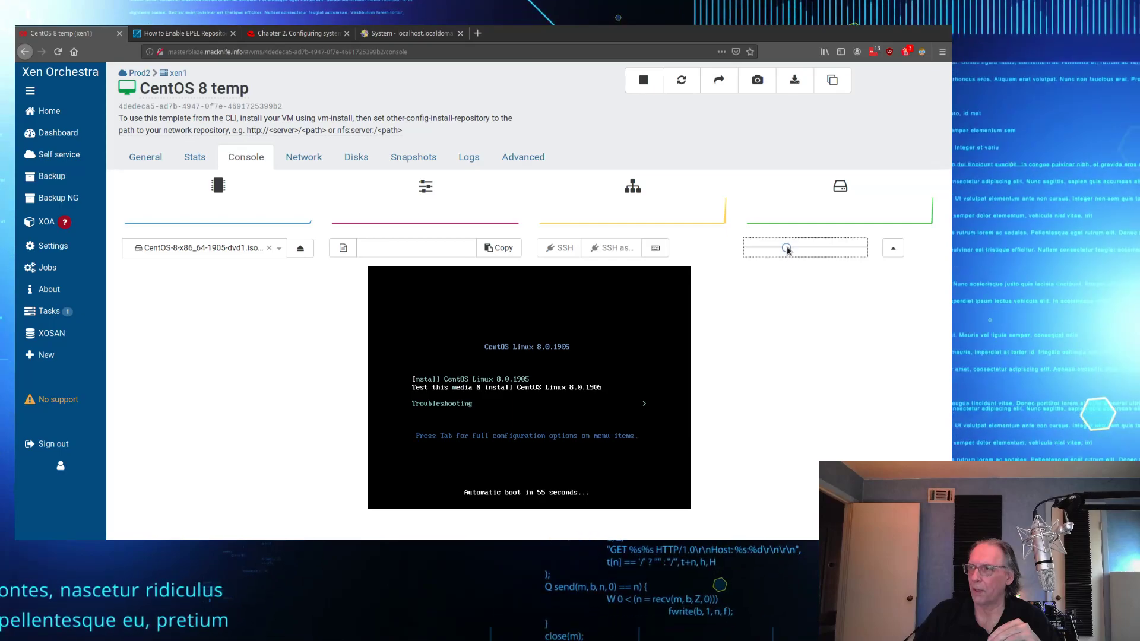
pyautogui.moveTo(788, 250); pyautogui.dragTo(790, 250)
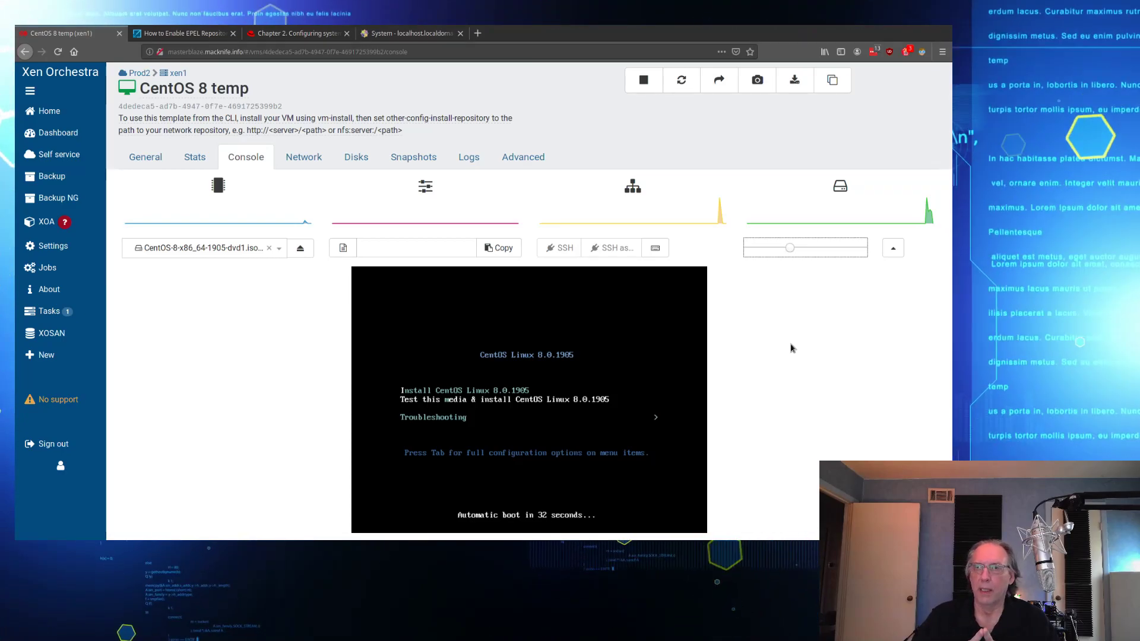
pyautogui.click(664, 361)
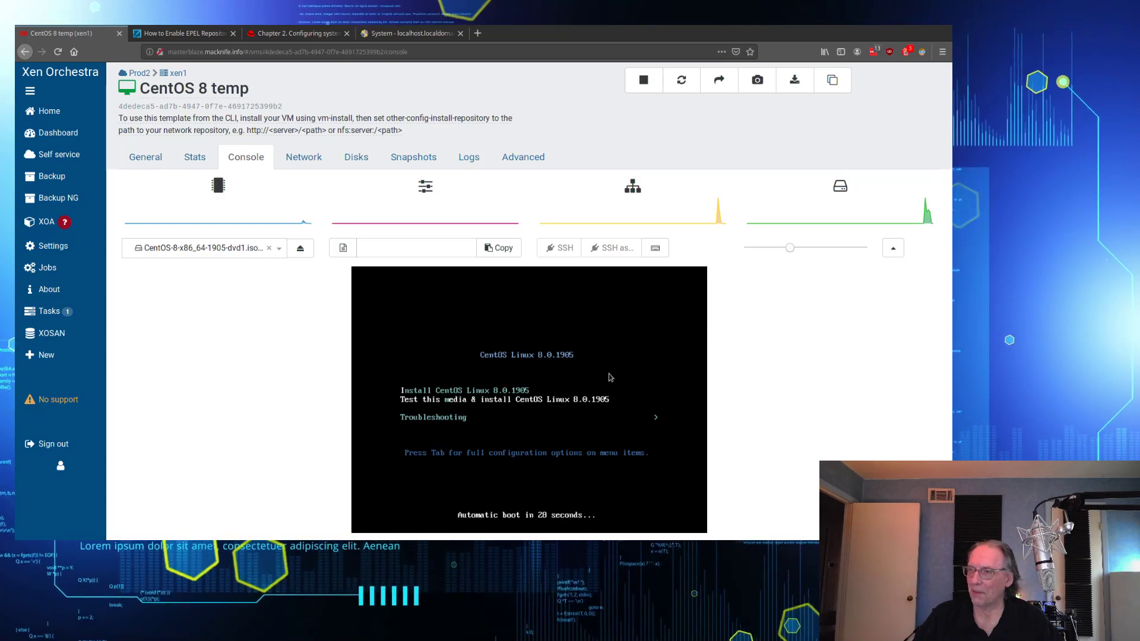
pyautogui.click(893, 248)
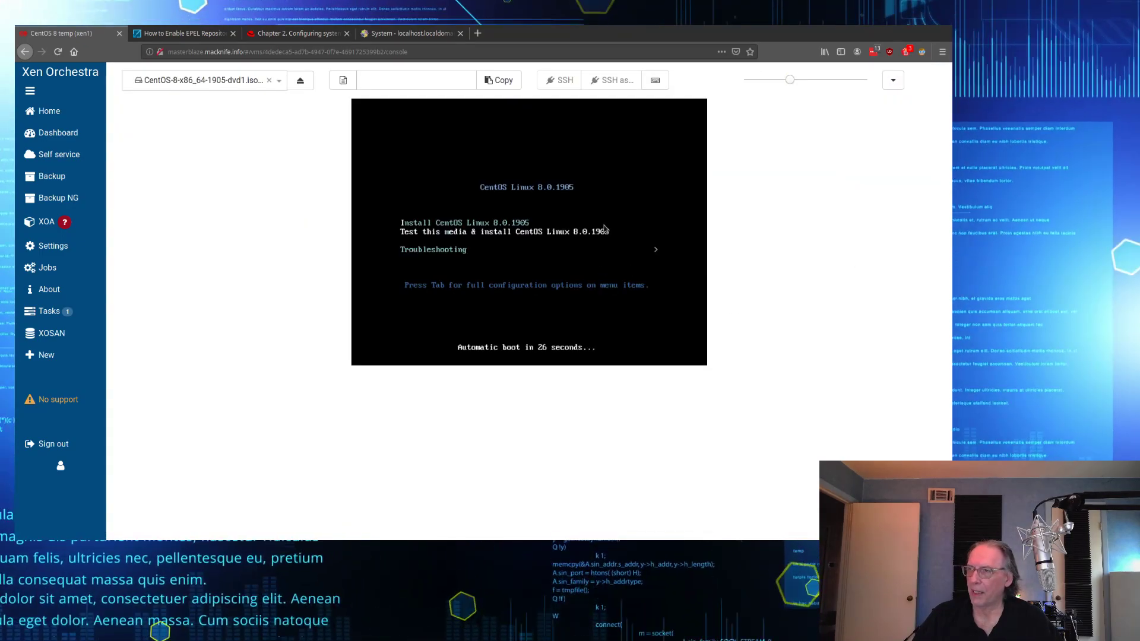
# Step: Boot the VM with the "Test this media & install CentOS Linux 8.0.1905" option
pyautogui.press('Down')
pyautogui.press('Up')
pyautogui.press('Up')
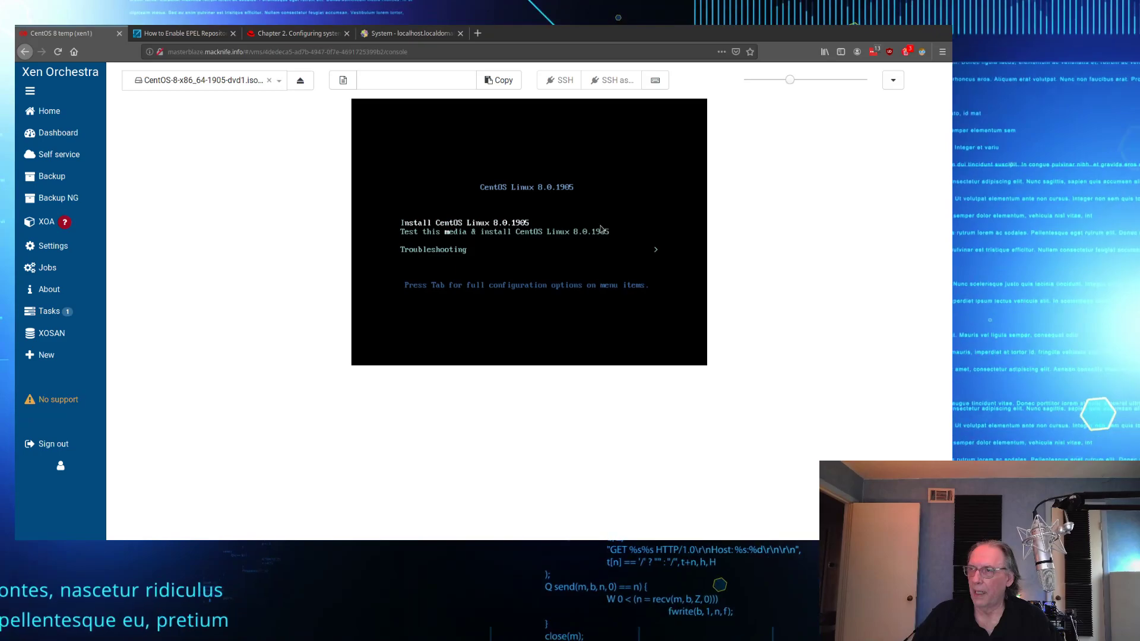
pyautogui.press('Down')
pyautogui.press('Return')
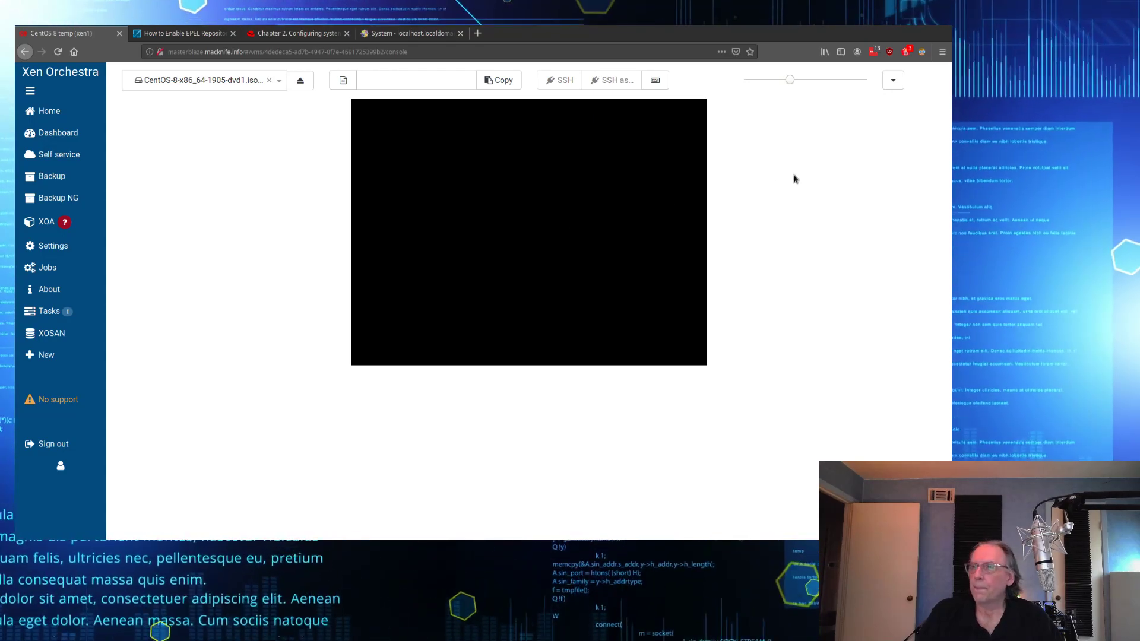
# Step: Scale the console so the whole VM screen fits in the page and abort the media check
pyautogui.moveTo(790, 85); pyautogui.dragTo(793, 85)
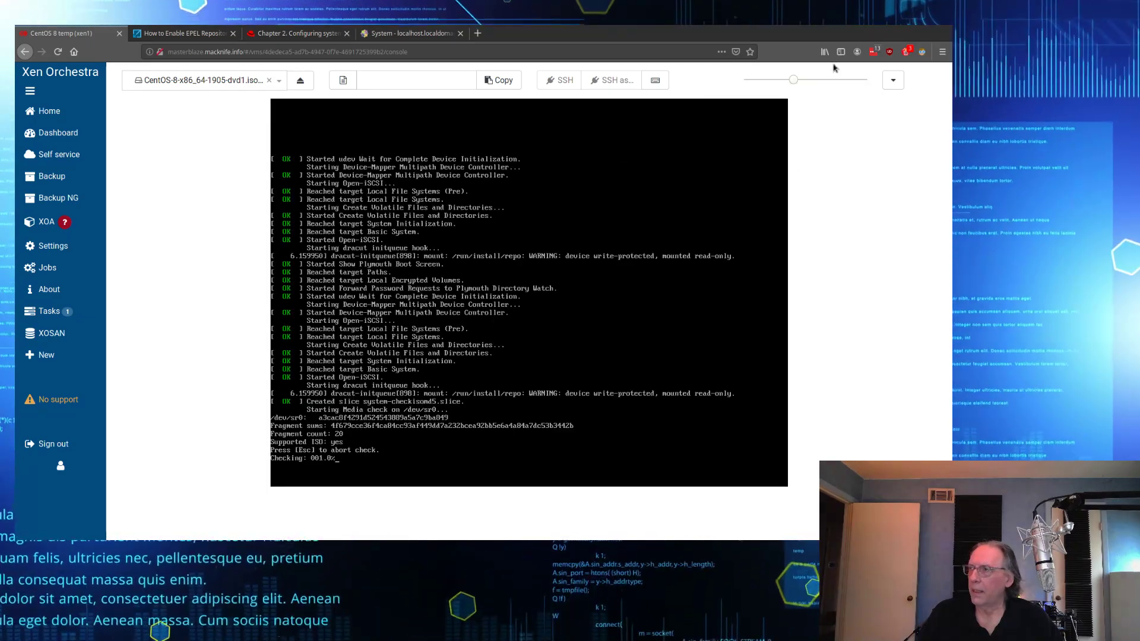
pyautogui.moveTo(797, 80); pyautogui.dragTo(795, 79)
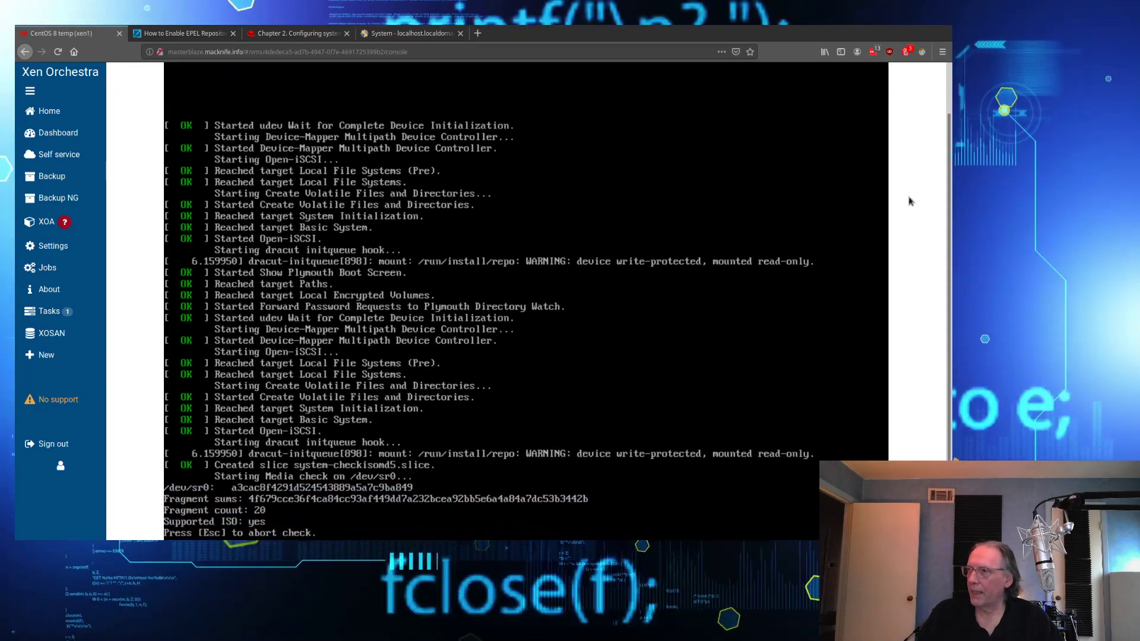
pyautogui.moveTo(796, 81); pyautogui.dragTo(790, 81)
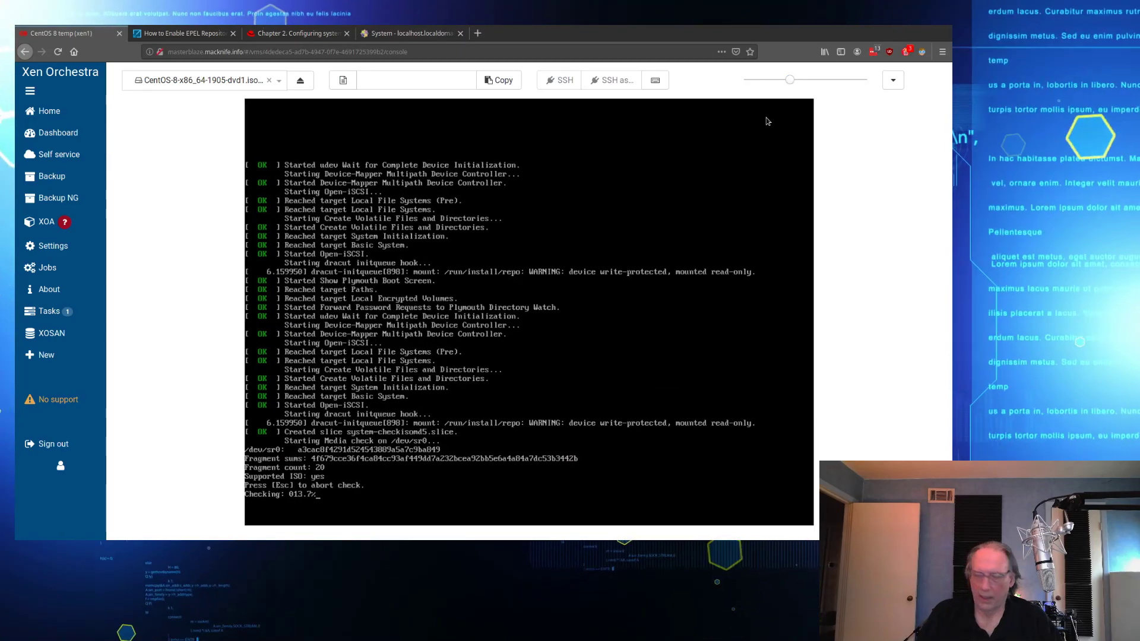
pyautogui.press('Escape')
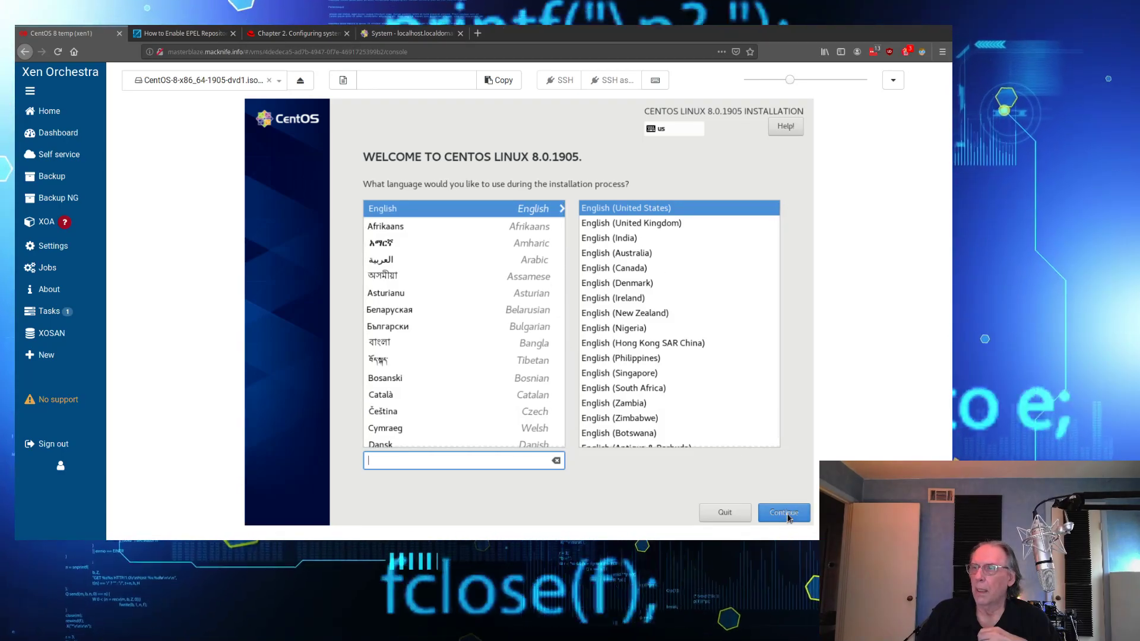
# Step: Accept English (United States) as the installation language and confirm the 25 GiB xvda disk with automatic storage configuration
pyautogui.click(787, 519)
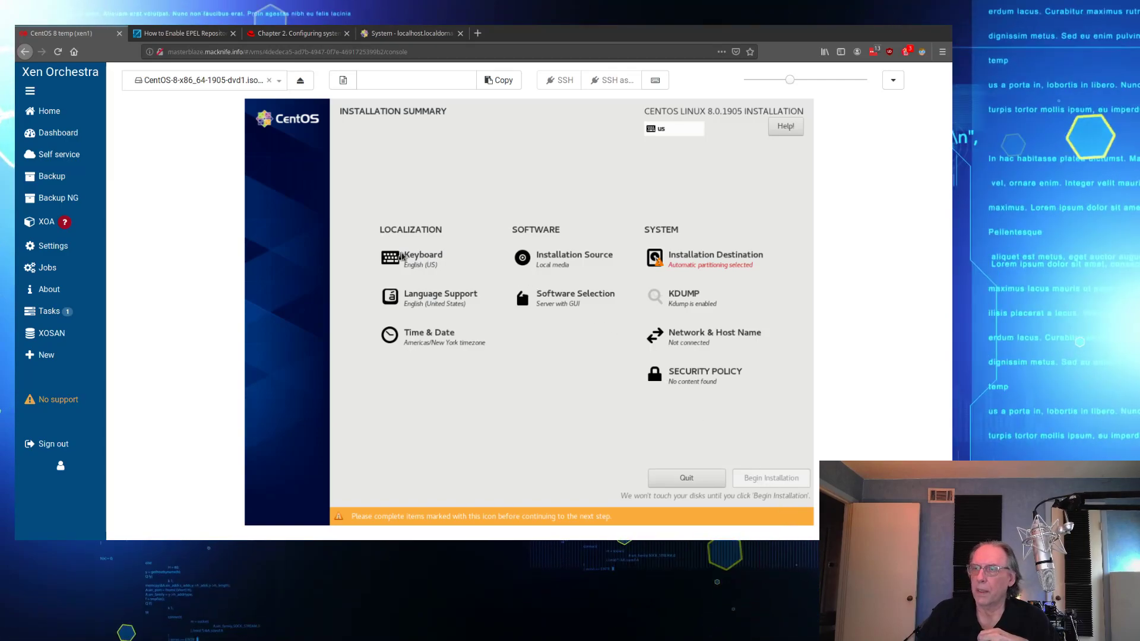
pyautogui.click(671, 262)
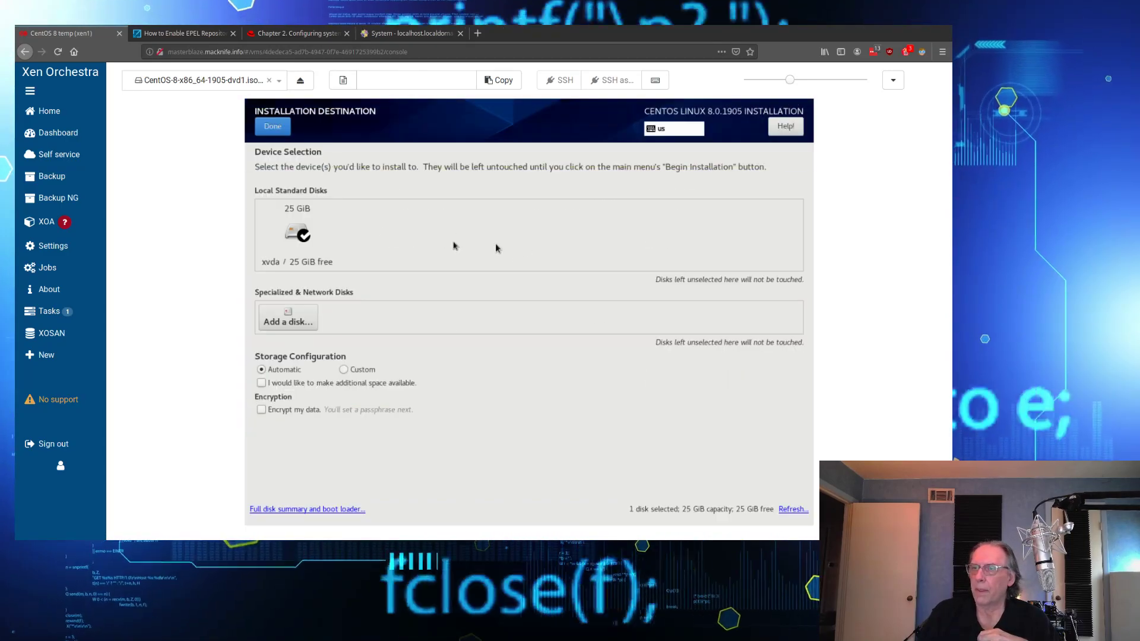
pyautogui.click(272, 127)
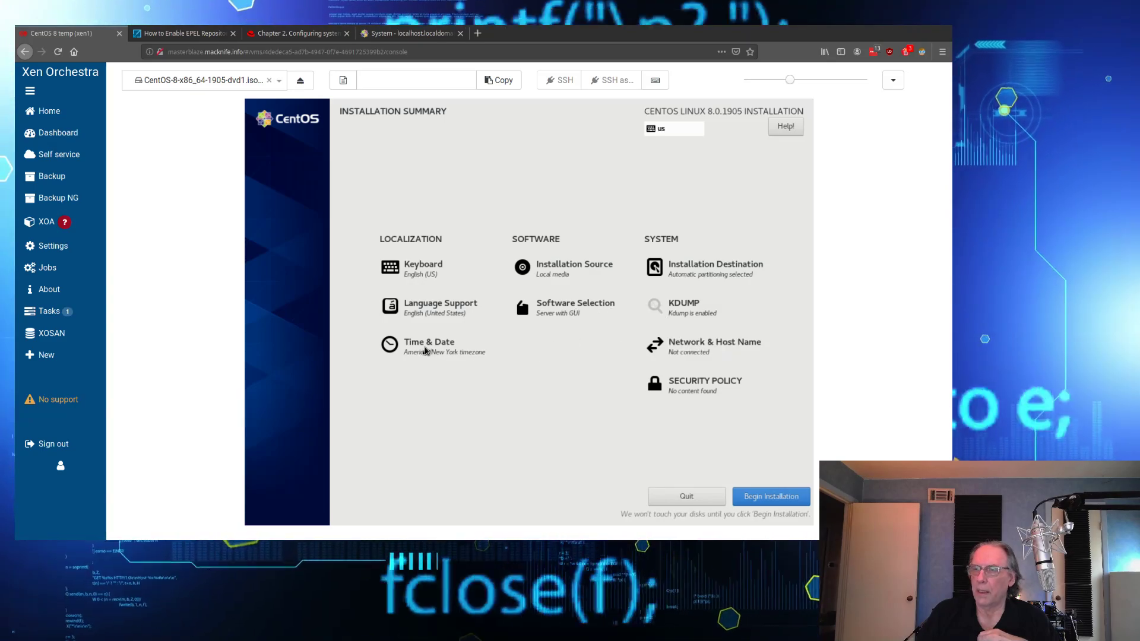
# Step: Set the installation's time zone to Americas/Chicago
pyautogui.click(425, 351)
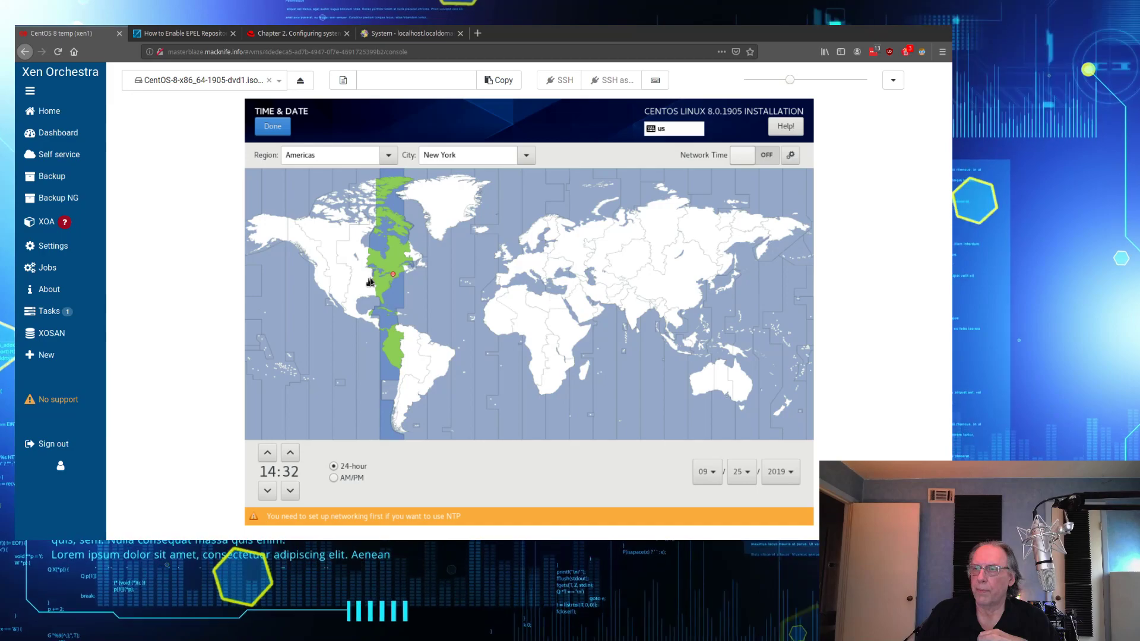
pyautogui.click(356, 273)
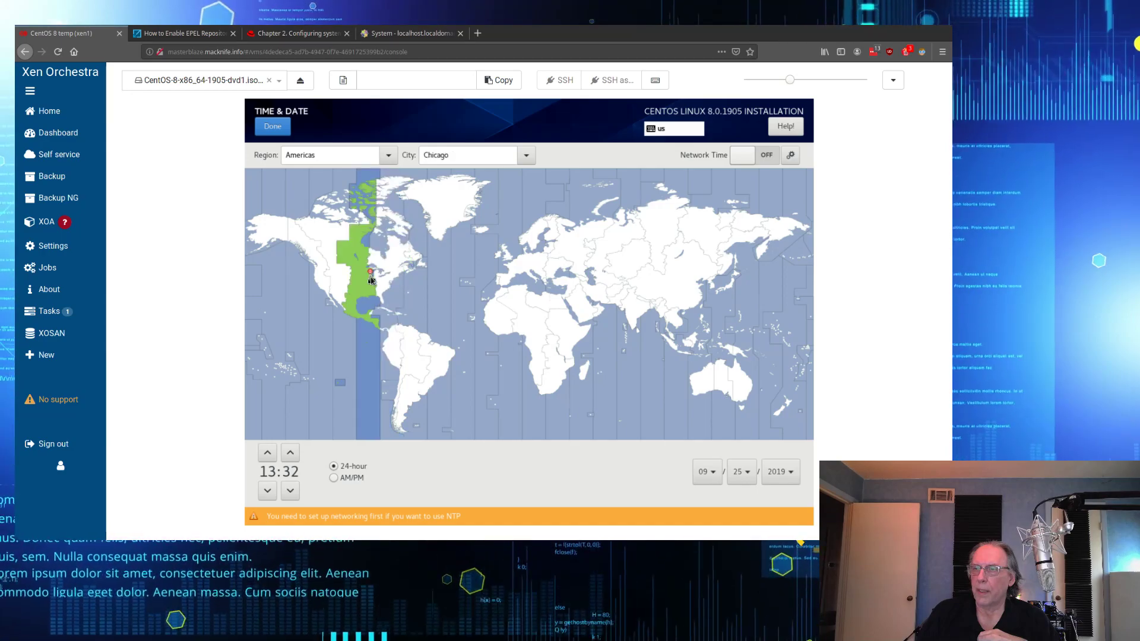
pyautogui.click(265, 129)
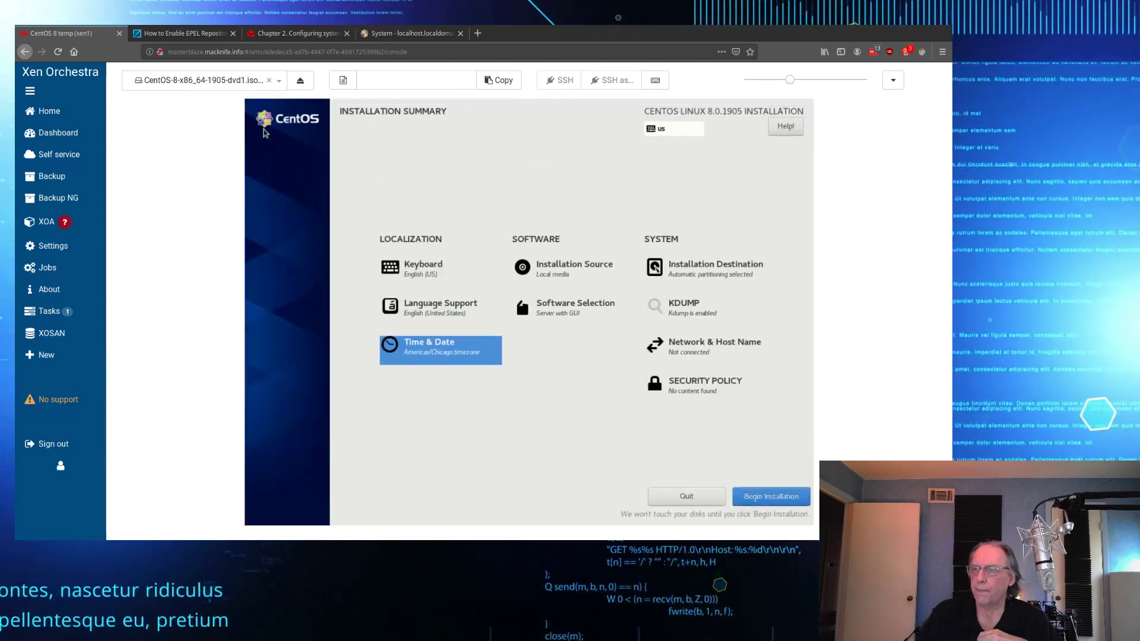
# Step: Open the eth0 network configuration, add an IPv4 address entry and set the IPv4 method to Manual
pyautogui.click(682, 347)
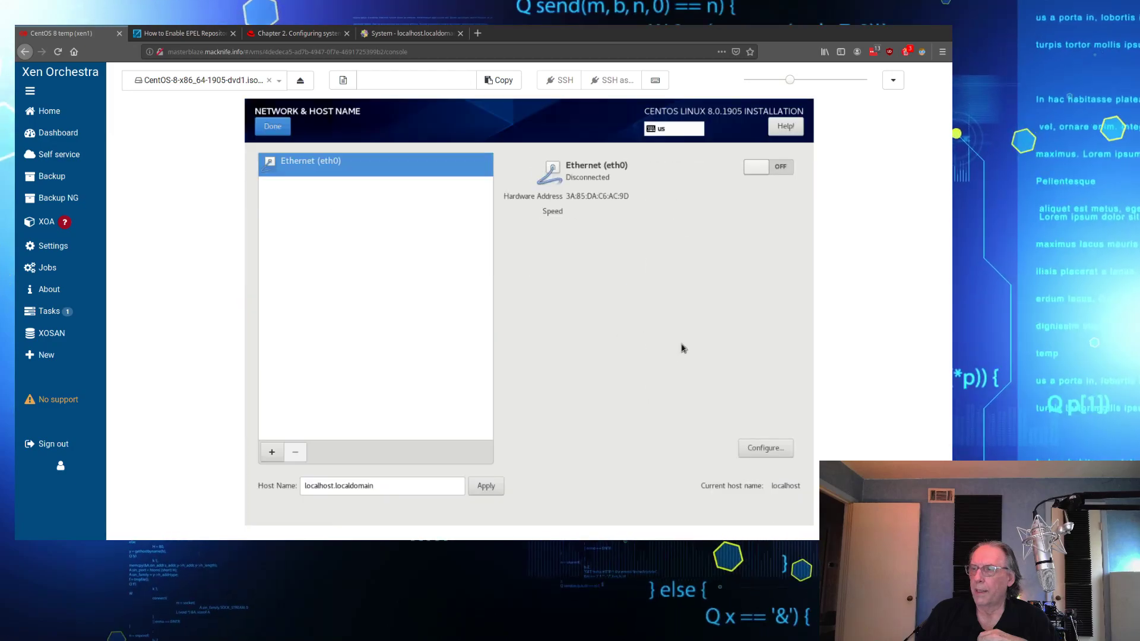
pyautogui.click(755, 449)
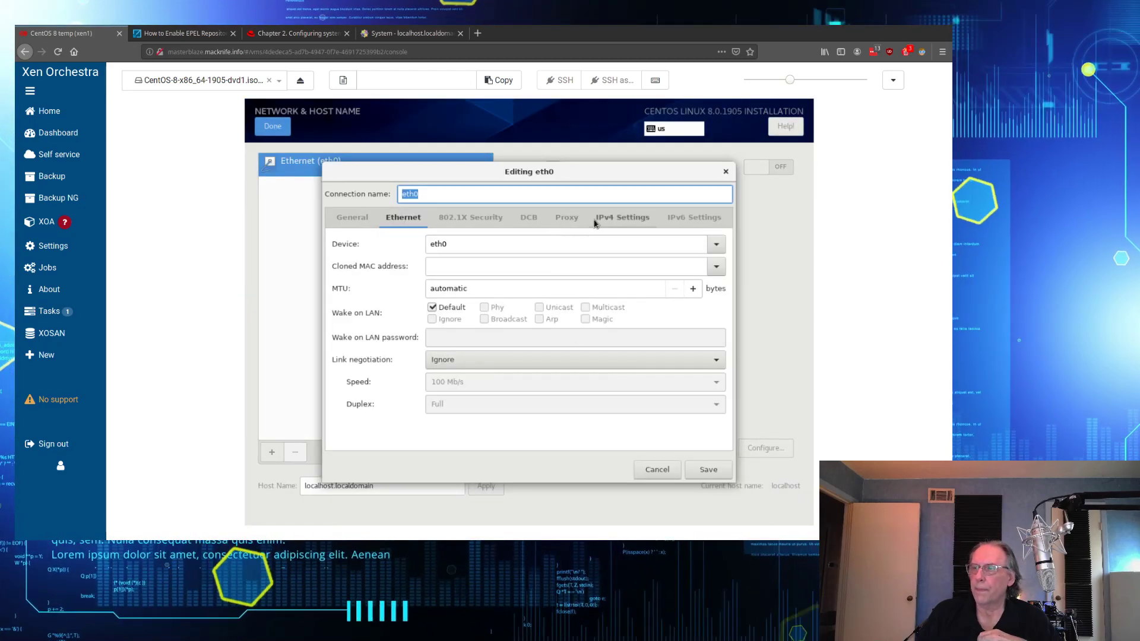
pyautogui.click(618, 218)
pyautogui.click(701, 286)
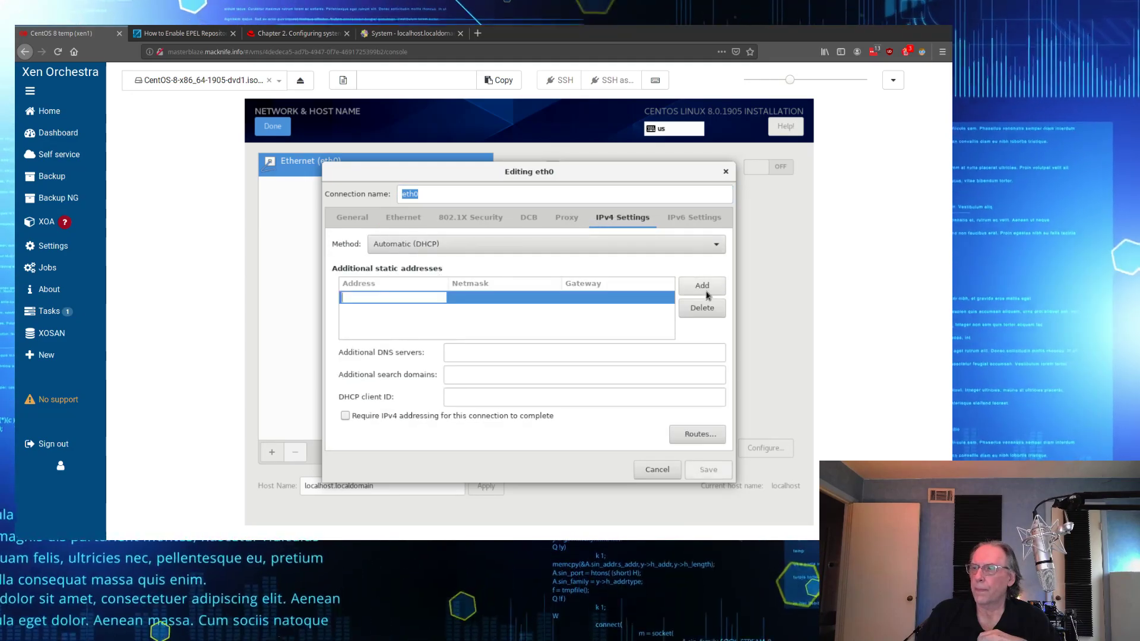
pyautogui.click(484, 247)
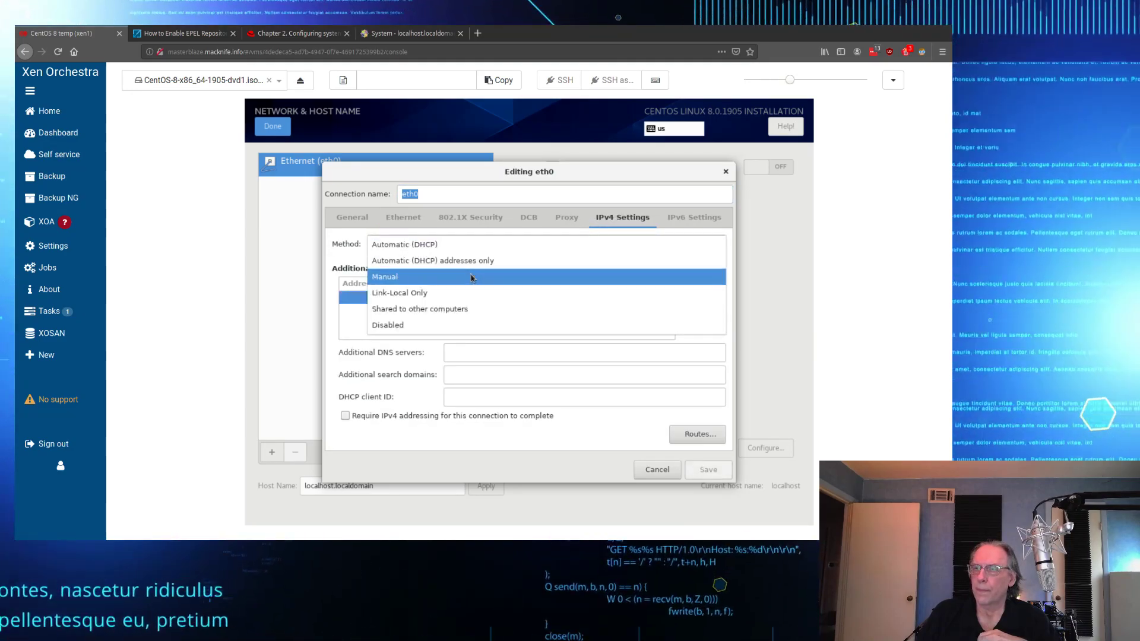
pyautogui.click(471, 278)
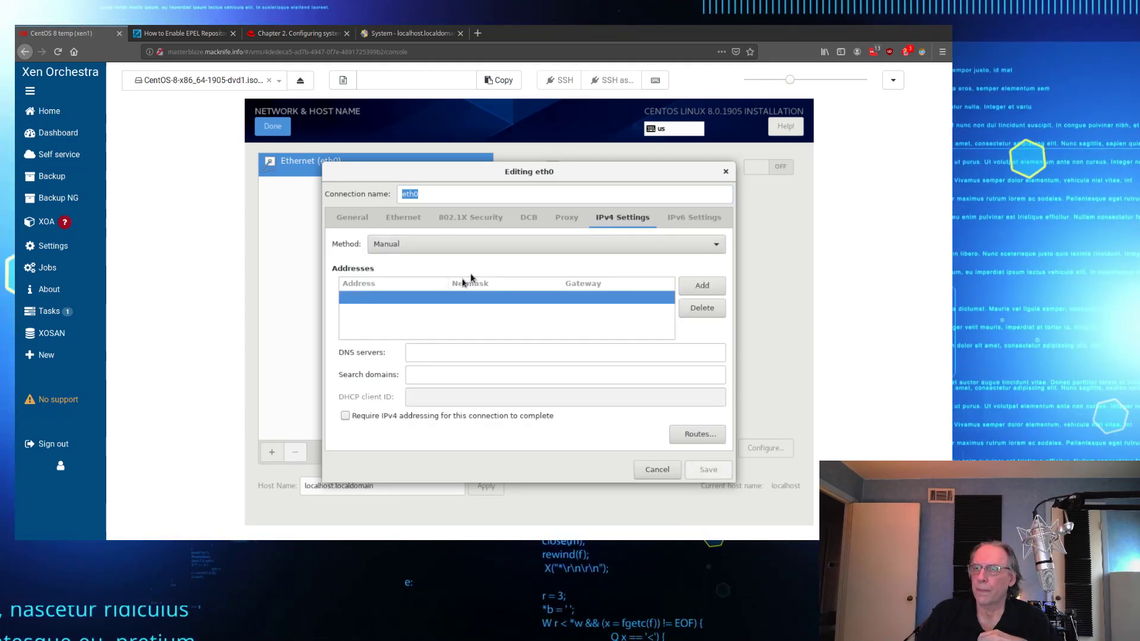
# Step: Give eth0 the static address 192.168.1.39 with netmask 24 and gateway 192.168.1.254
pyautogui.click(373, 297)
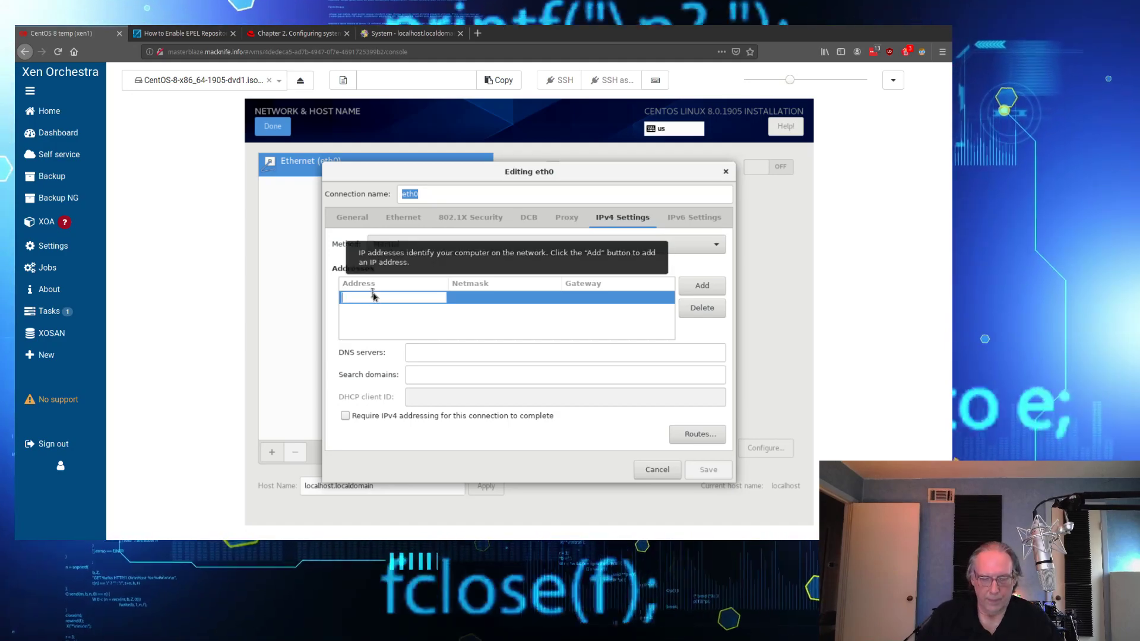
pyautogui.write('192.168.')
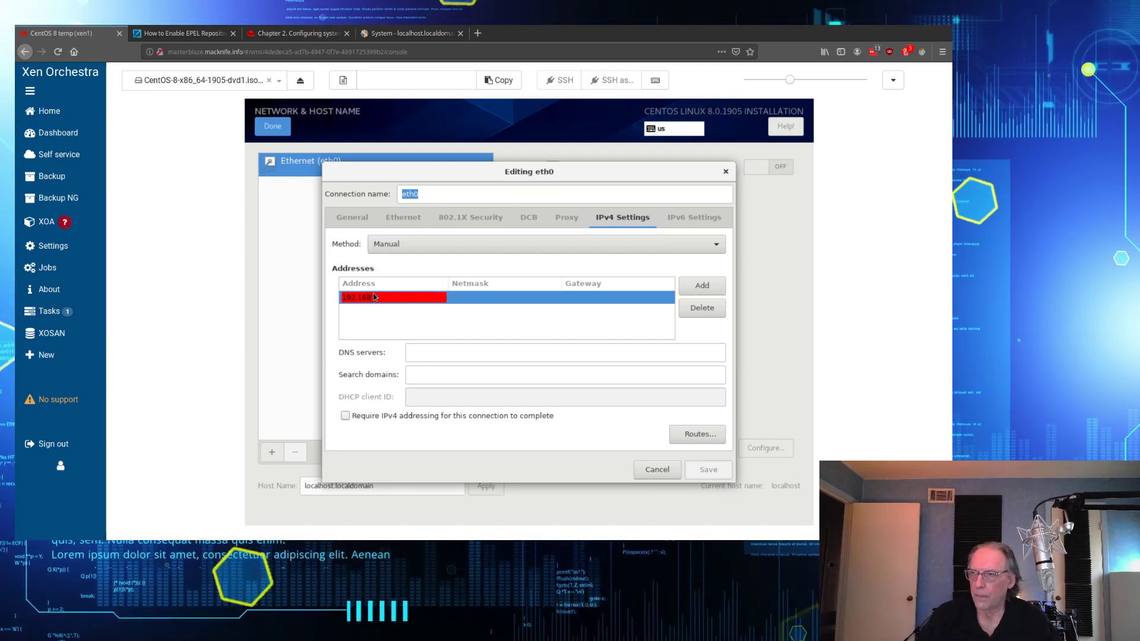
pyautogui.write('1.39')
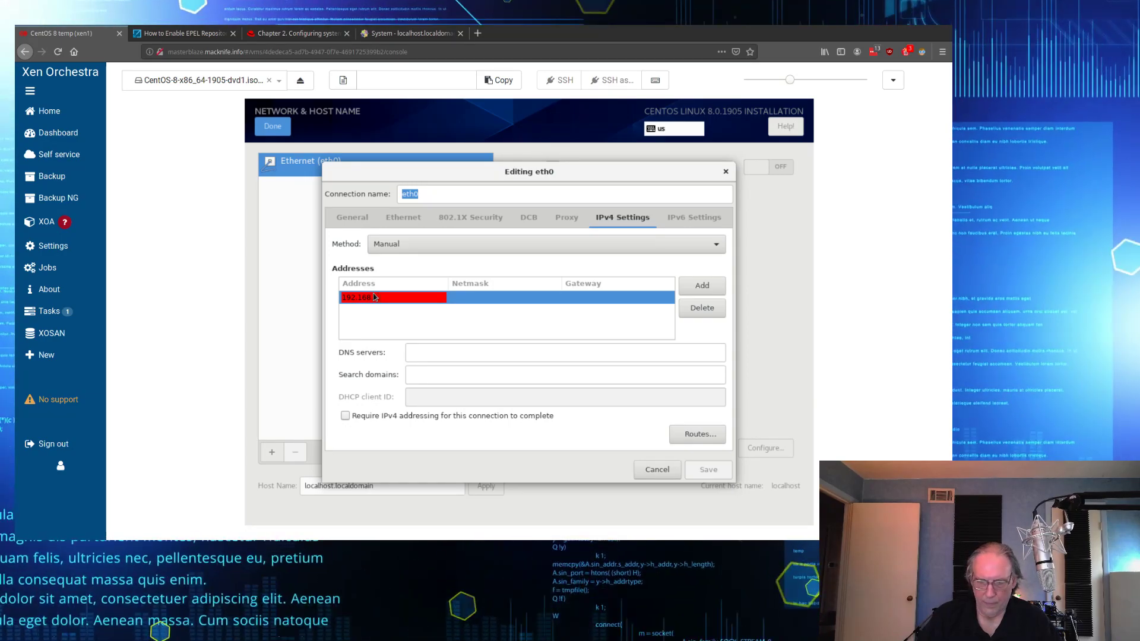
pyautogui.press('Tab')
pyautogui.press('Tab')
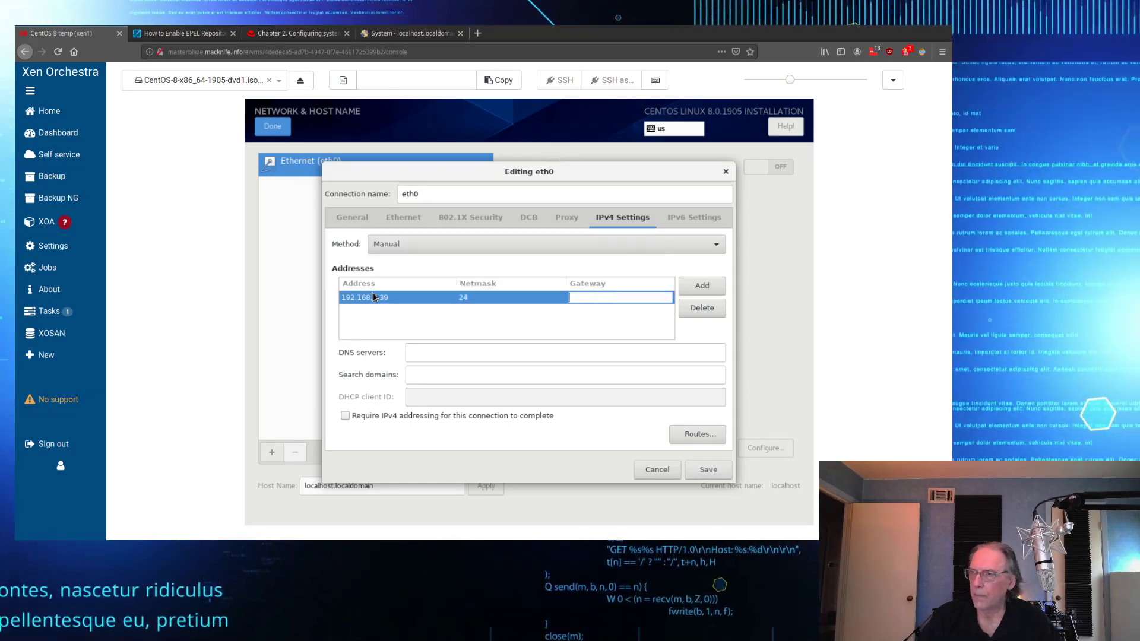
pyautogui.write('192.16')
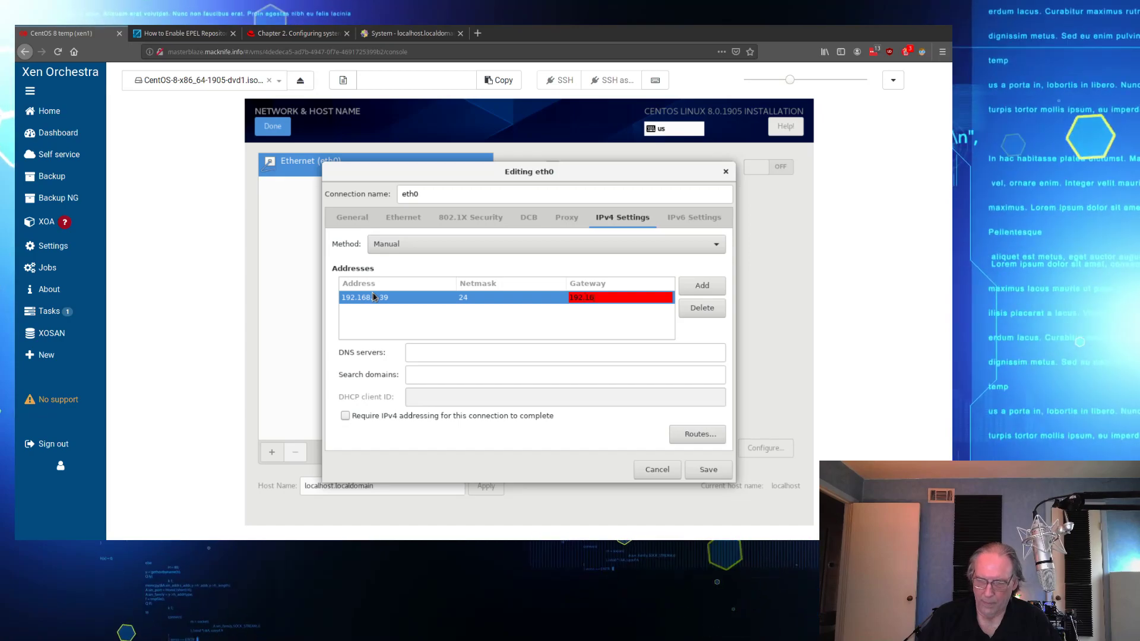
pyautogui.write('8.1.2454')
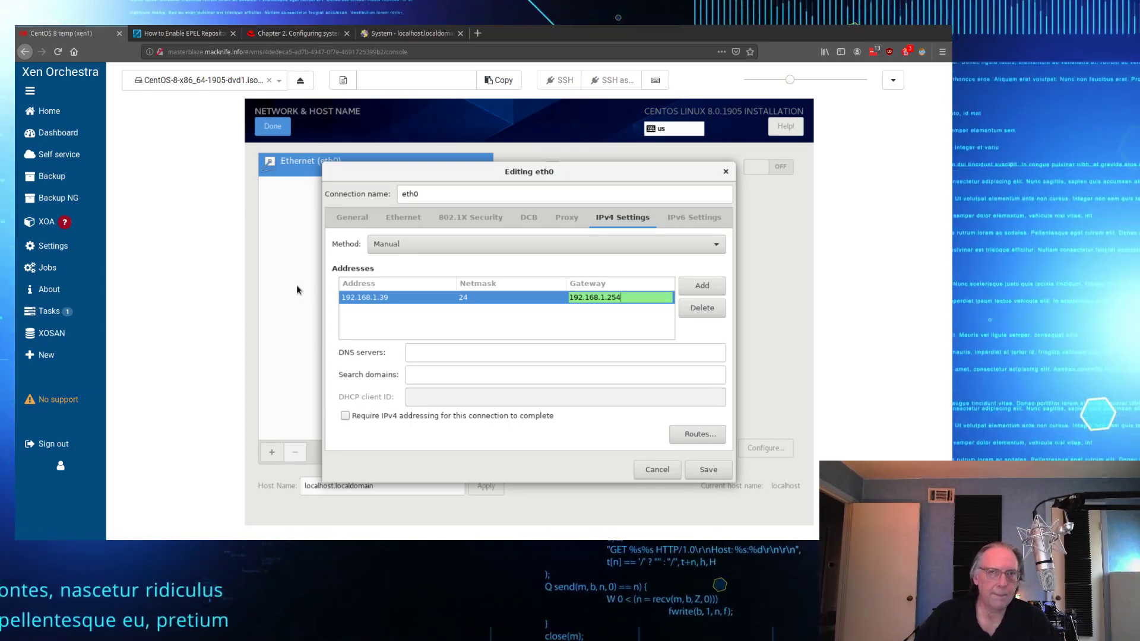
# Step: Set eth0's DNS servers to 192.168.1.70,192.168.1.71 and its search domain to macknife.info, save the settings and turn the connection on
pyautogui.click(420, 355)
pyautogui.write('192.168.1.70')
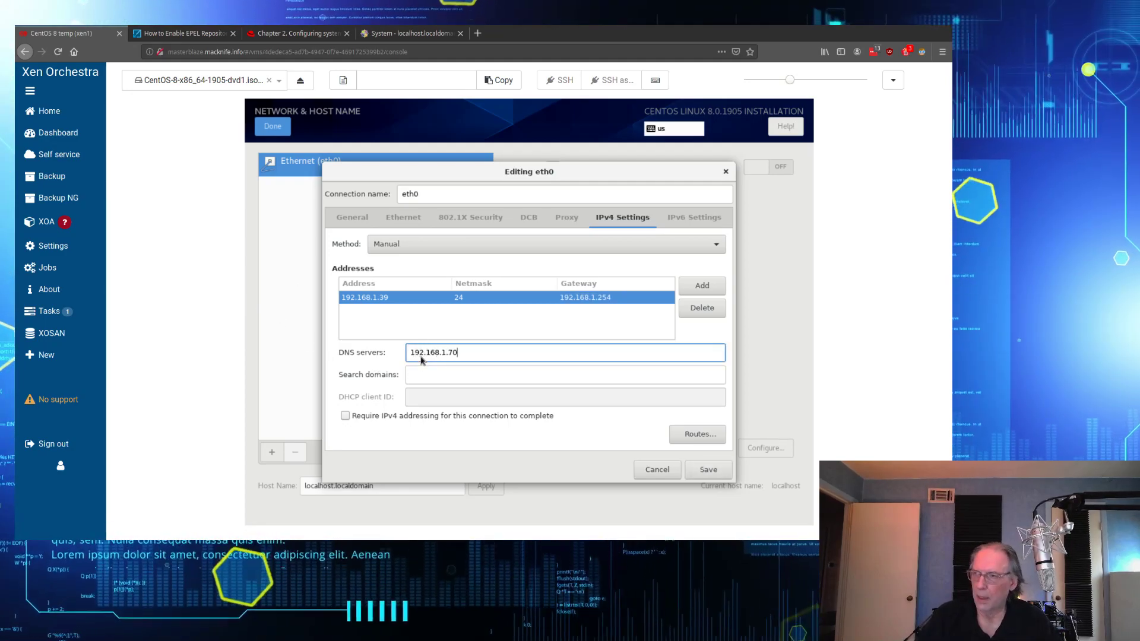
pyautogui.write('.192.168')
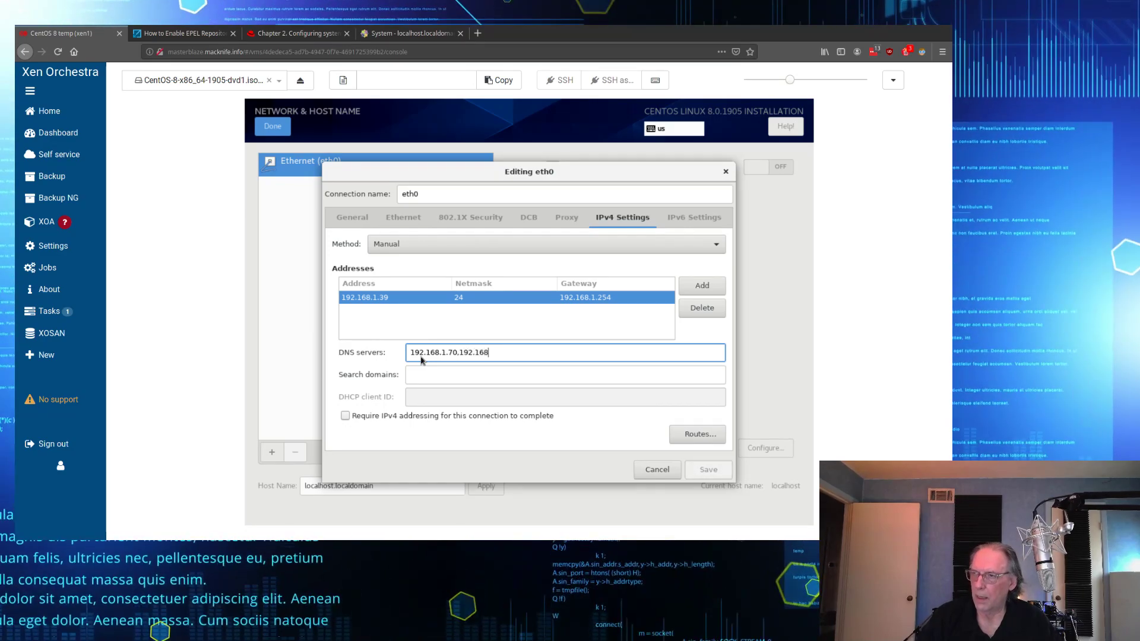
pyautogui.write('.1.81')
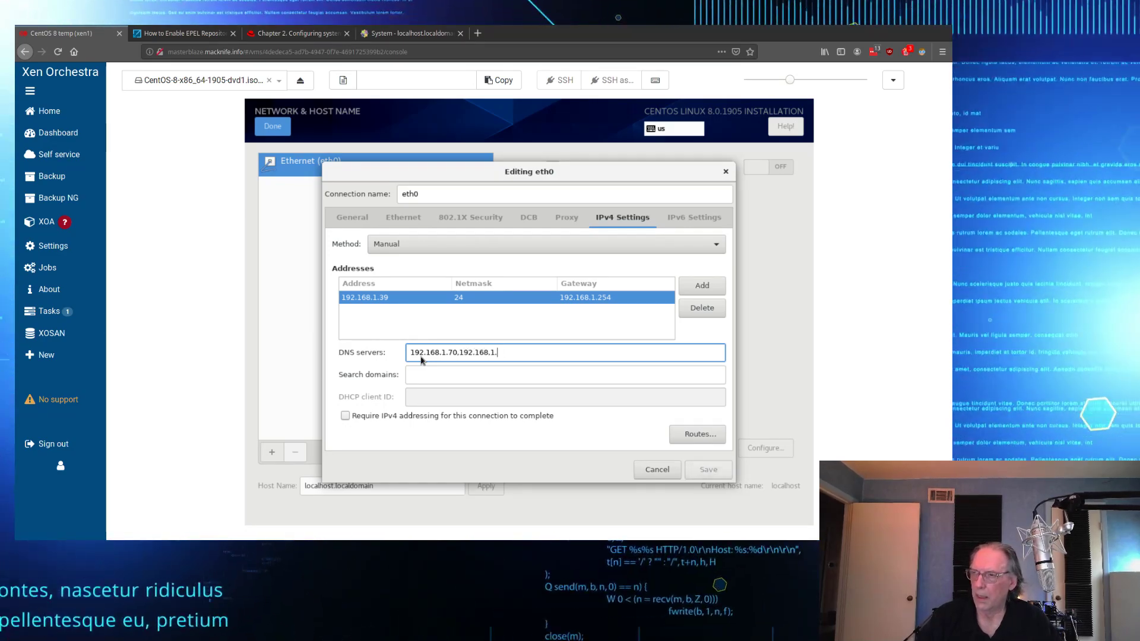
pyautogui.press('Tab')
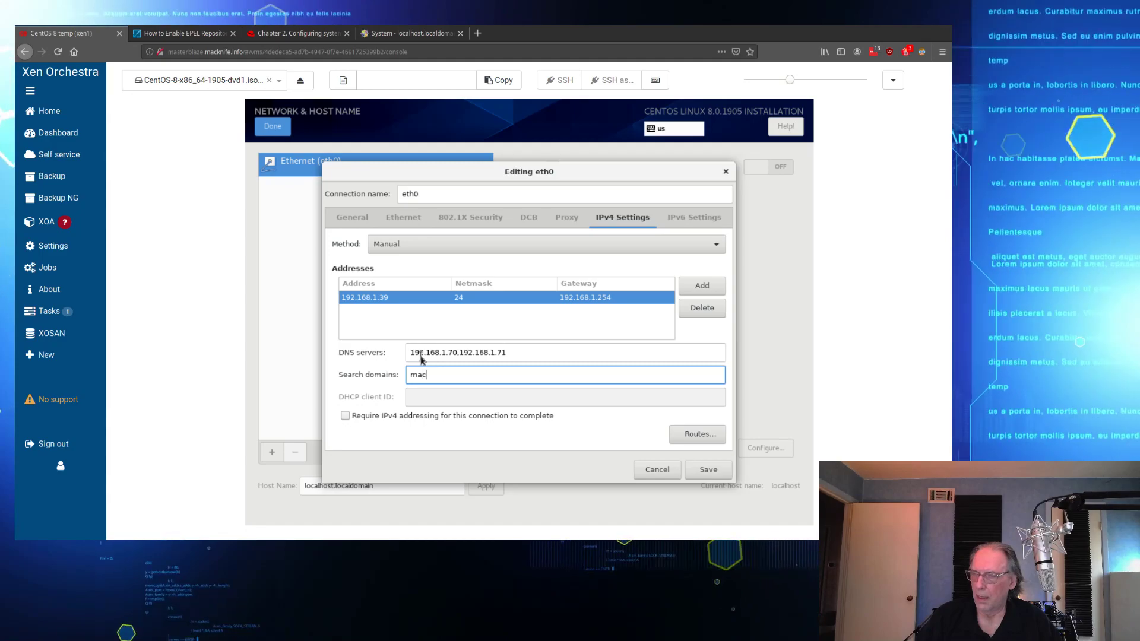
pyautogui.write('macknife.info')
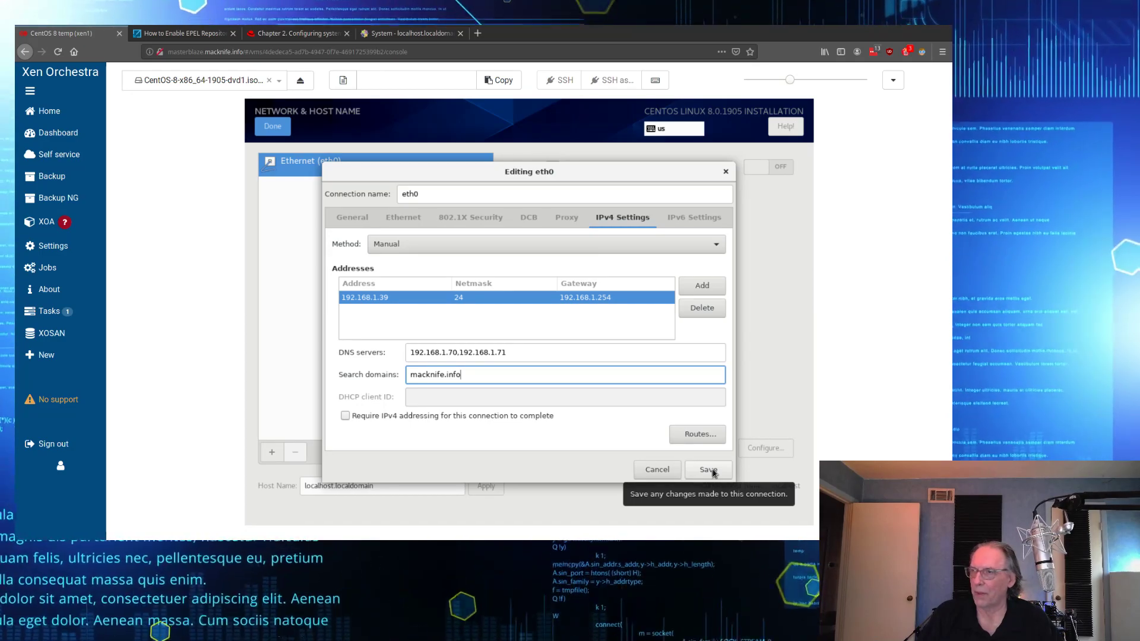
pyautogui.click(709, 469)
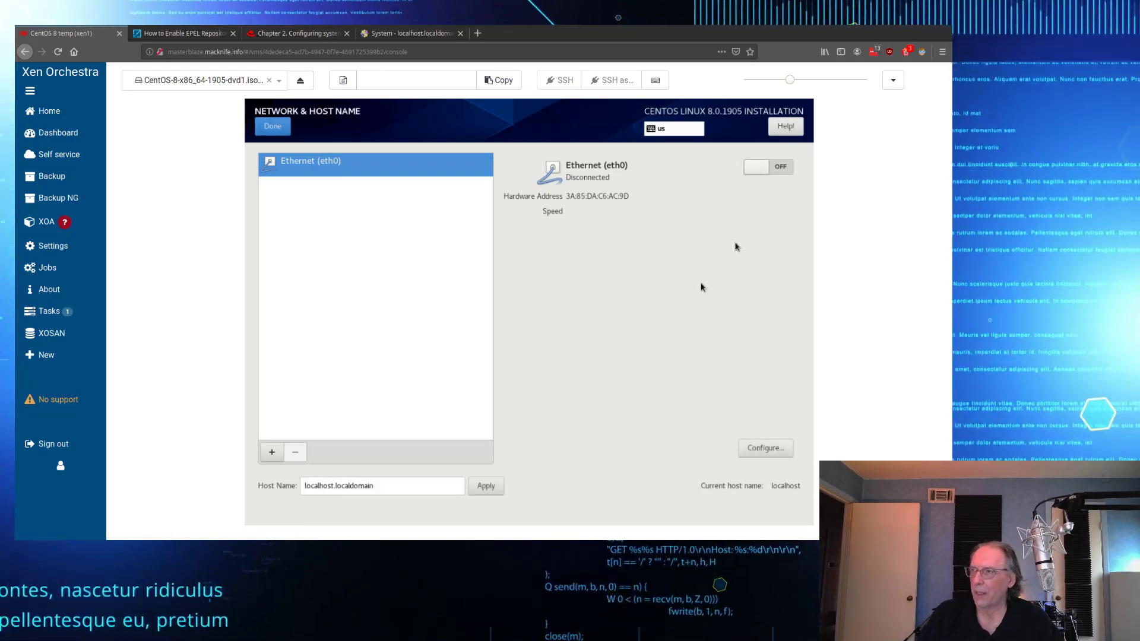
pyautogui.click(757, 168)
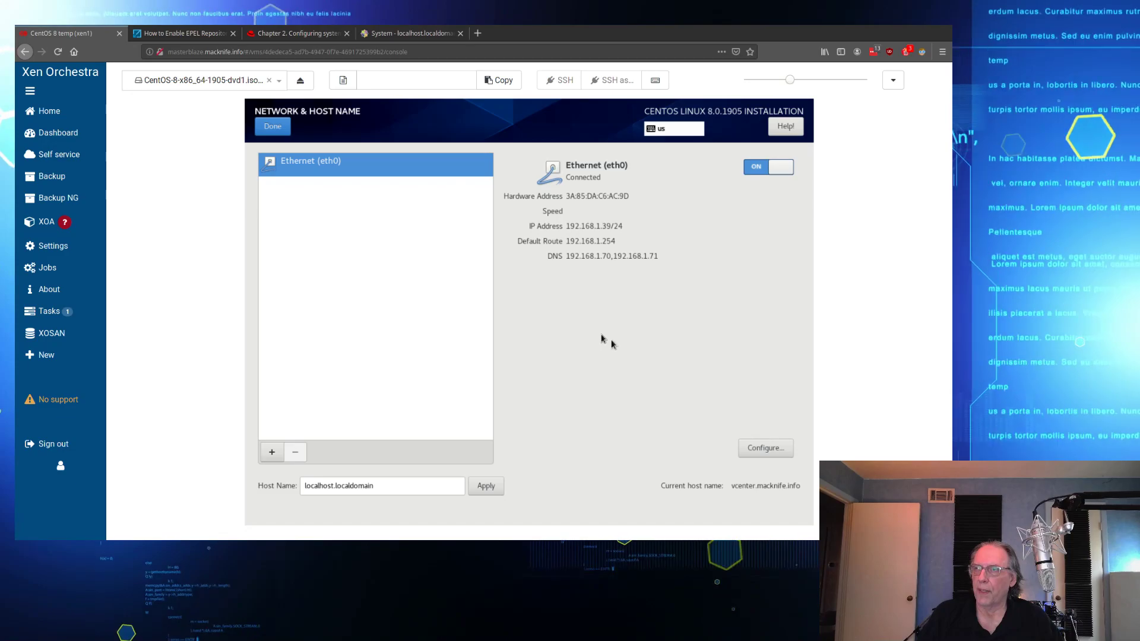
pyautogui.click(281, 128)
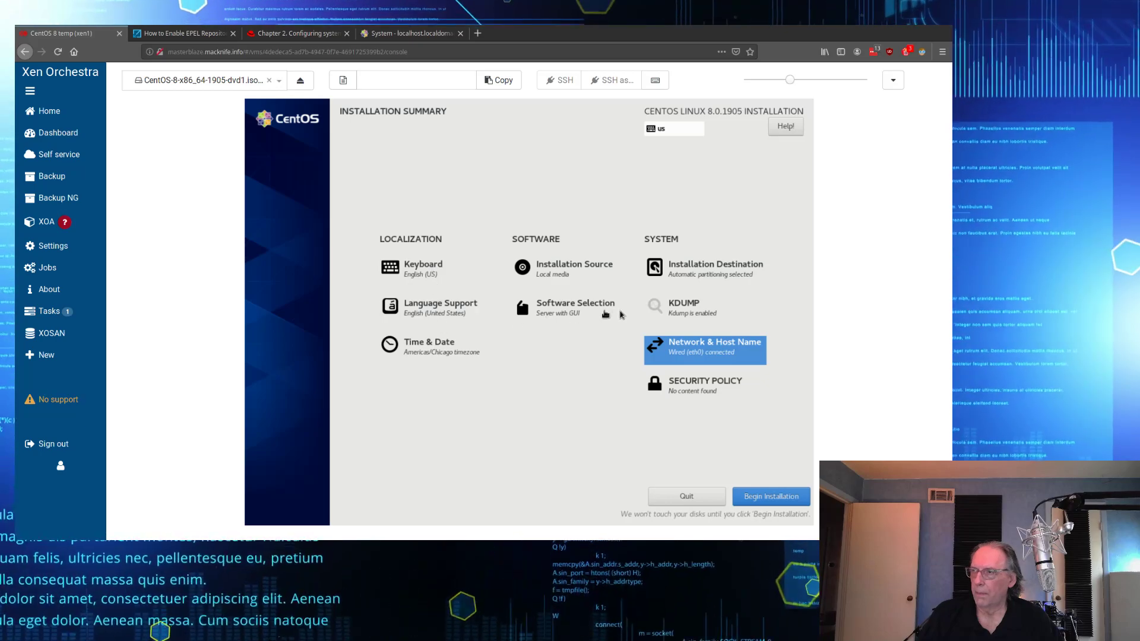
# Step: Begin the installation and open the root password settings
pyautogui.click(779, 502)
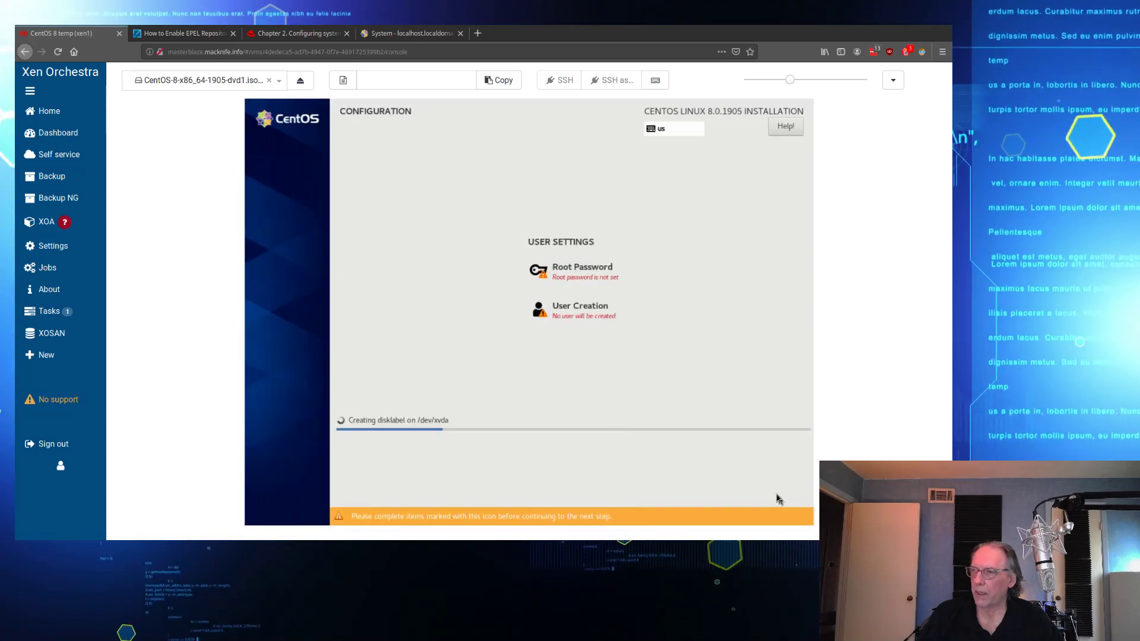
pyautogui.click(574, 275)
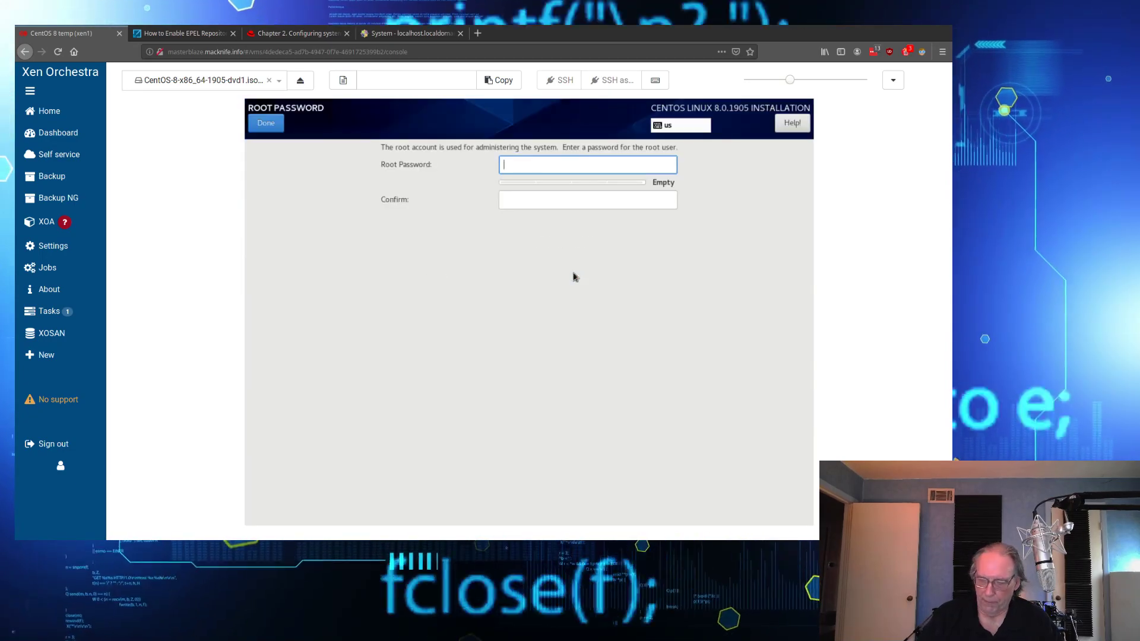
pyautogui.write('••••••••')
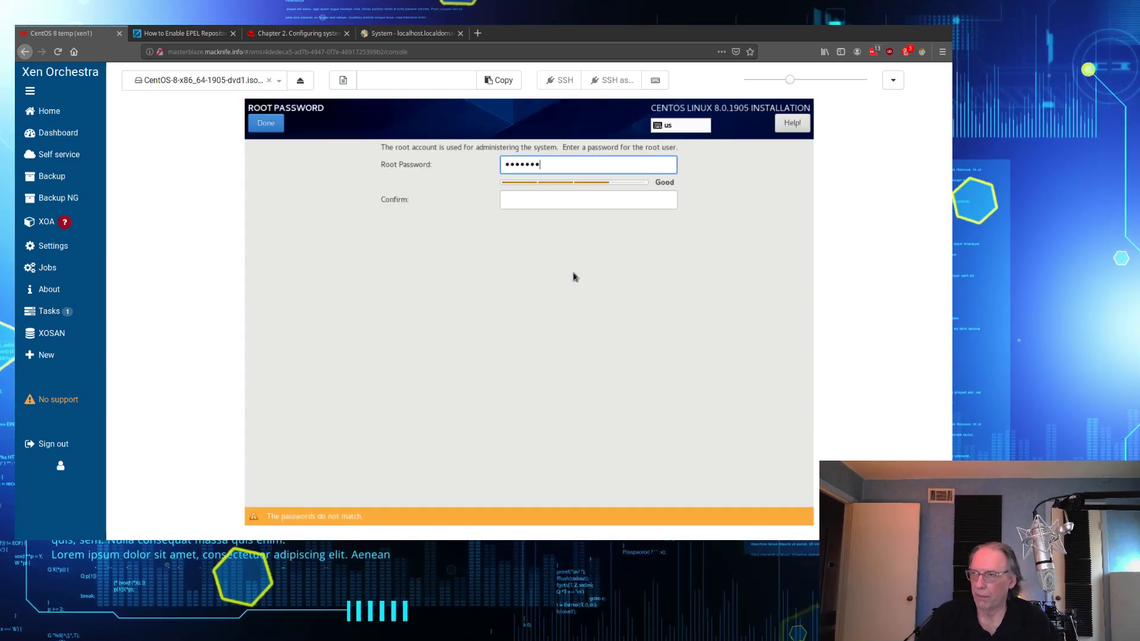
pyautogui.press('BackSpace')
pyautogui.press('BackSpace')
pyautogui.press('BackSpace')
pyautogui.press('BackSpace')
pyautogui.press('BackSpace')
pyautogui.press('BackSpace')
pyautogui.press('BackSpace')
pyautogui.press('BackSpace')
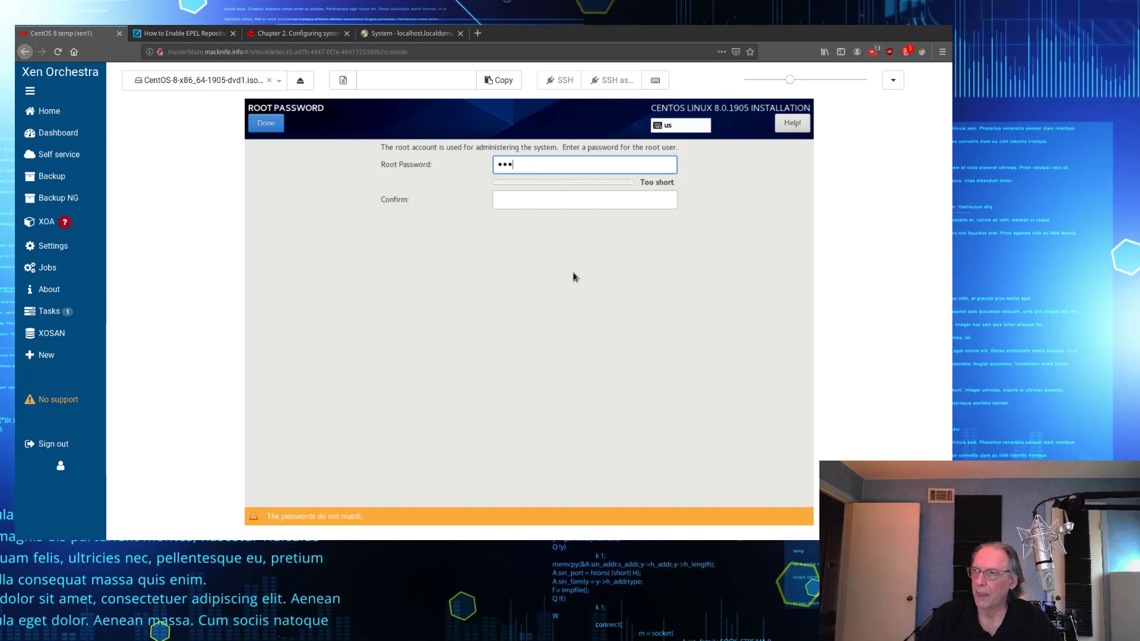
# Step: Enter the root password, repeat it in the confirmation field and accept it
pyautogui.write('•••')
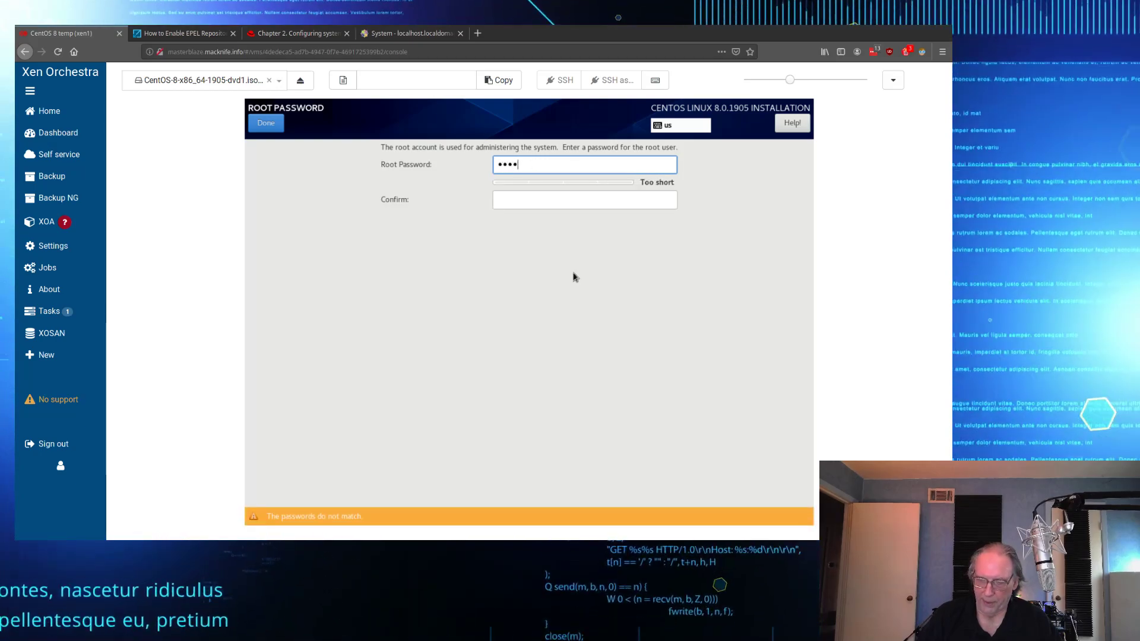
pyautogui.write('•••••••')
pyautogui.press('Tab')
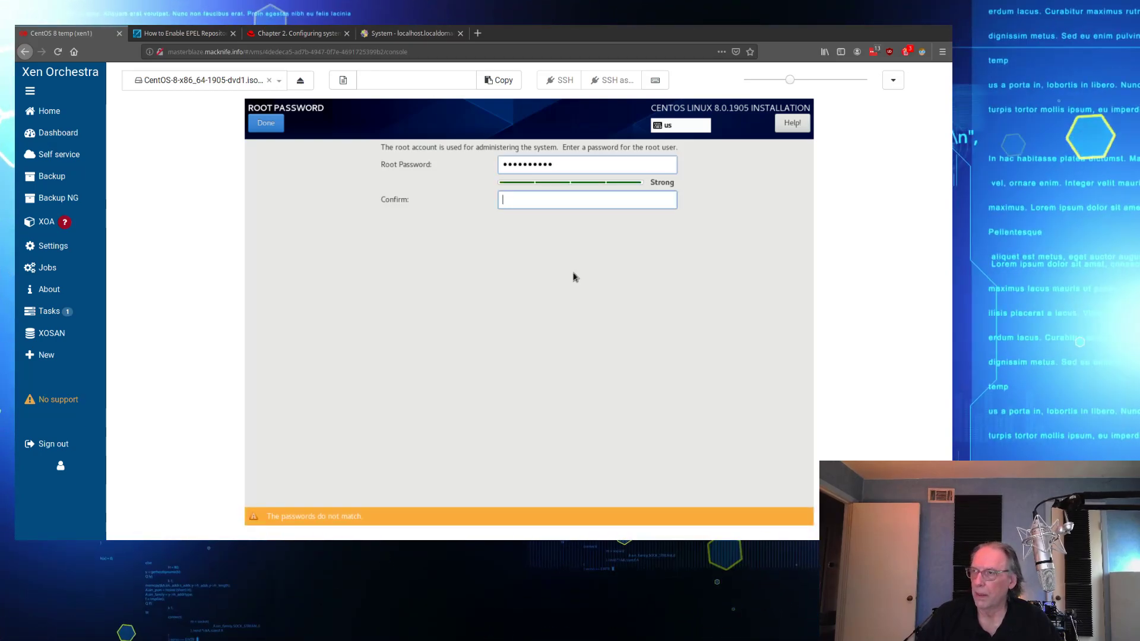
pyautogui.write('••••••')
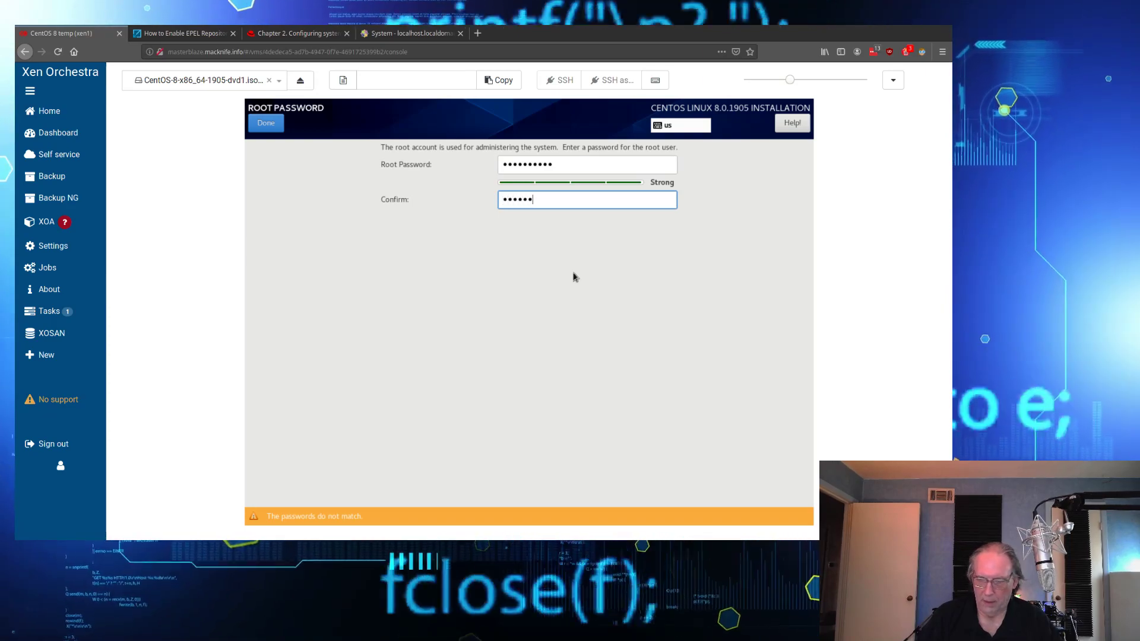
pyautogui.write('••••')
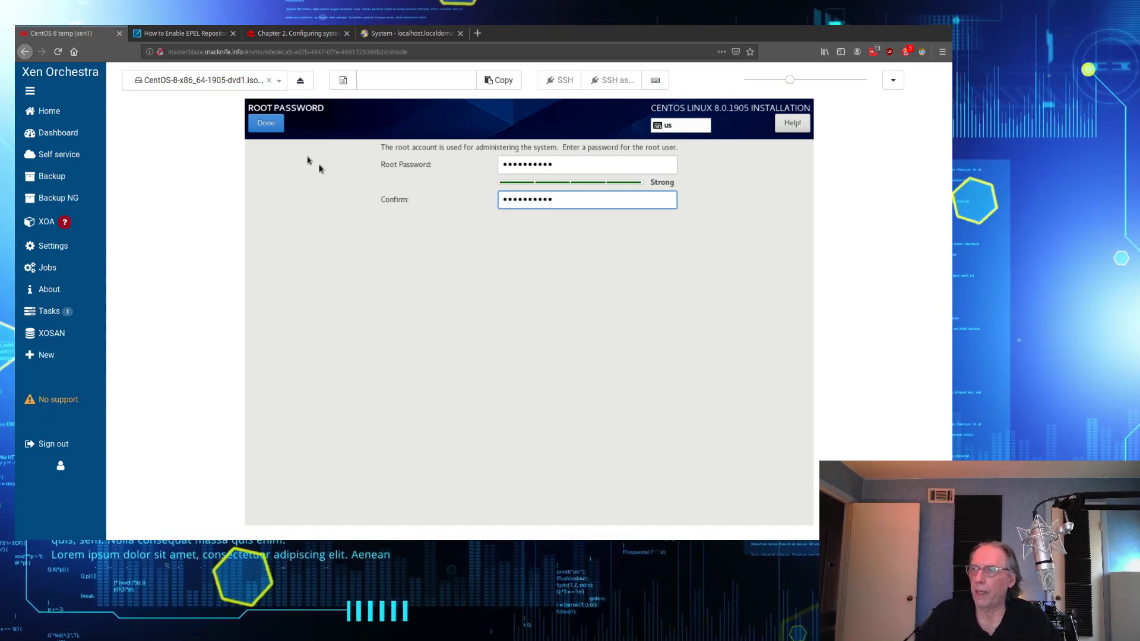
pyautogui.click(266, 123)
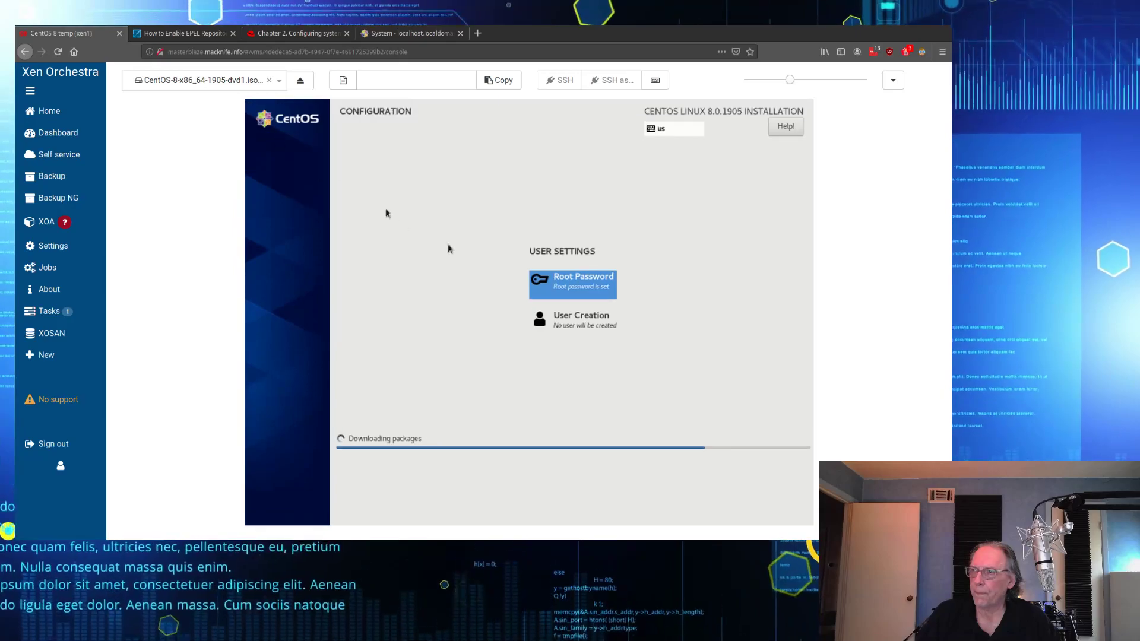
# Step: Start creating a user account with the user's full name and make this user an administrator
pyautogui.click(564, 318)
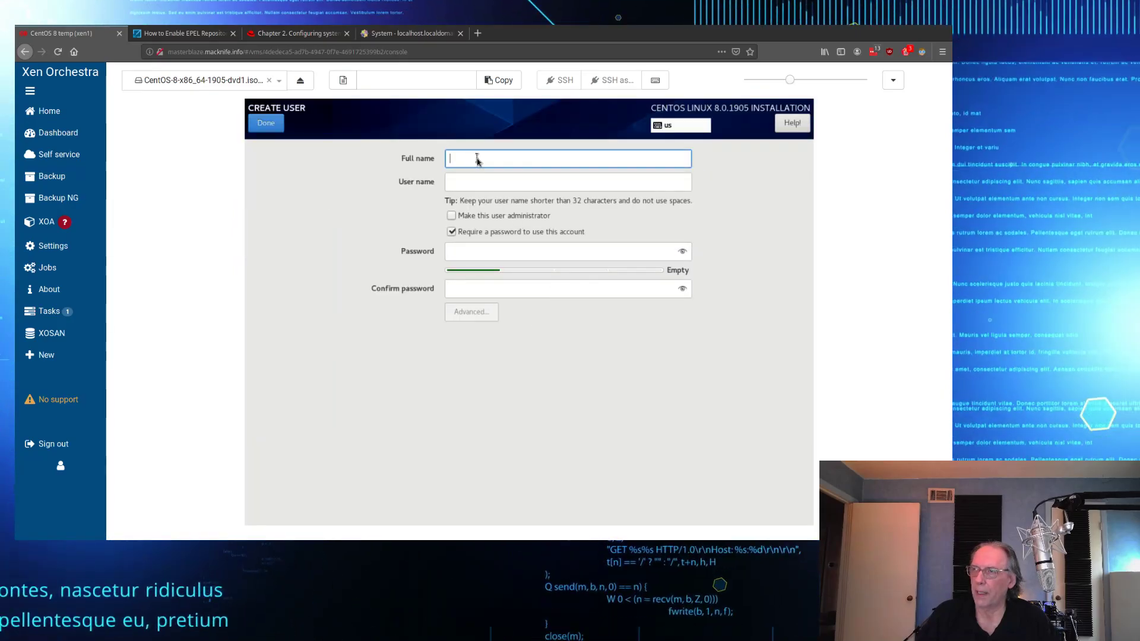
pyautogui.write('djware')
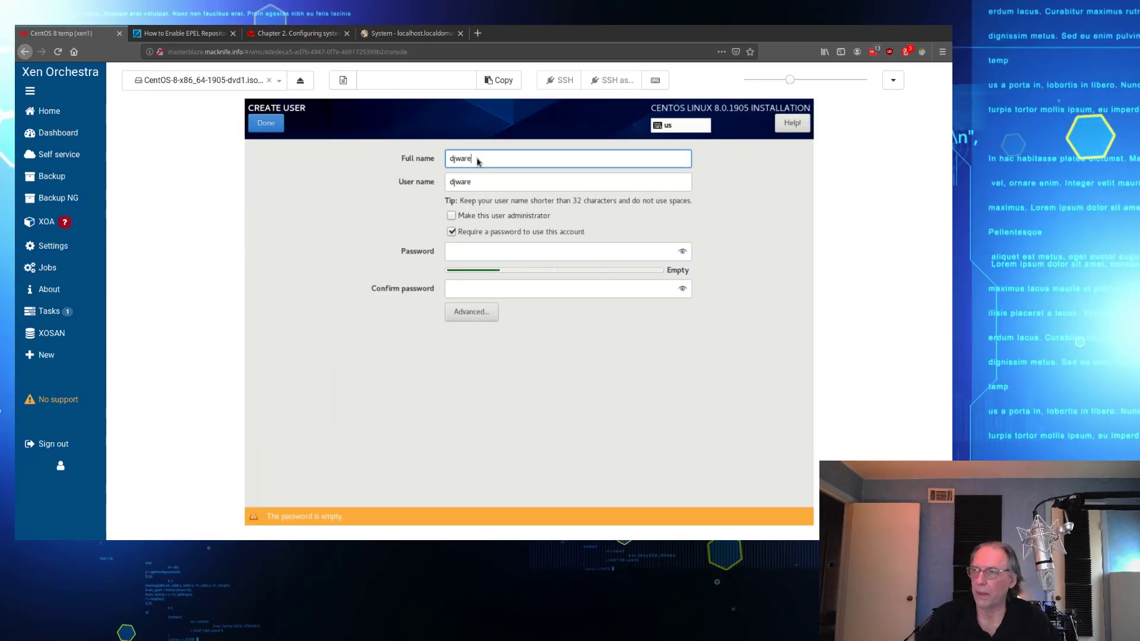
pyautogui.press('Tab')
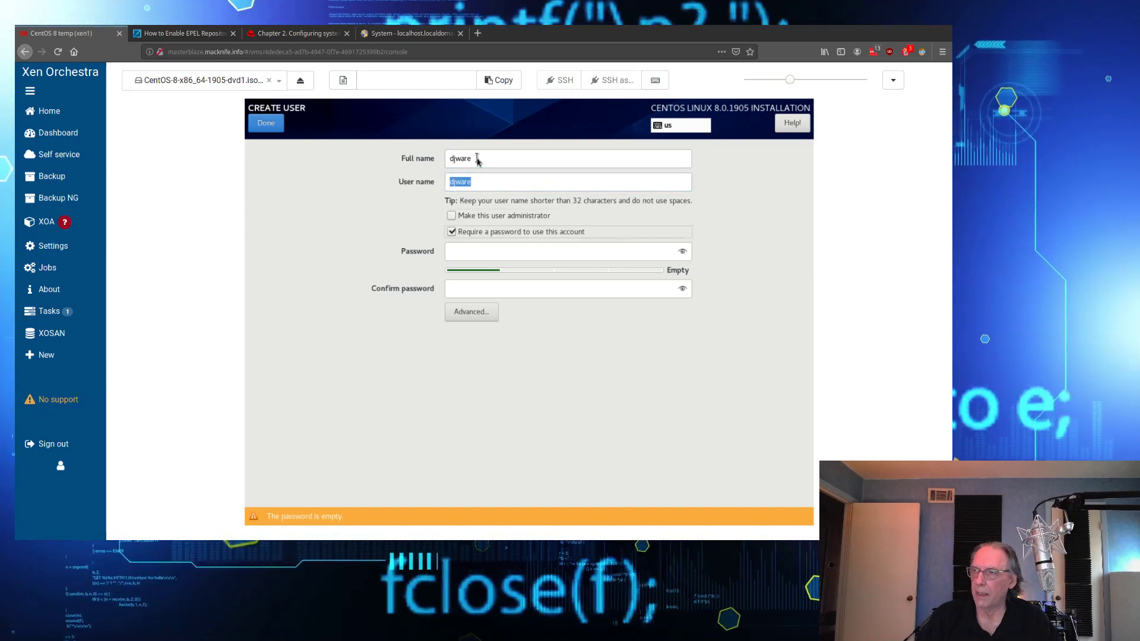
pyautogui.press('space')
pyautogui.press('Tab')
pyautogui.press('Tab')
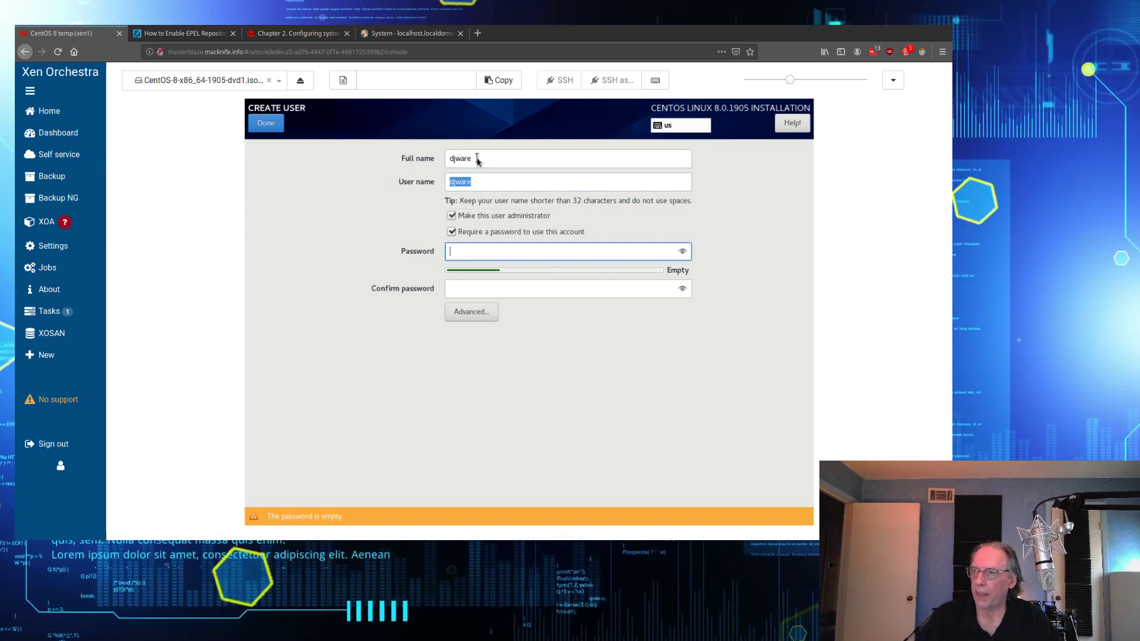
# Step: Enter the new user's account password and repeat it in the confirm password field
pyautogui.write('aaaaaaaaaa')
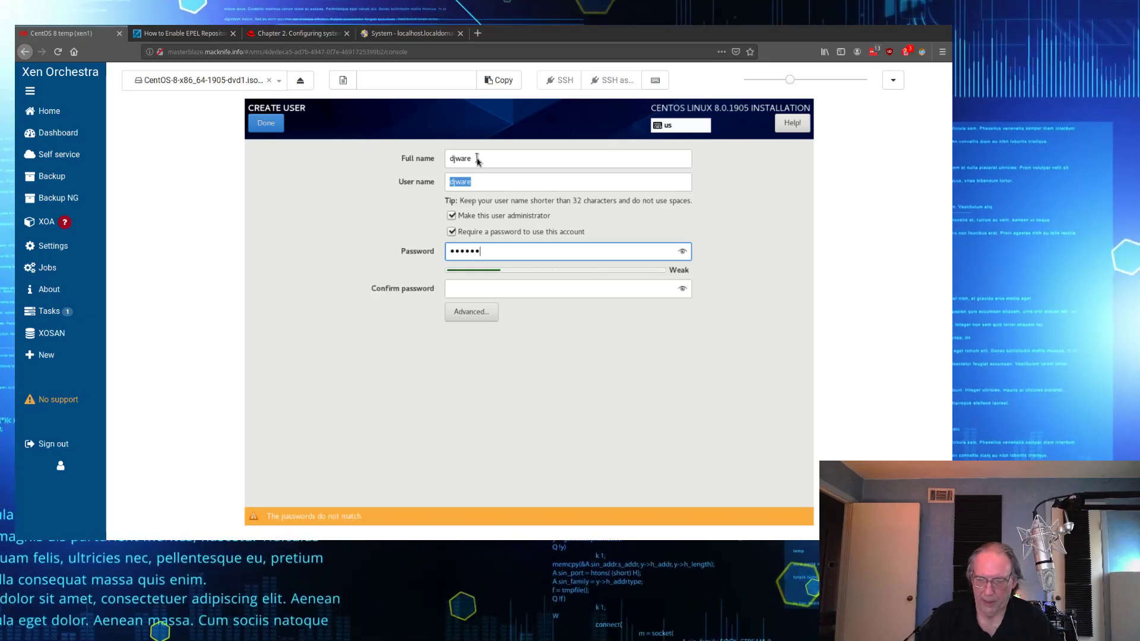
pyautogui.press('Tab')
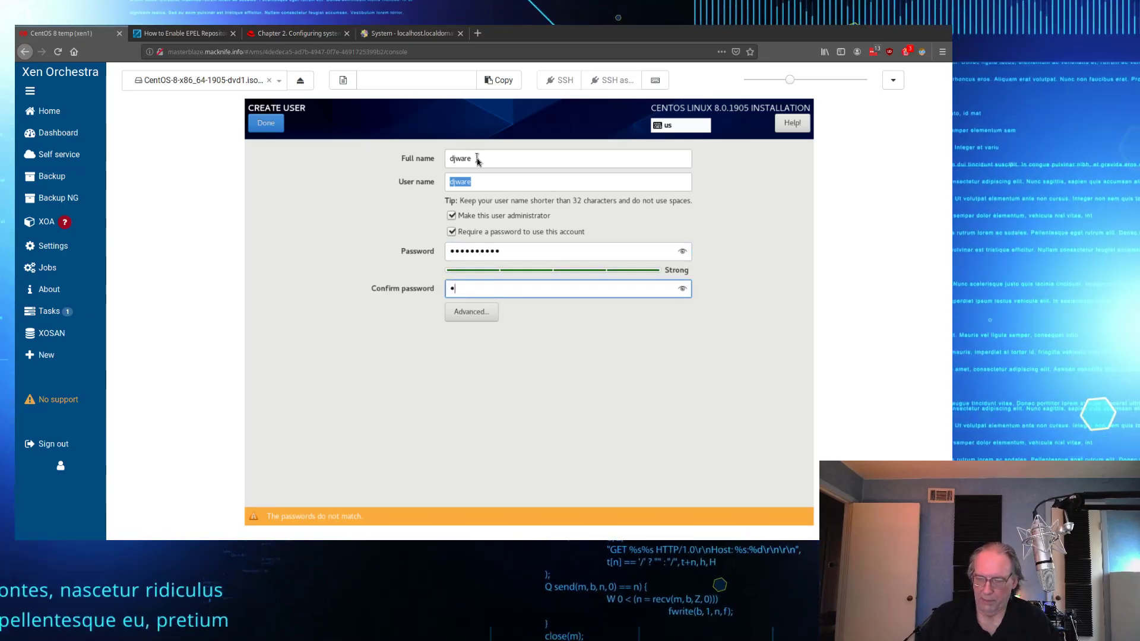
pyautogui.write('aaaaaaaaaa')
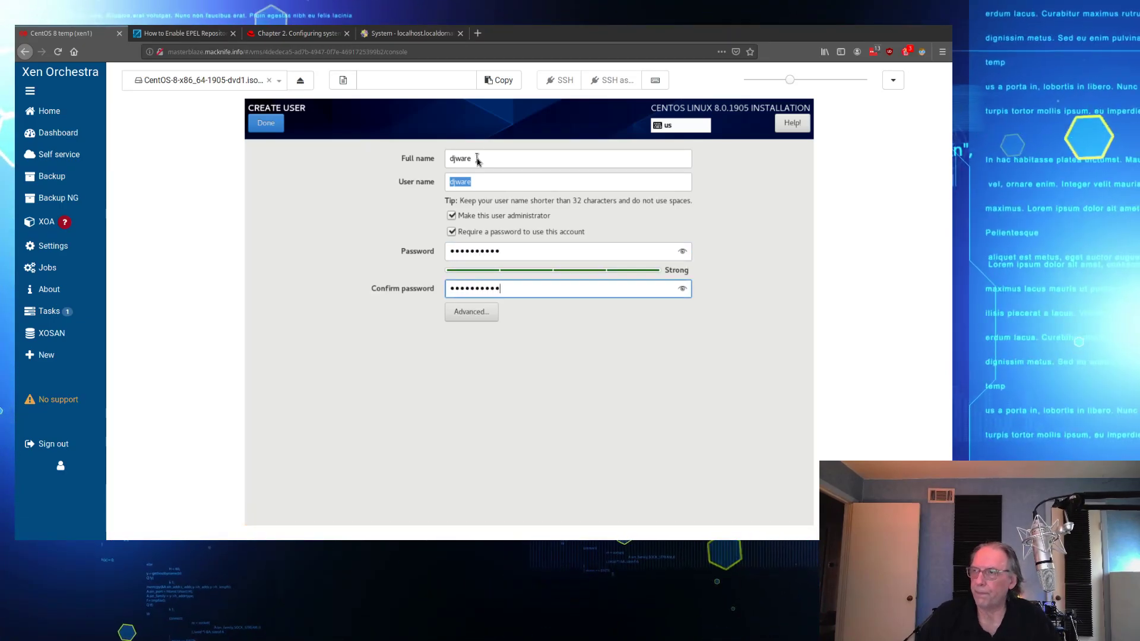
# Step: Accept the new administrator account's settings and return to the installation overview
pyautogui.click(270, 126)
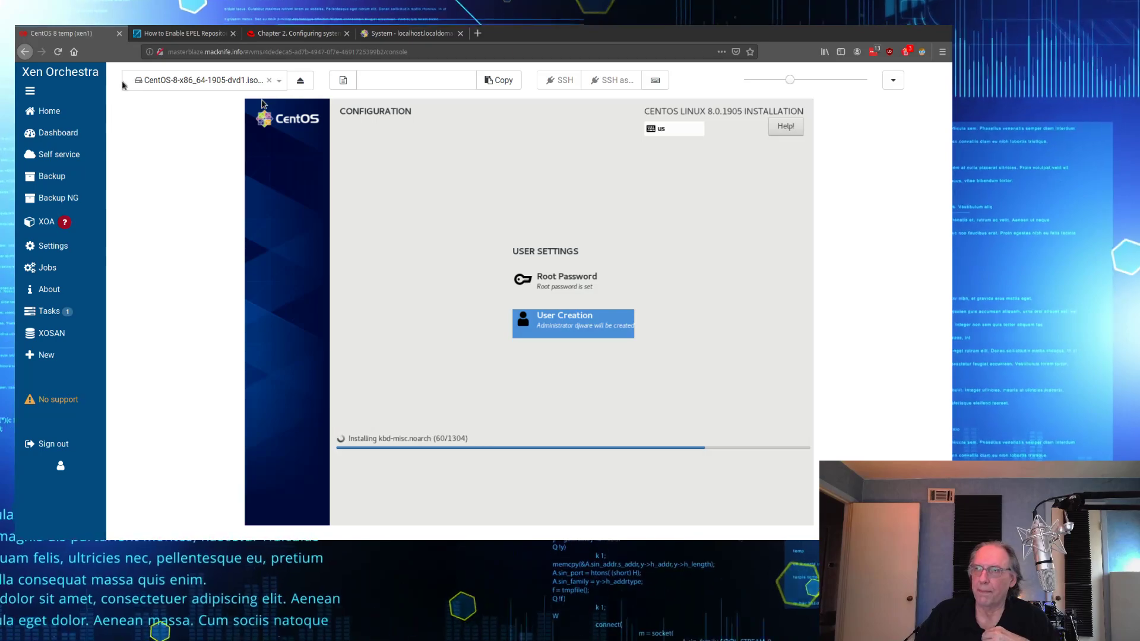
# Step: List all virtual machines without the running filter, open CentOS 8 complete and start it
pyautogui.moveTo(80, 112)
pyautogui.click(132, 111)
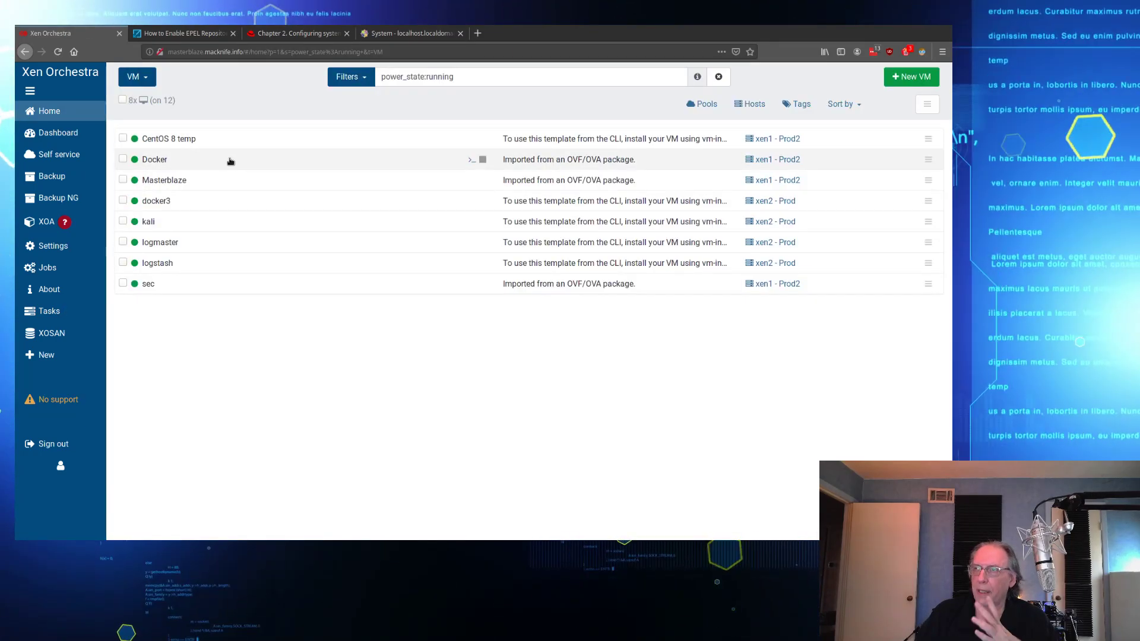
pyautogui.click(355, 77)
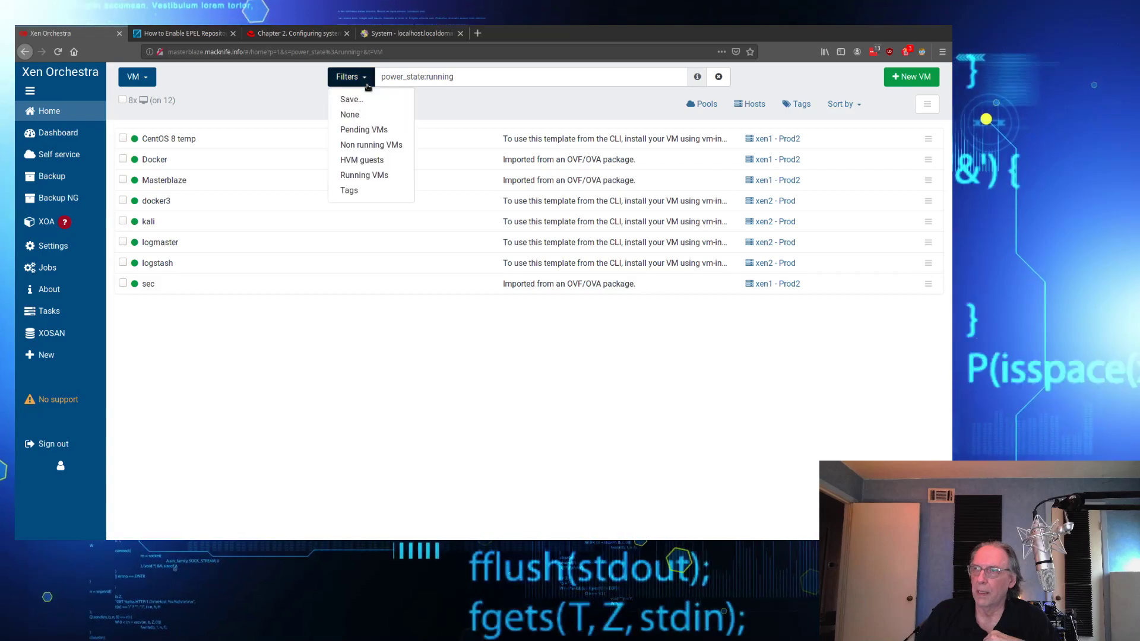
pyautogui.click(350, 114)
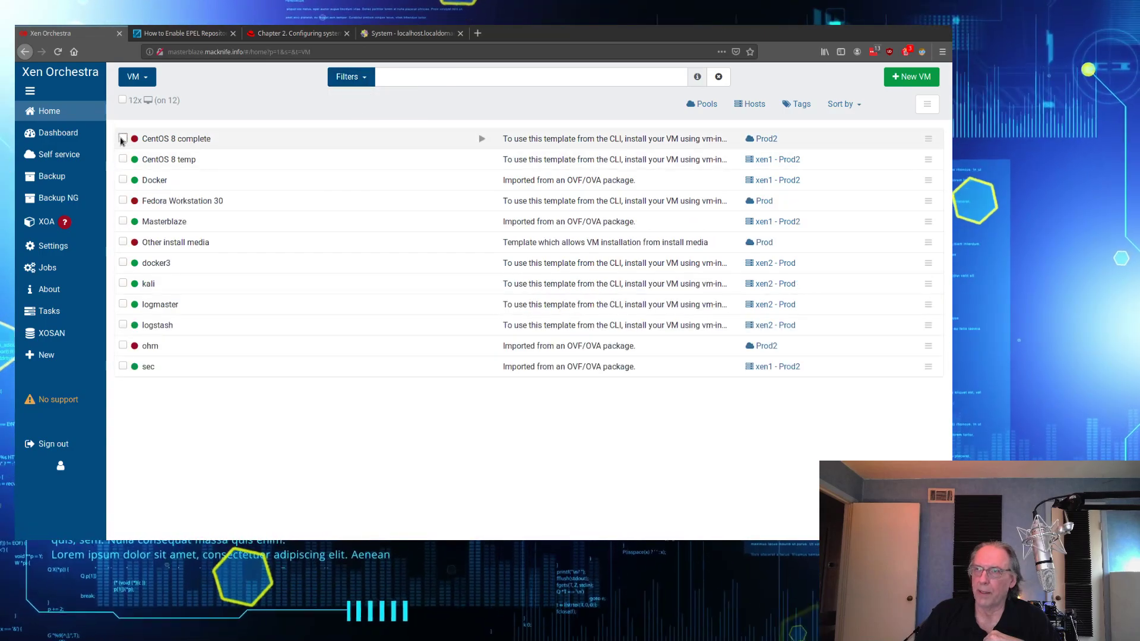
pyautogui.click(123, 139)
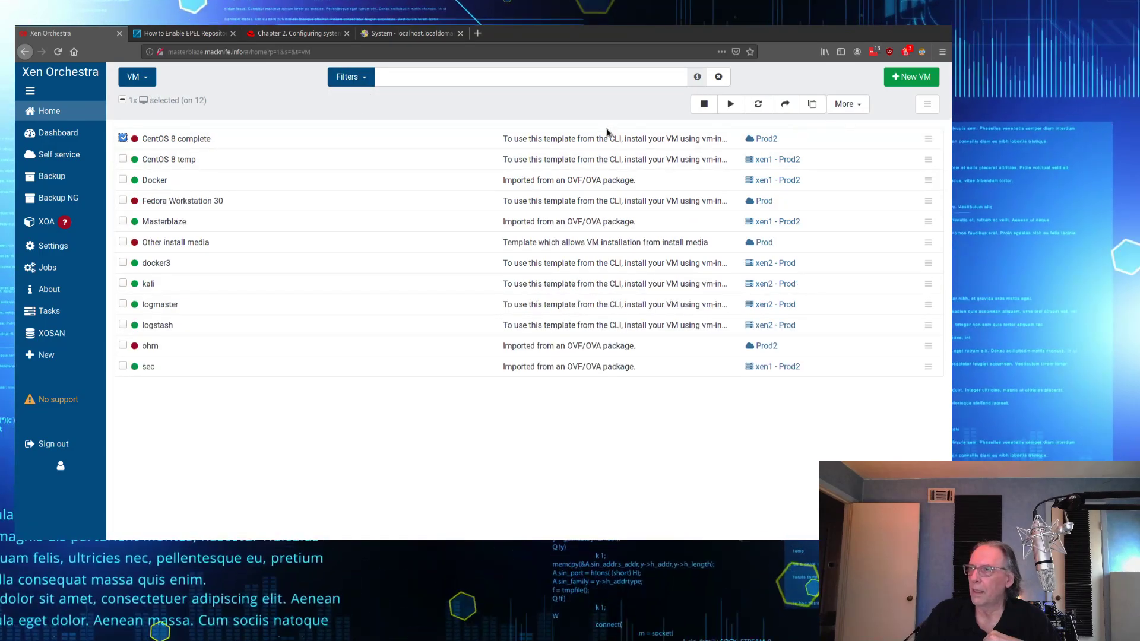
pyautogui.click(177, 140)
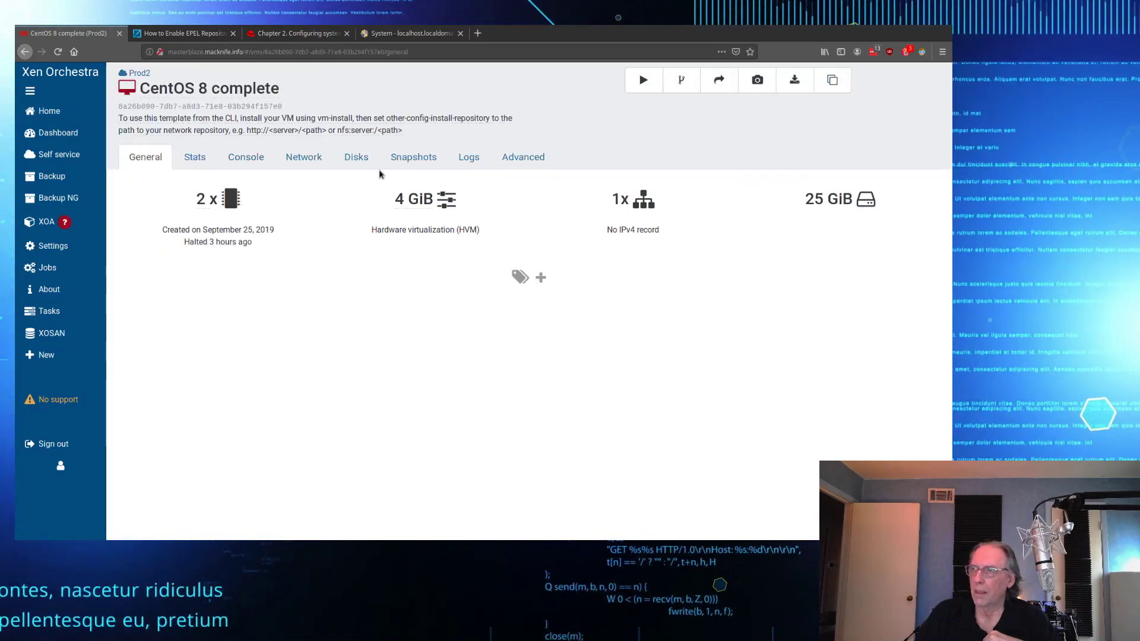
pyautogui.click(643, 80)
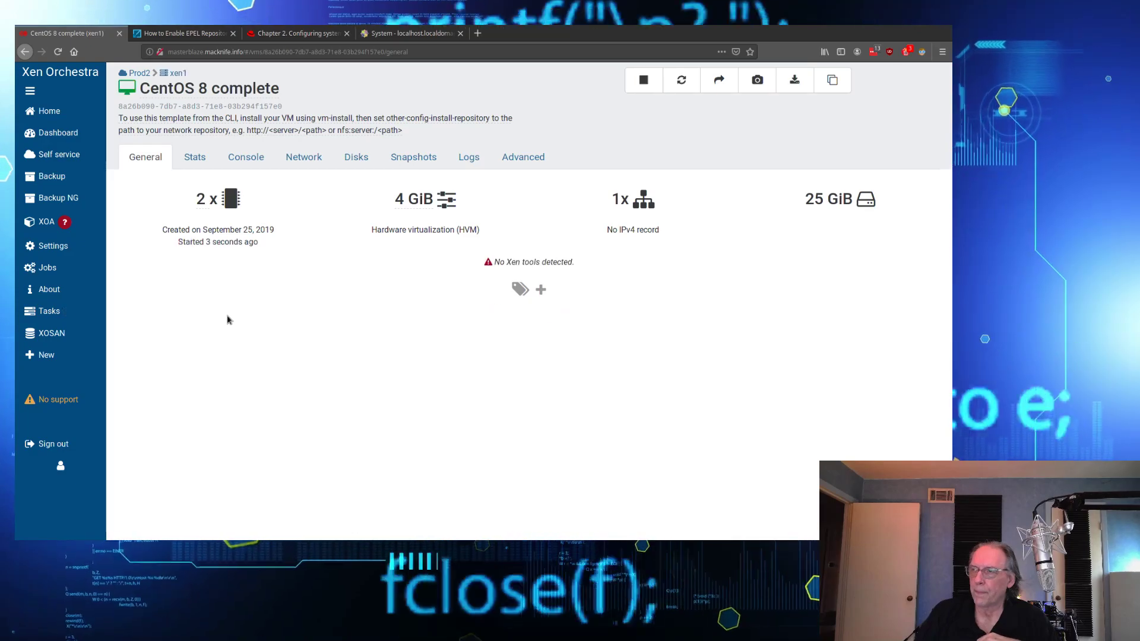
# Step: Open the CentOS 8 complete console, enlarge it, and sign in to the desktop with the user's account password
pyautogui.click(245, 156)
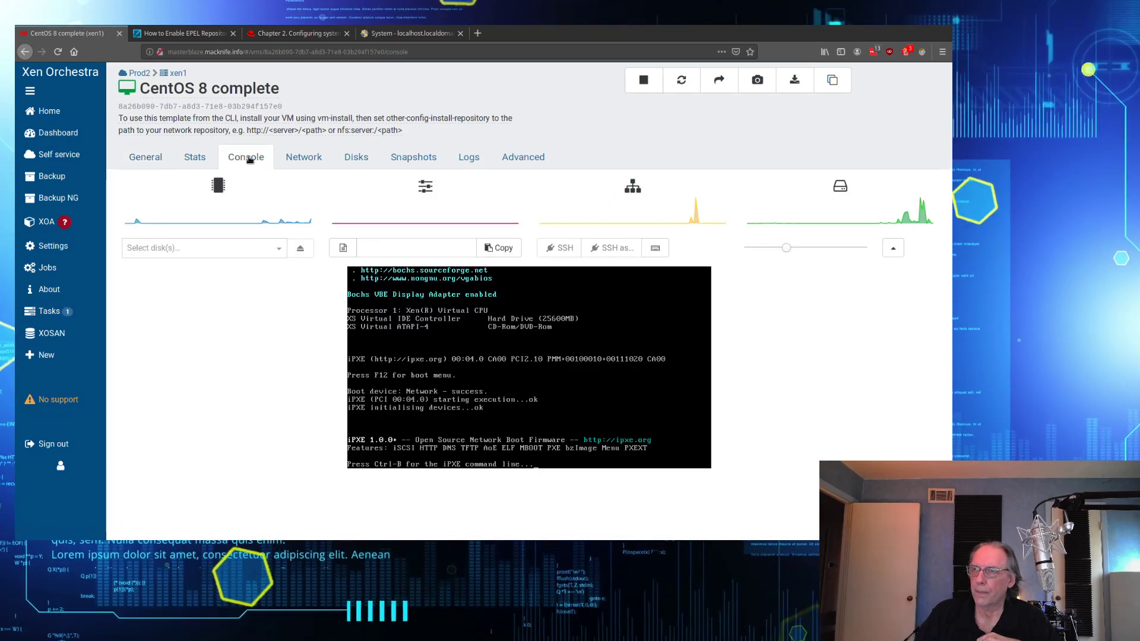
pyautogui.click(893, 248)
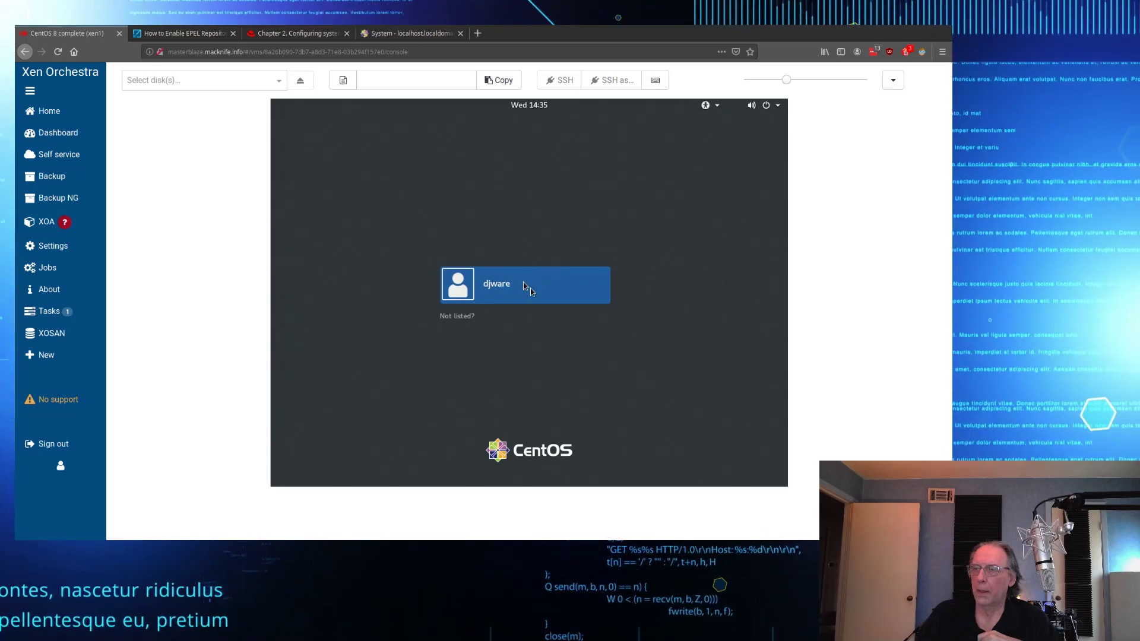
pyautogui.click(530, 288)
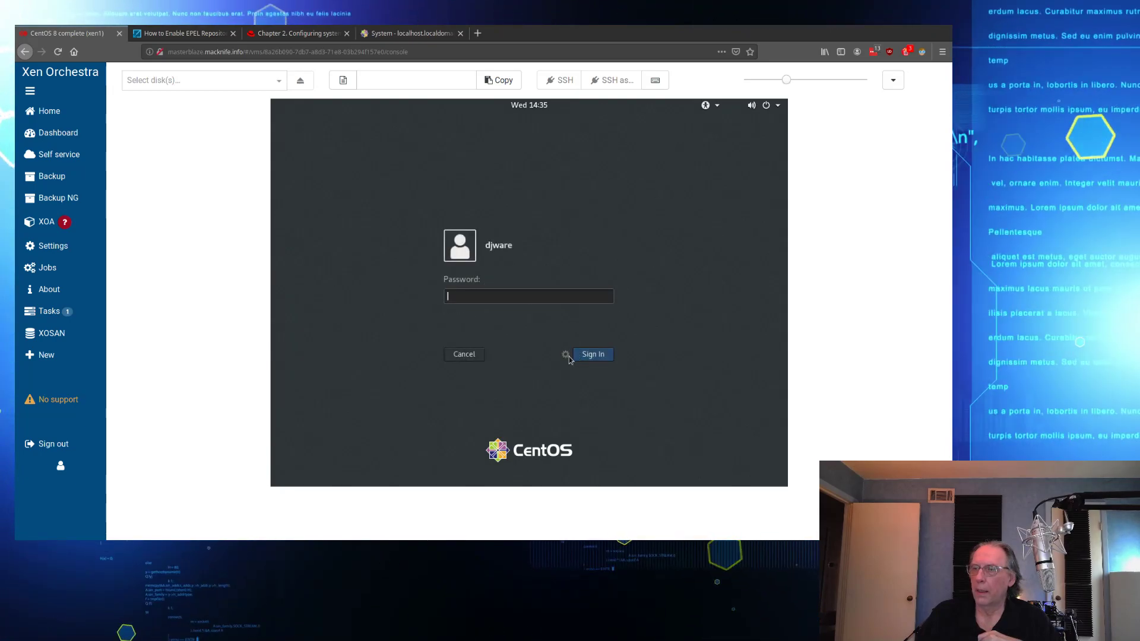
pyautogui.click(567, 356)
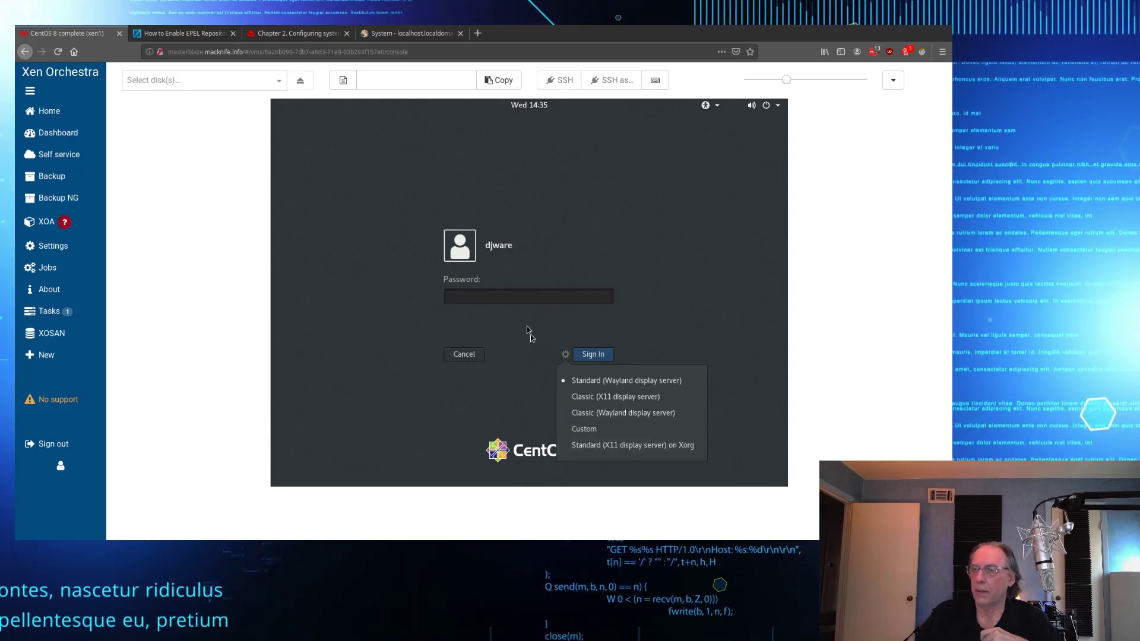
pyautogui.click(495, 297)
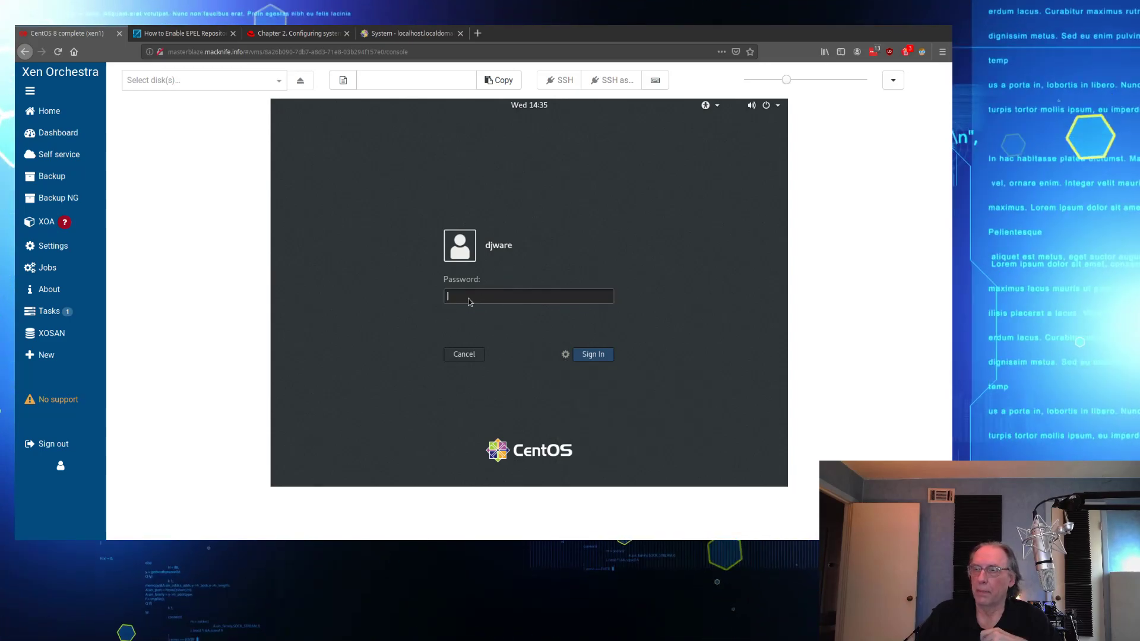
pyautogui.write('•••••')
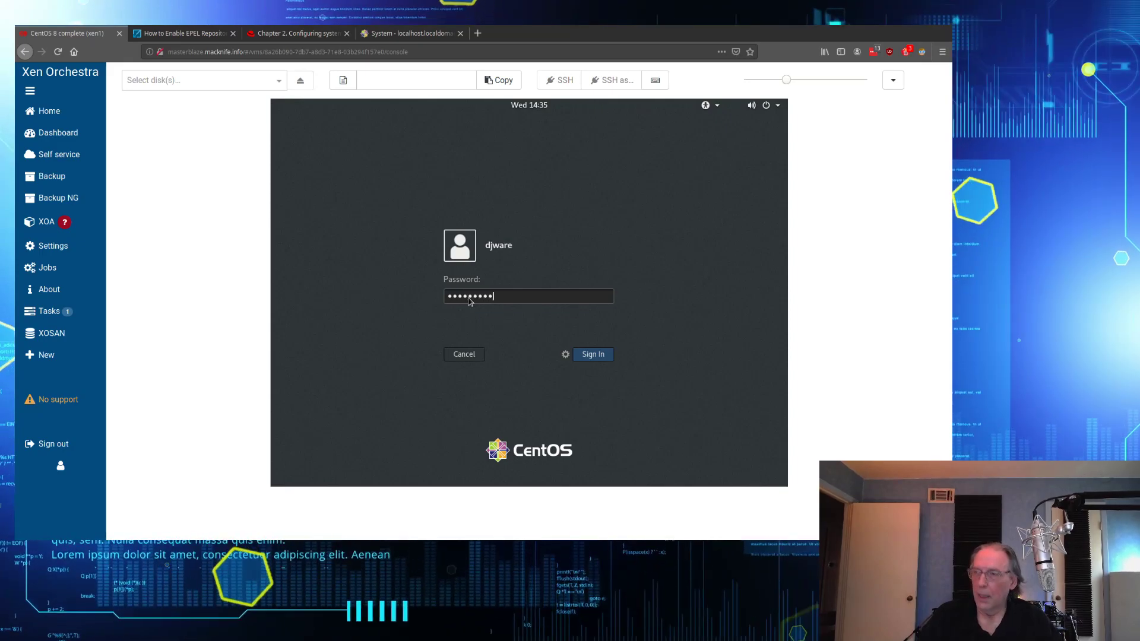
pyautogui.click(594, 354)
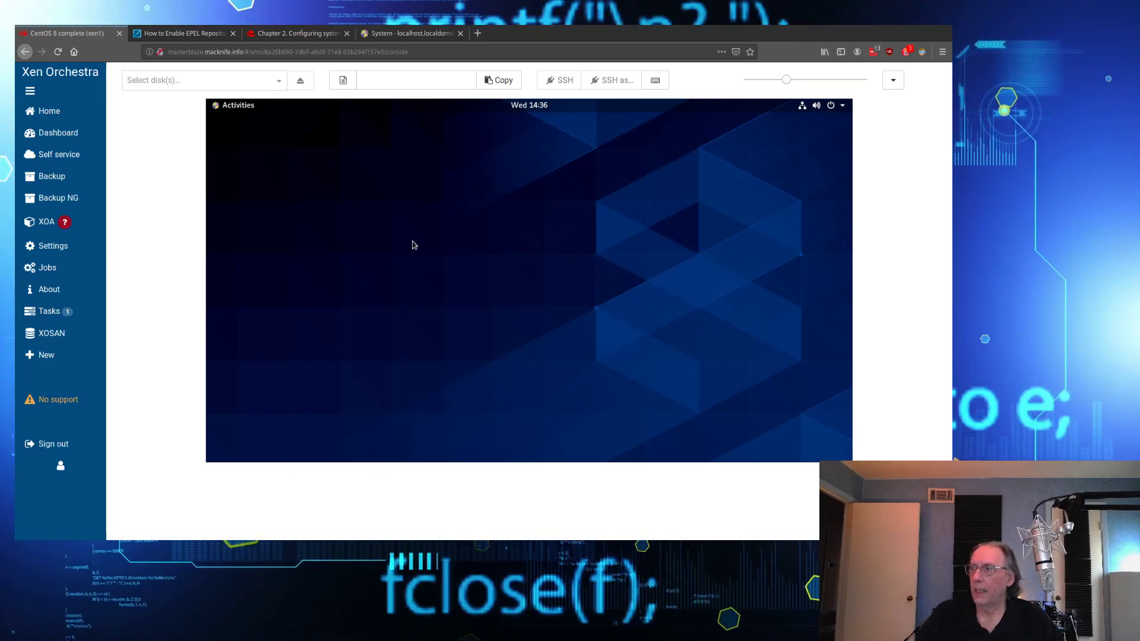
# Step: Check the wired connection's address details in the CentOS network settings and apply the connection dialog
pyautogui.click(800, 107)
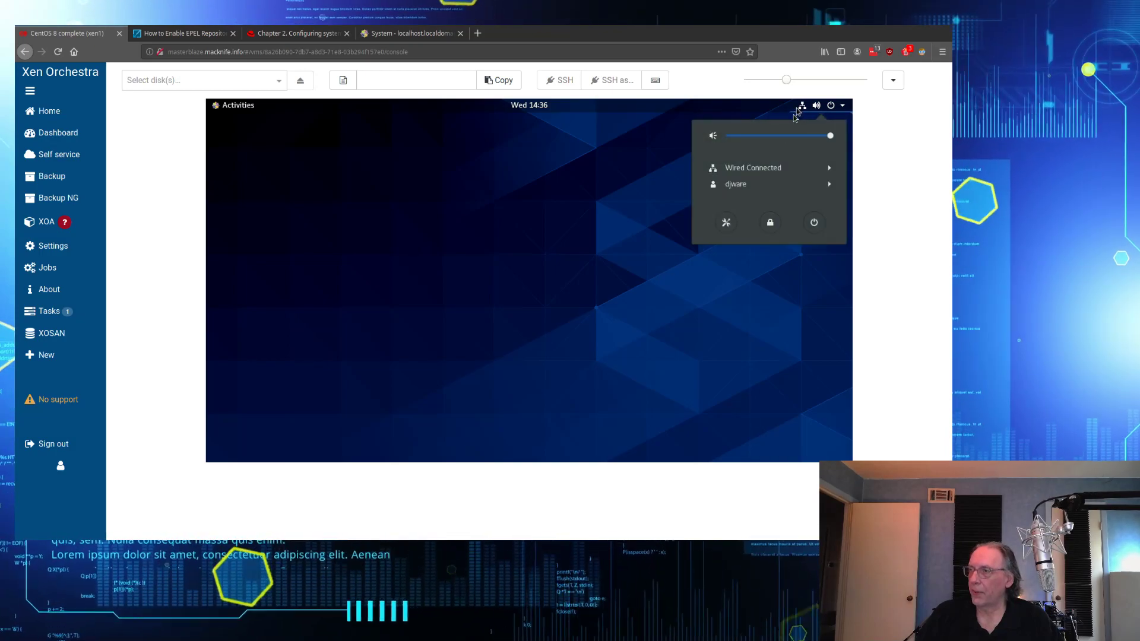
pyautogui.click(765, 171)
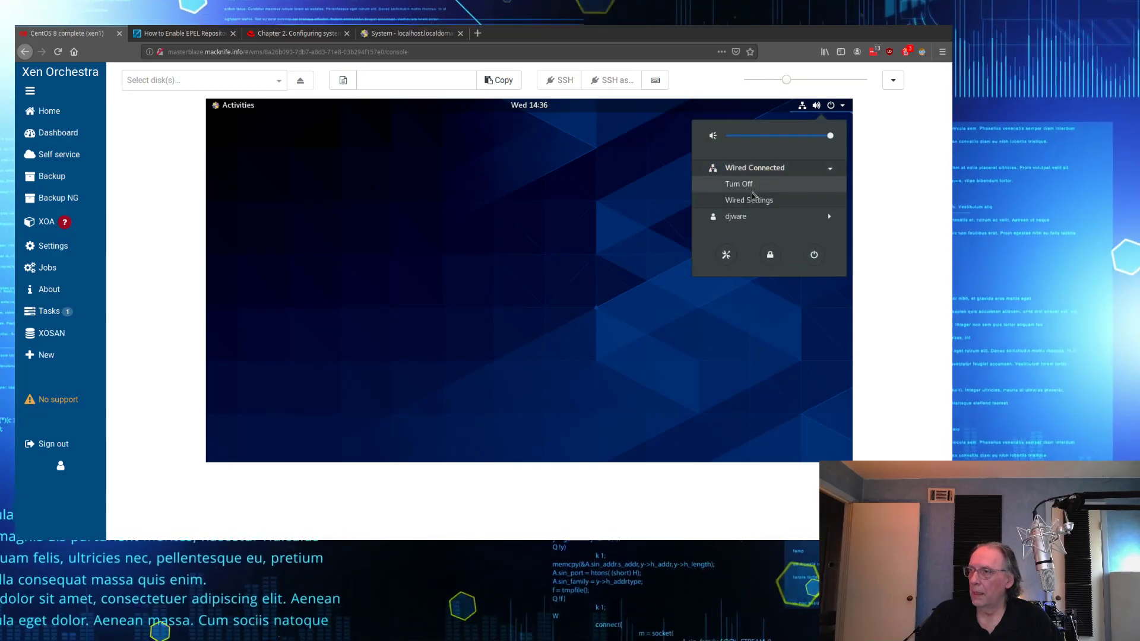
pyautogui.click(748, 201)
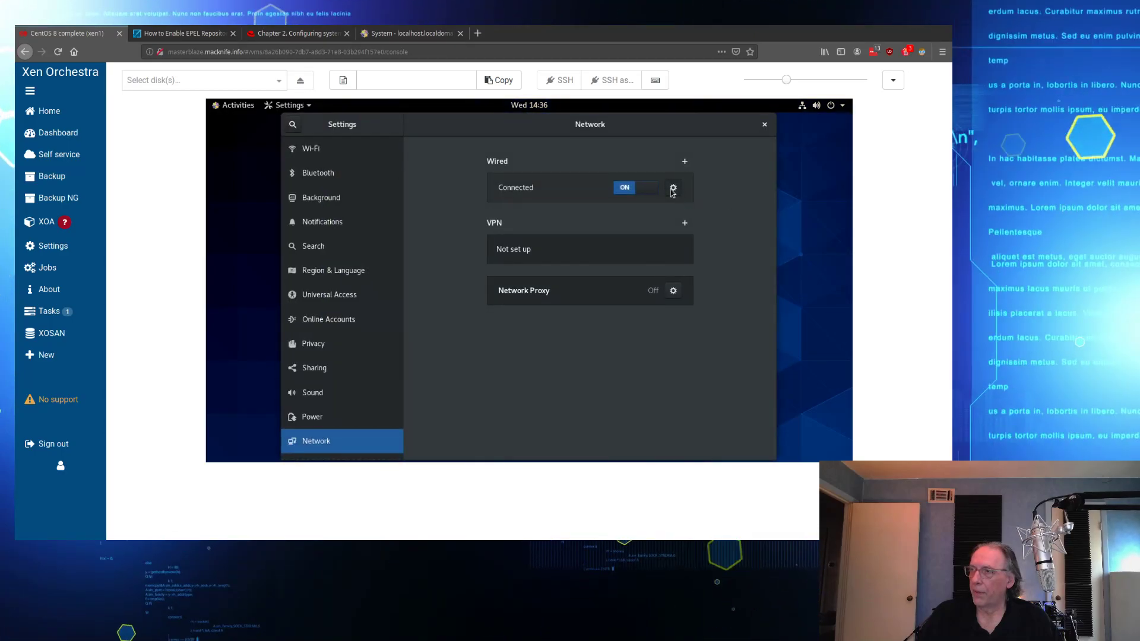
pyautogui.click(673, 189)
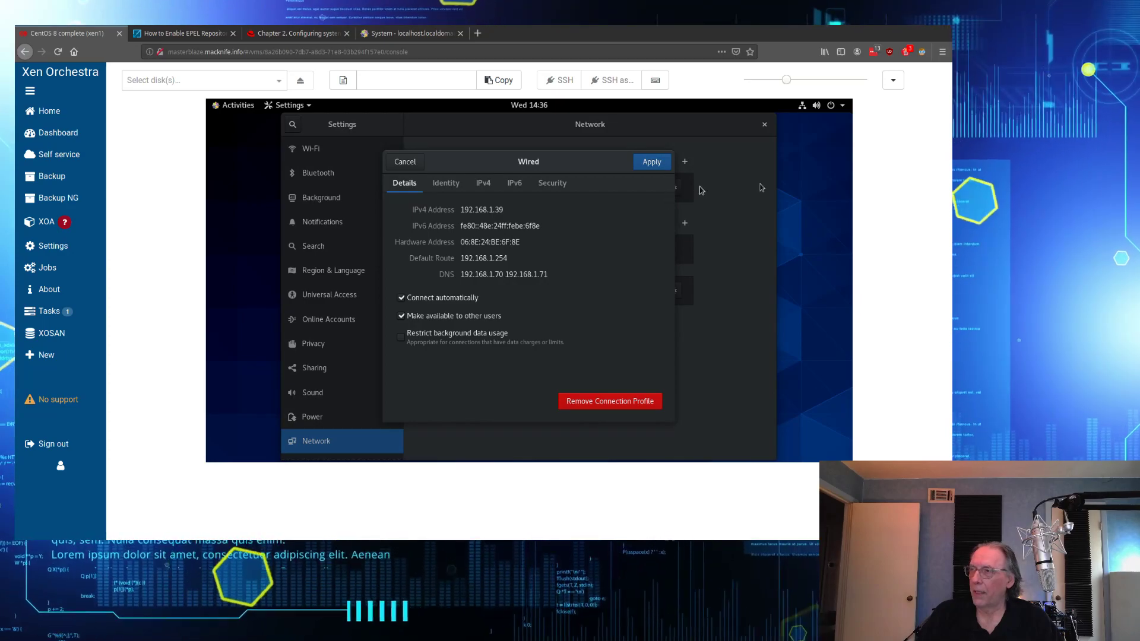
pyautogui.click(648, 164)
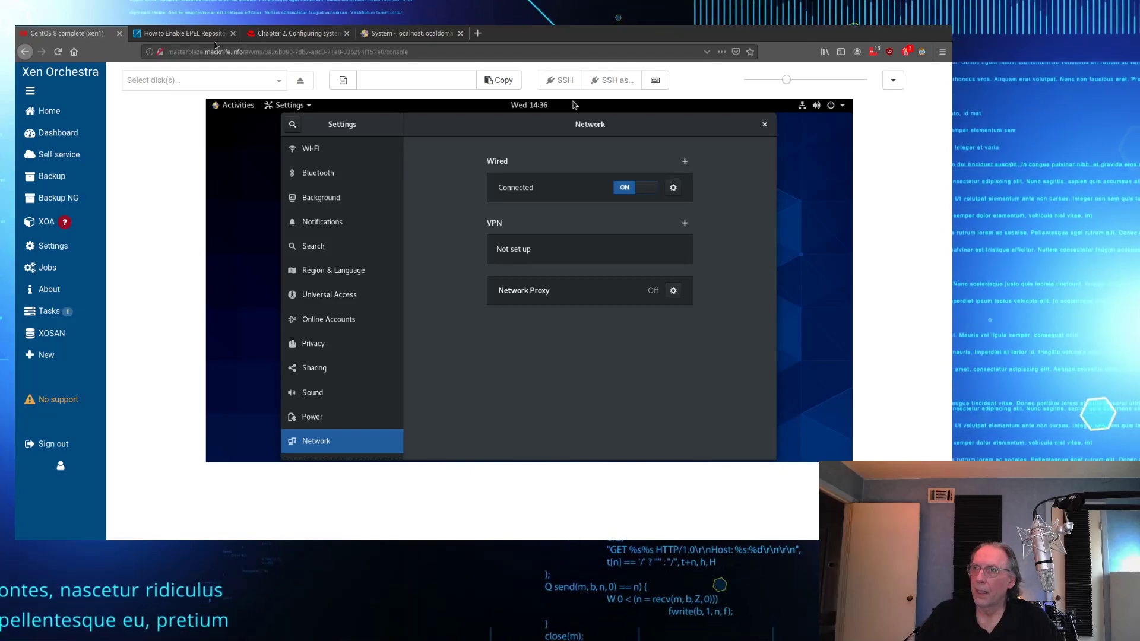
# Step: Open the CentOS 8 temp virtual machine's console and stop that machine, confirming the shutdown
pyautogui.moveTo(51, 111)
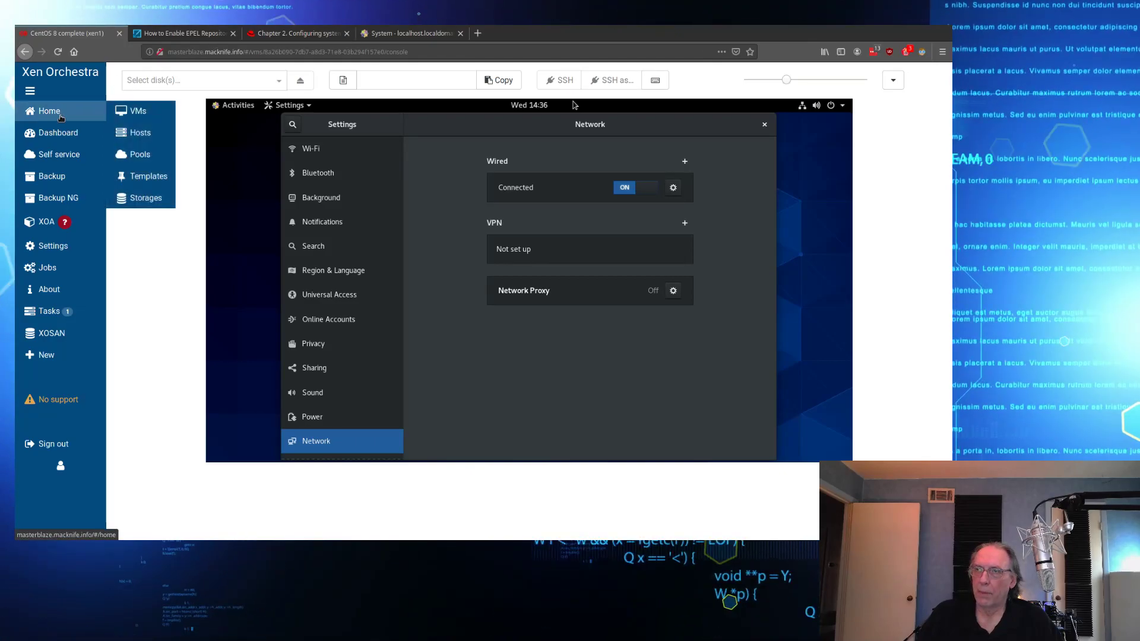
pyautogui.click(125, 110)
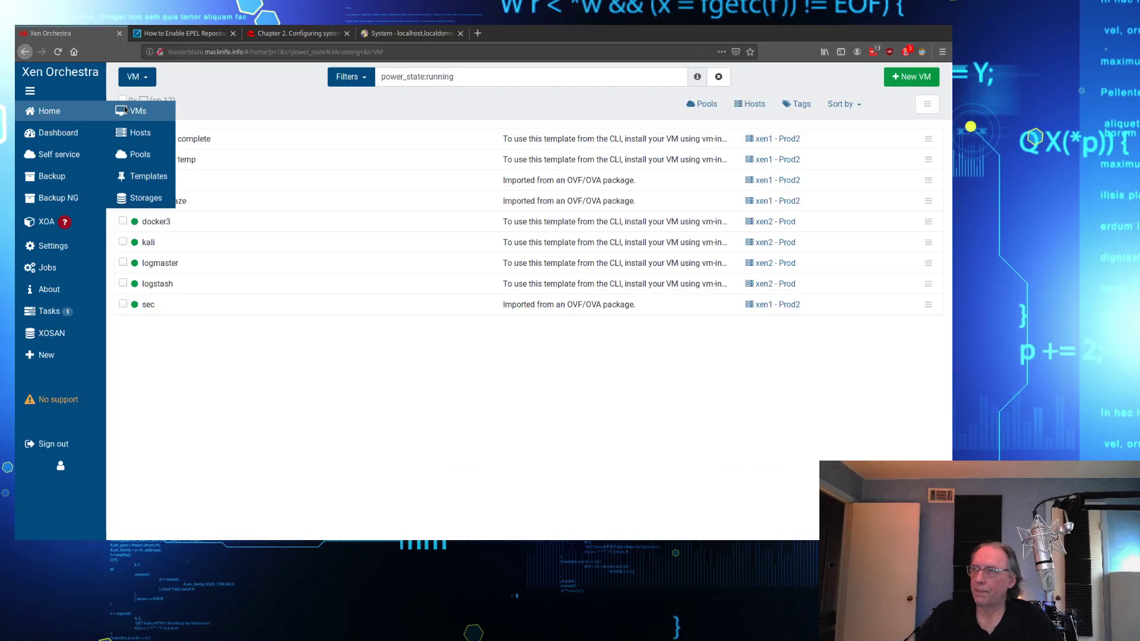
pyautogui.click(192, 159)
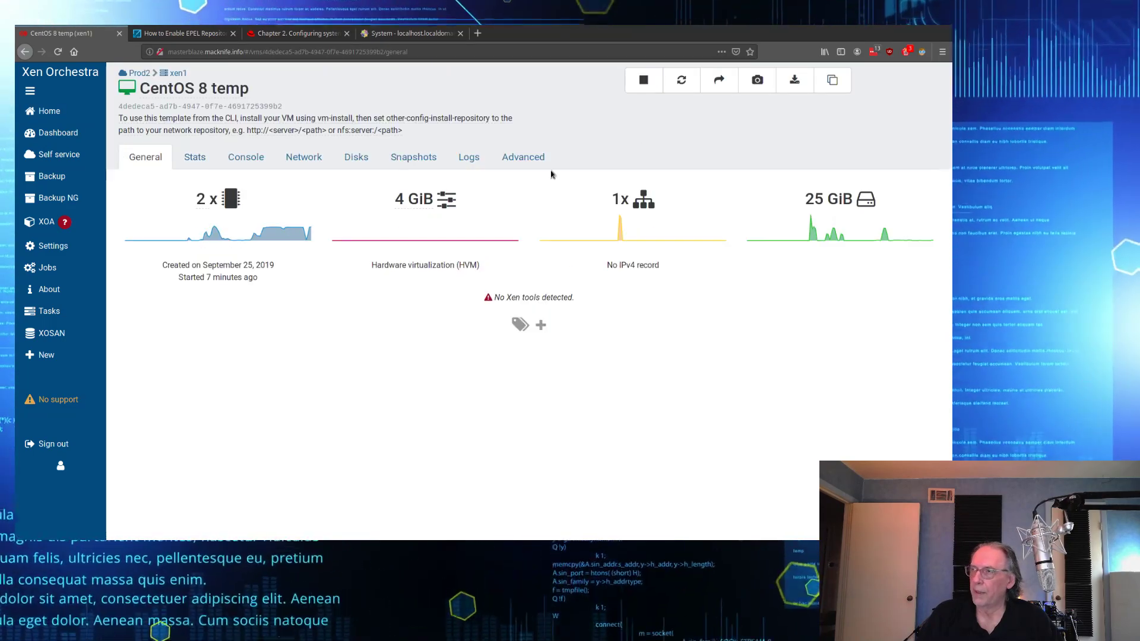
pyautogui.click(242, 162)
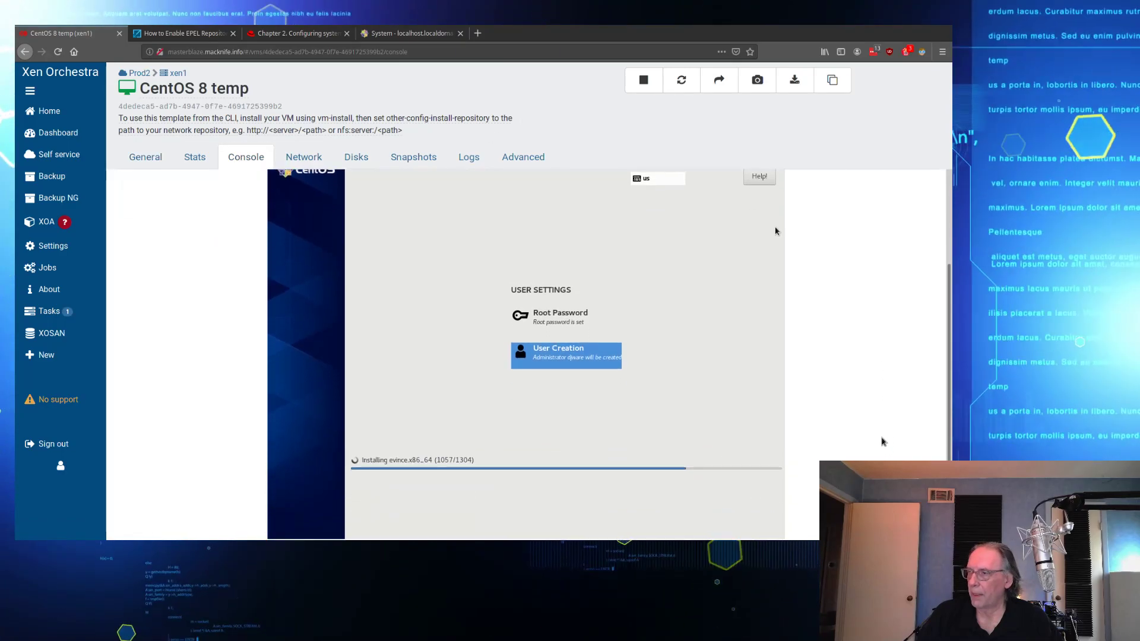
pyautogui.click(644, 81)
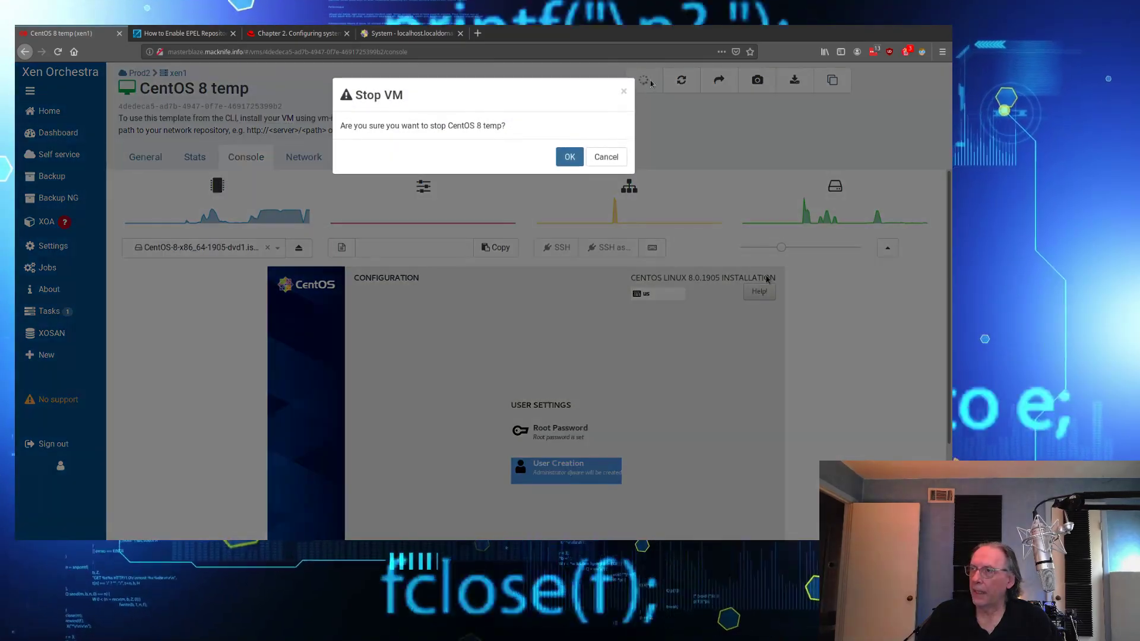
pyautogui.click(563, 156)
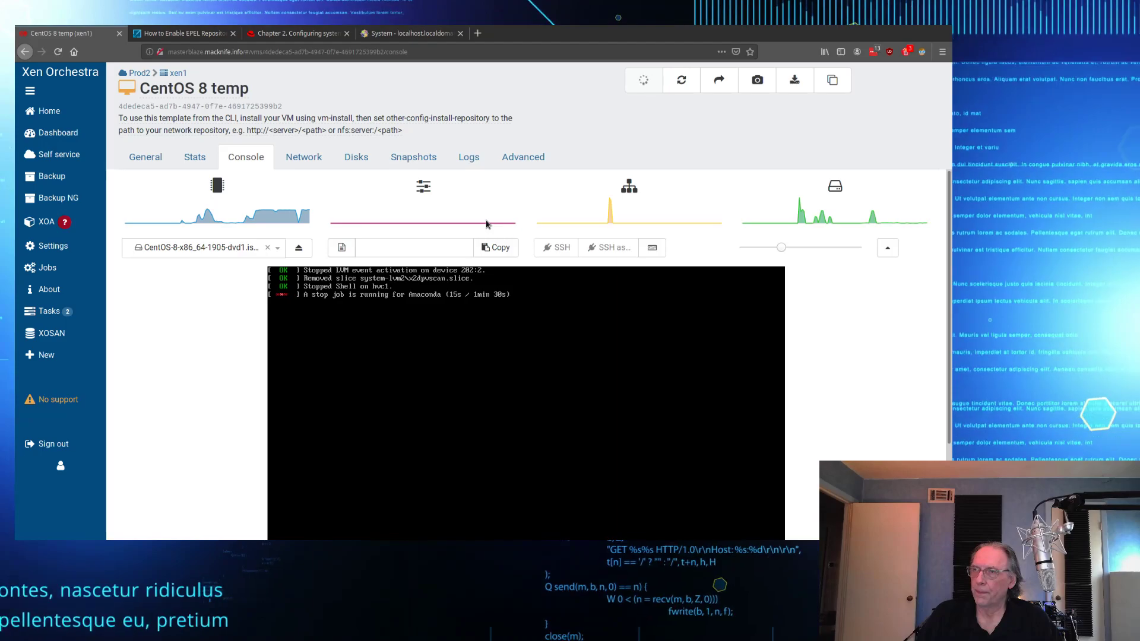
pyautogui.scroll(-3, 222, 347)
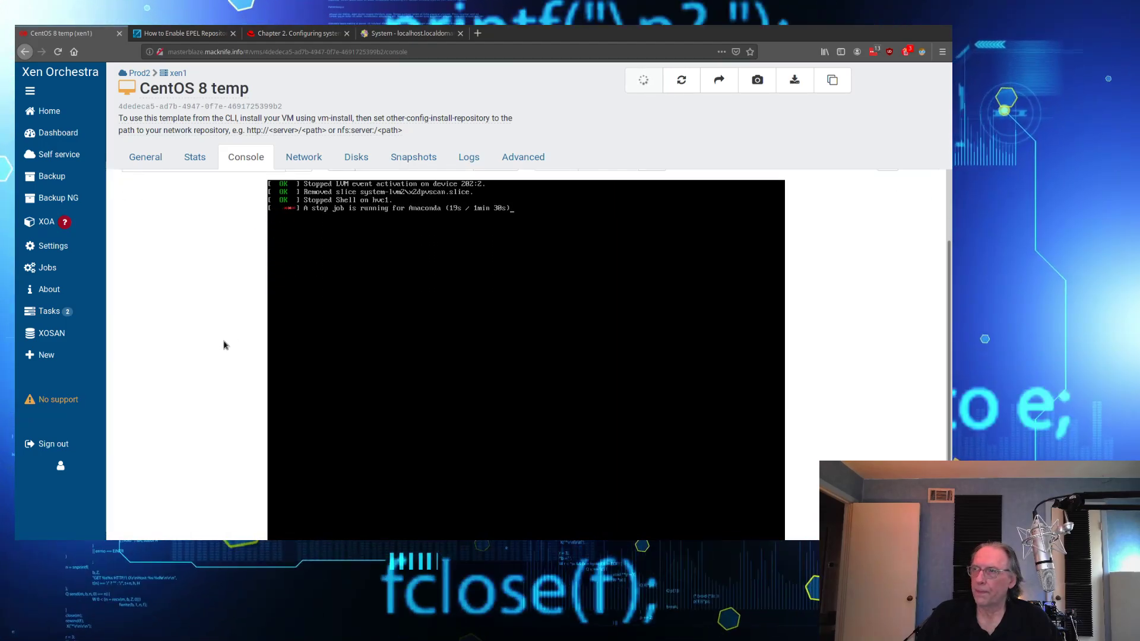
# Step: Return to the CentOS 8 complete console, close its network settings window and enlarge the console view
pyautogui.moveTo(95, 112)
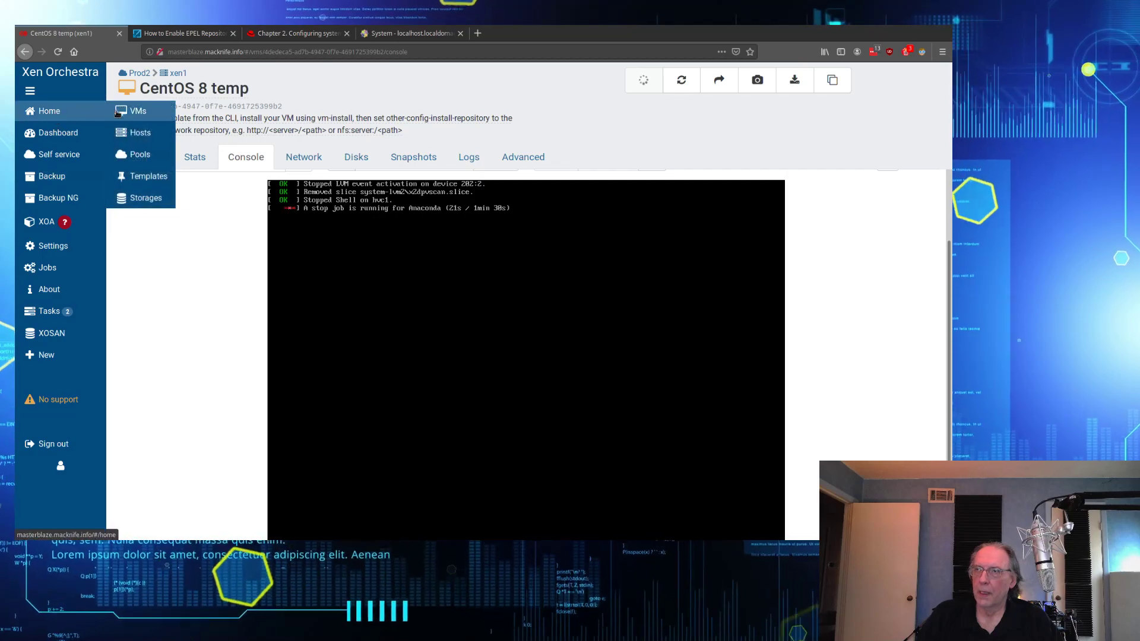
pyautogui.click(136, 112)
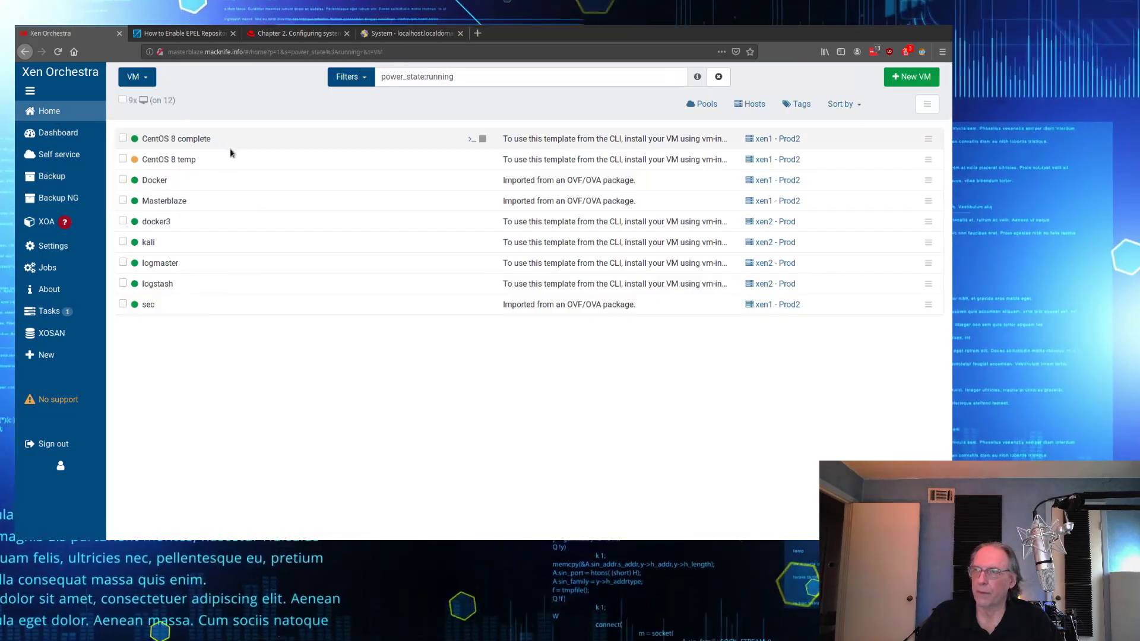
pyautogui.click(186, 138)
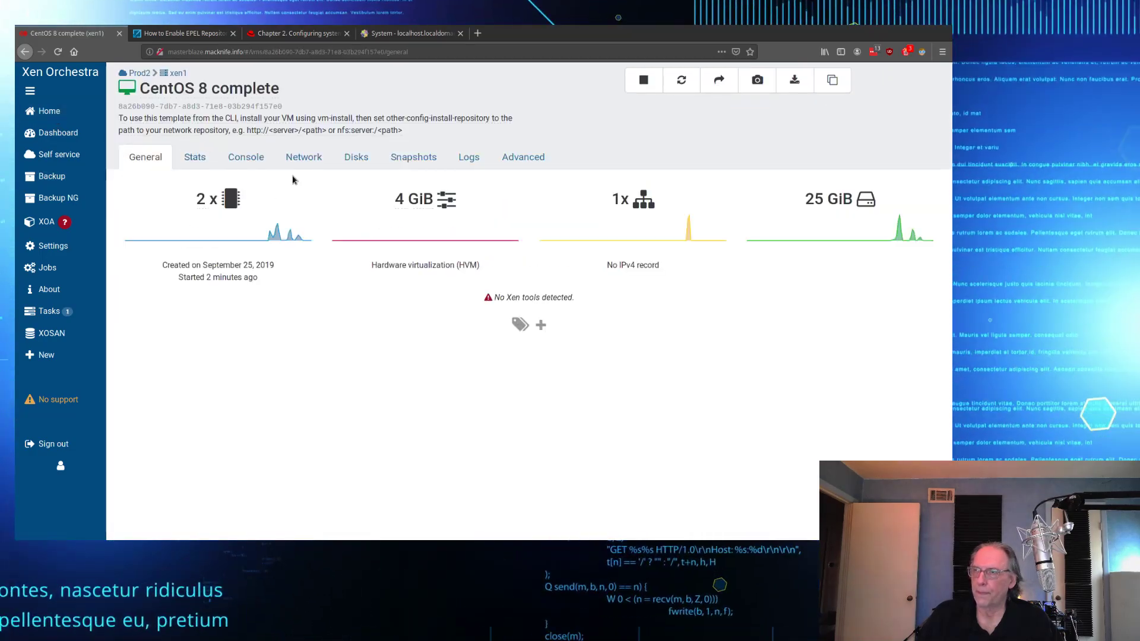
pyautogui.click(255, 160)
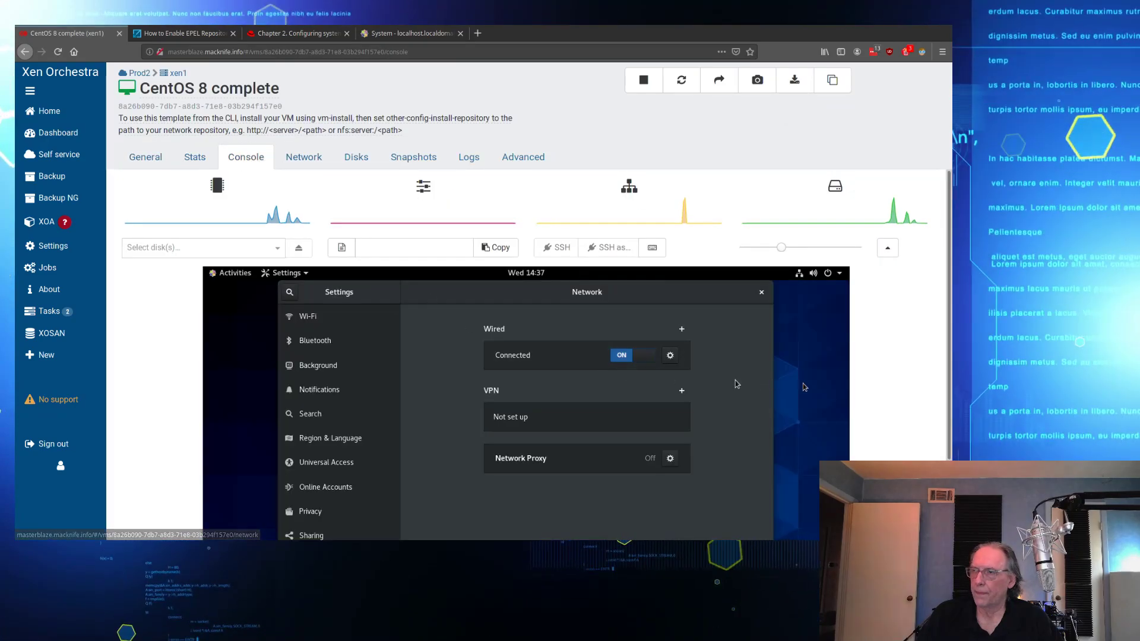
pyautogui.click(763, 294)
pyautogui.click(887, 247)
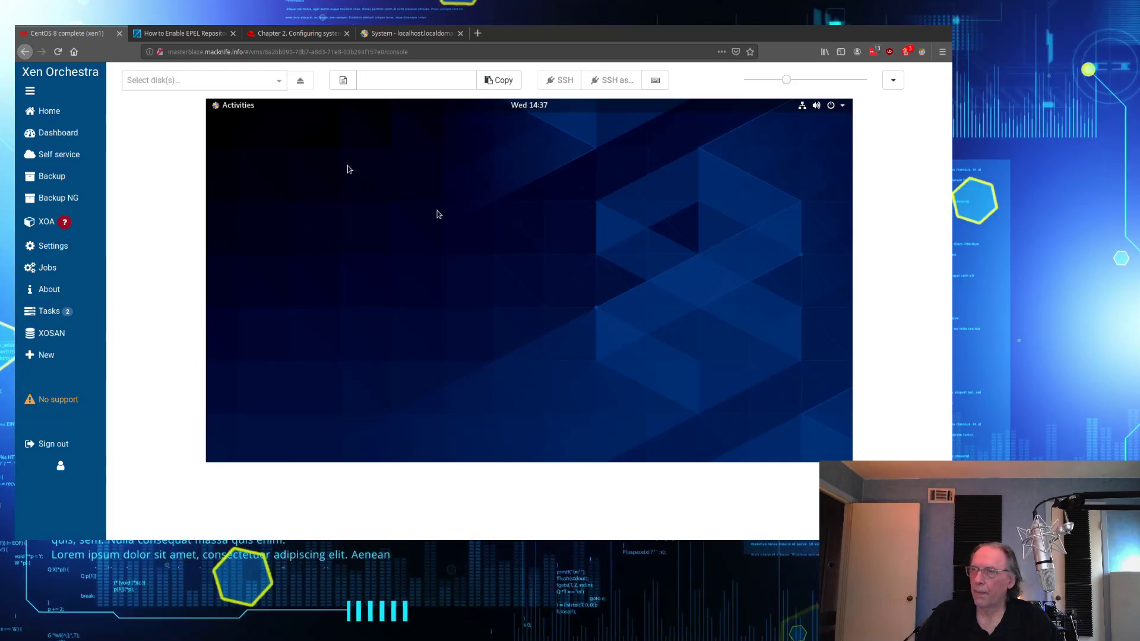
pyautogui.click(238, 106)
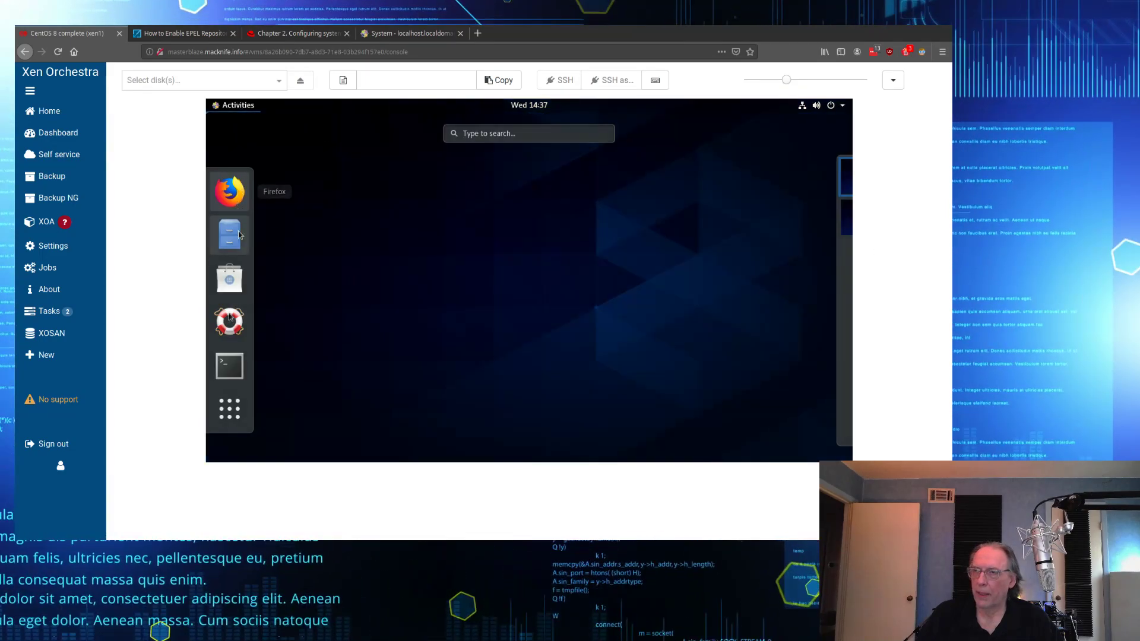
pyautogui.click(229, 363)
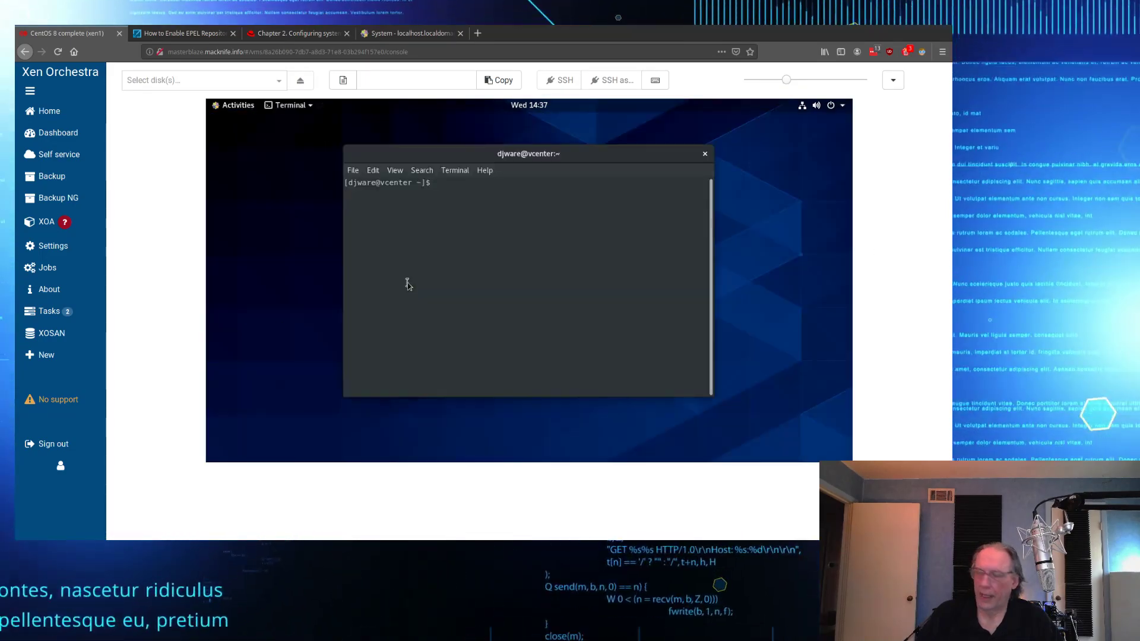
pyautogui.write('ping ww')
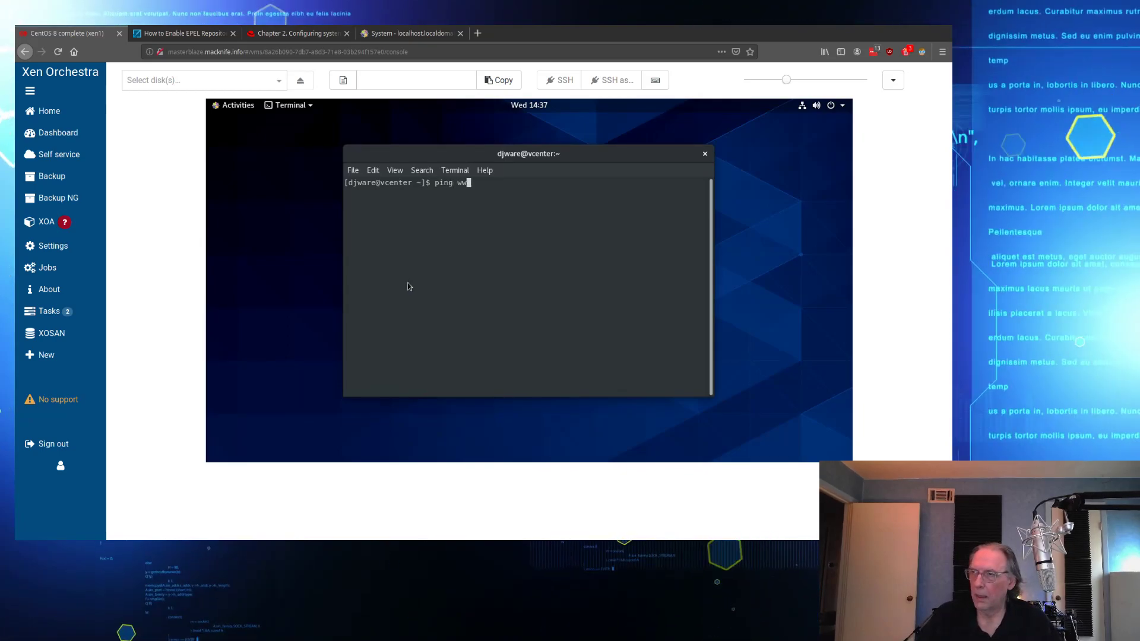
pyautogui.write('w.google.com')
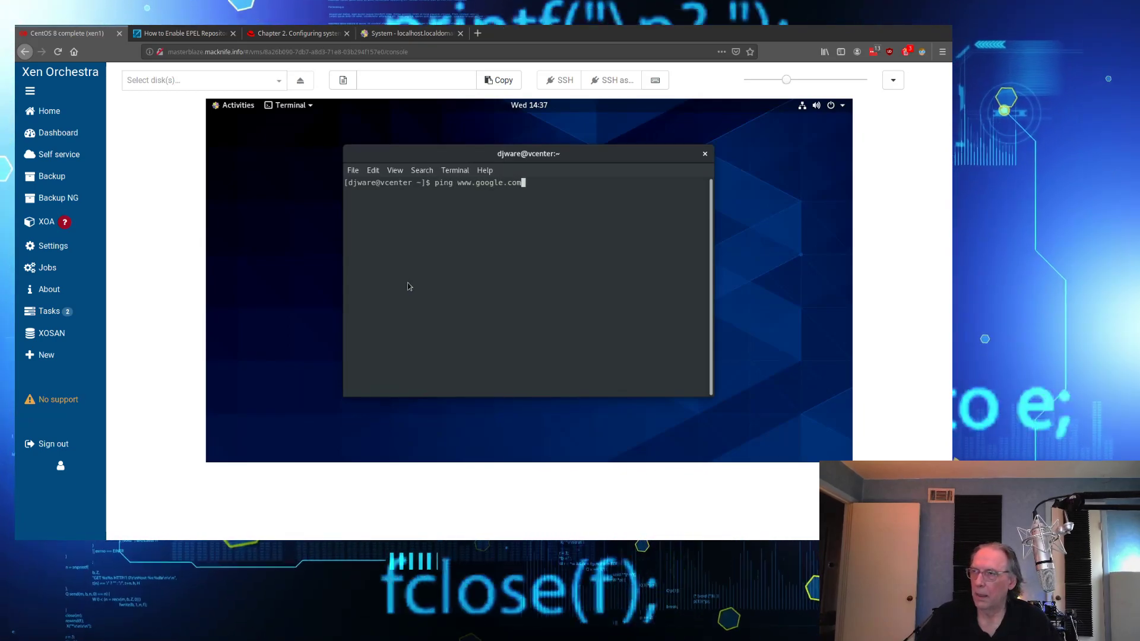
pyautogui.press('Return')
pyautogui.hotkey('ctrl', 'c')
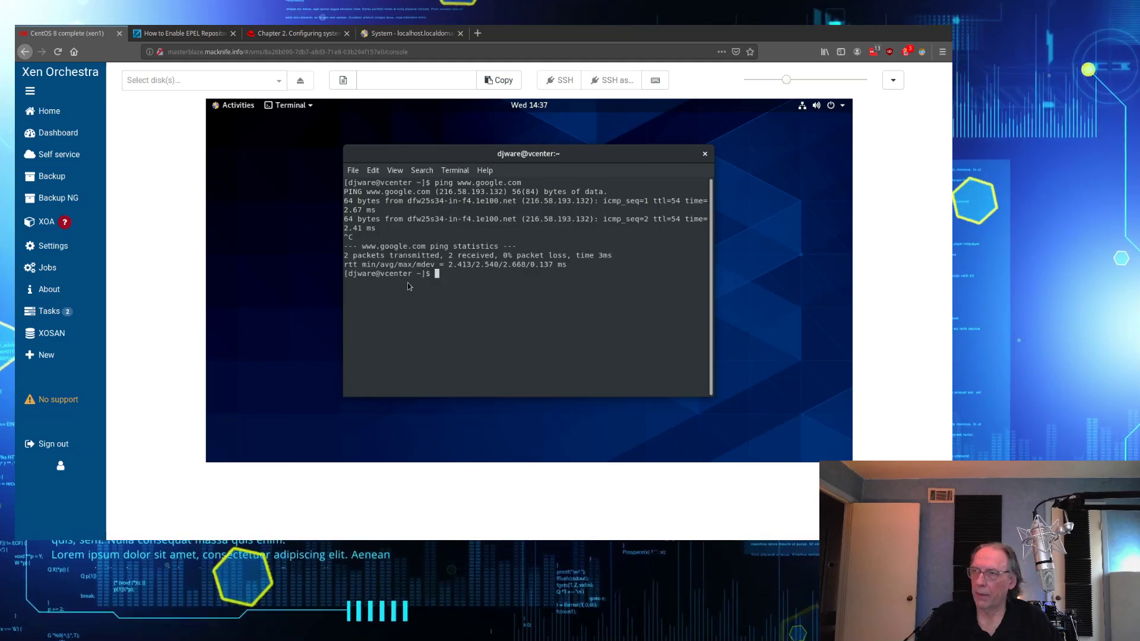
pyautogui.write('sudo dnf updat')
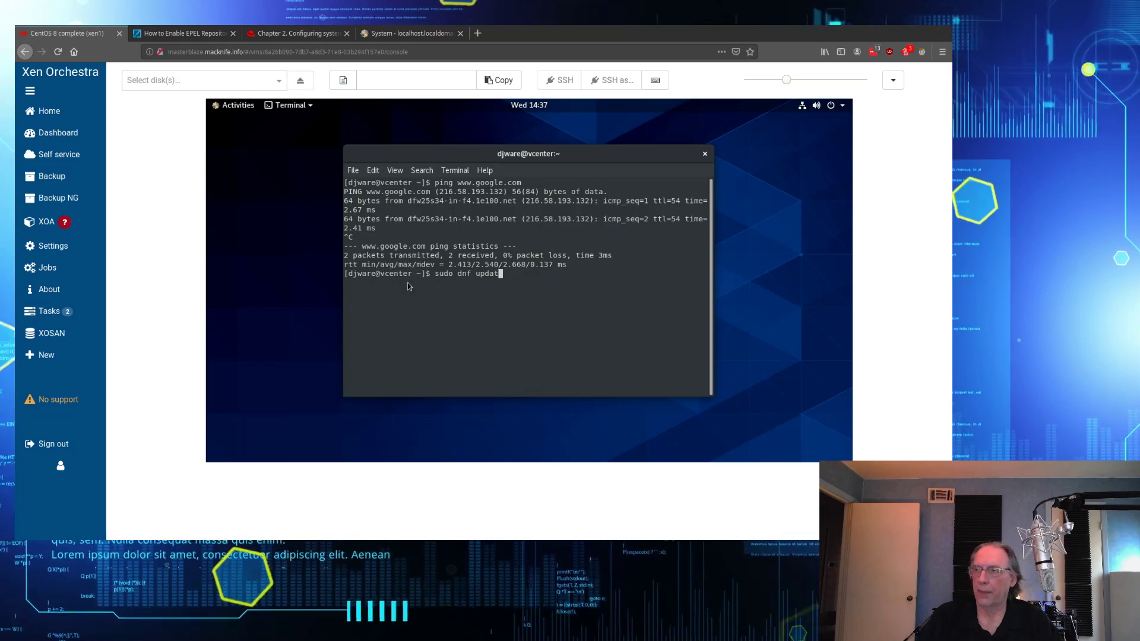
pyautogui.press('BackSpace')
pyautogui.press('BackSpace')
pyautogui.press('BackSpace')
pyautogui.press('BackSpace')
pyautogui.press('BackSpace')
pyautogui.press('BackSpace')
pyautogui.press('BackSpace')
pyautogui.press('BackSpace')
pyautogui.press('BackSpace')
pyautogui.press('BackSpace')
pyautogui.write('yum')
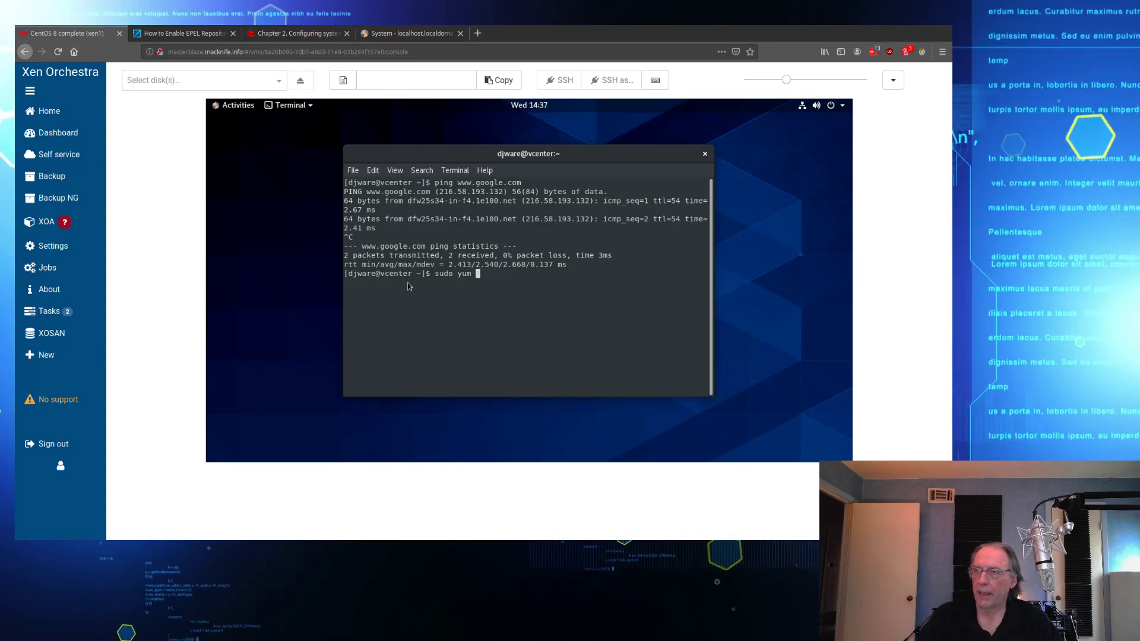
pyautogui.press('BackSpace')
pyautogui.press('BackSpace')
pyautogui.press('BackSpace')
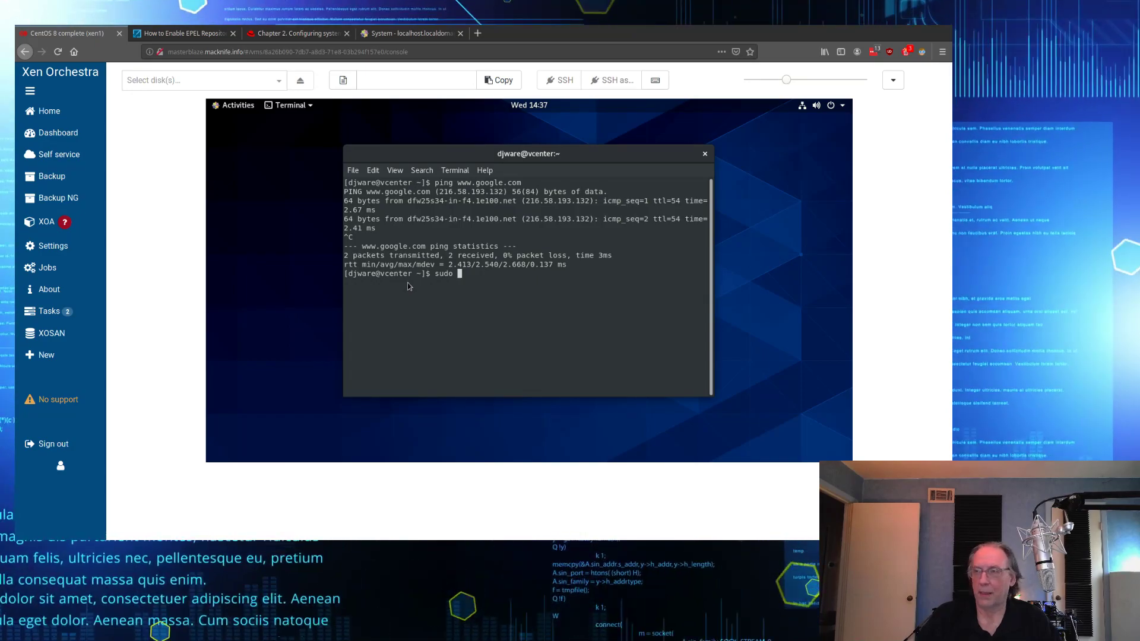
# Step: Try to run sudo dnf updates, entering the account password at the sudo prompt
pyautogui.write('dnf updates')
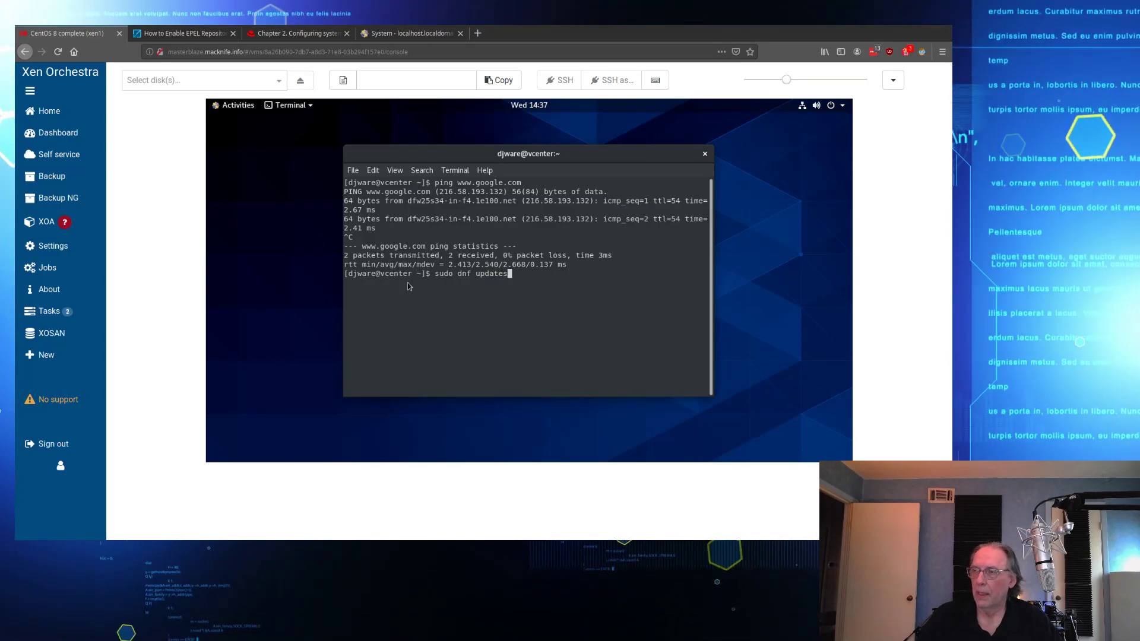
pyautogui.press('Return')
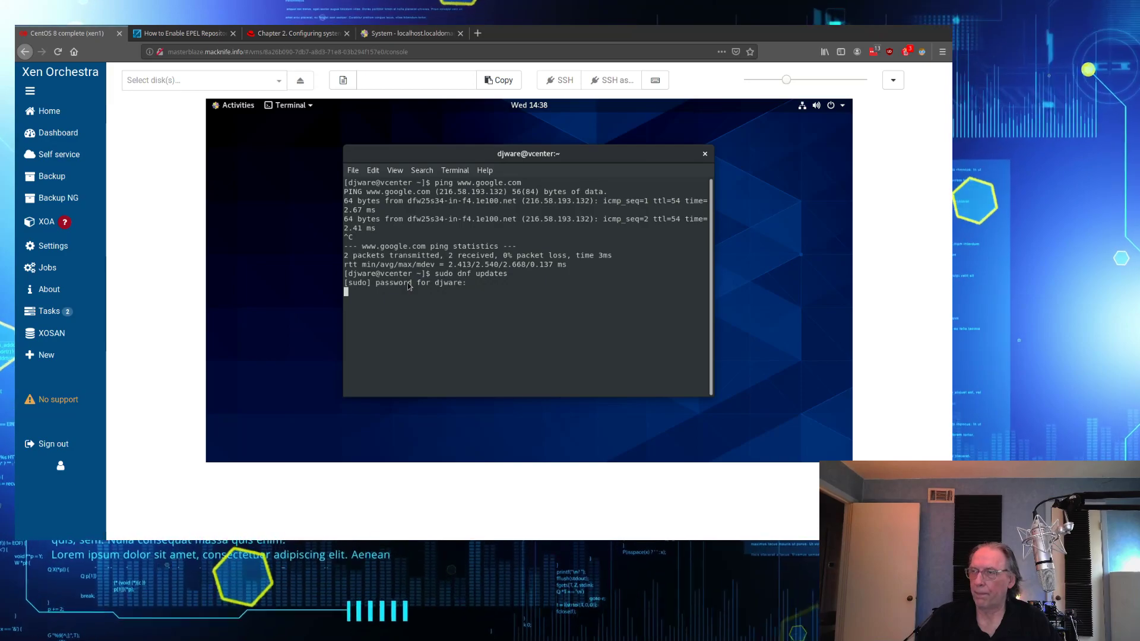
pyautogui.press('Return')
# Step: Update the system packages with the command sudo dnf update
pyautogui.write('sudo')
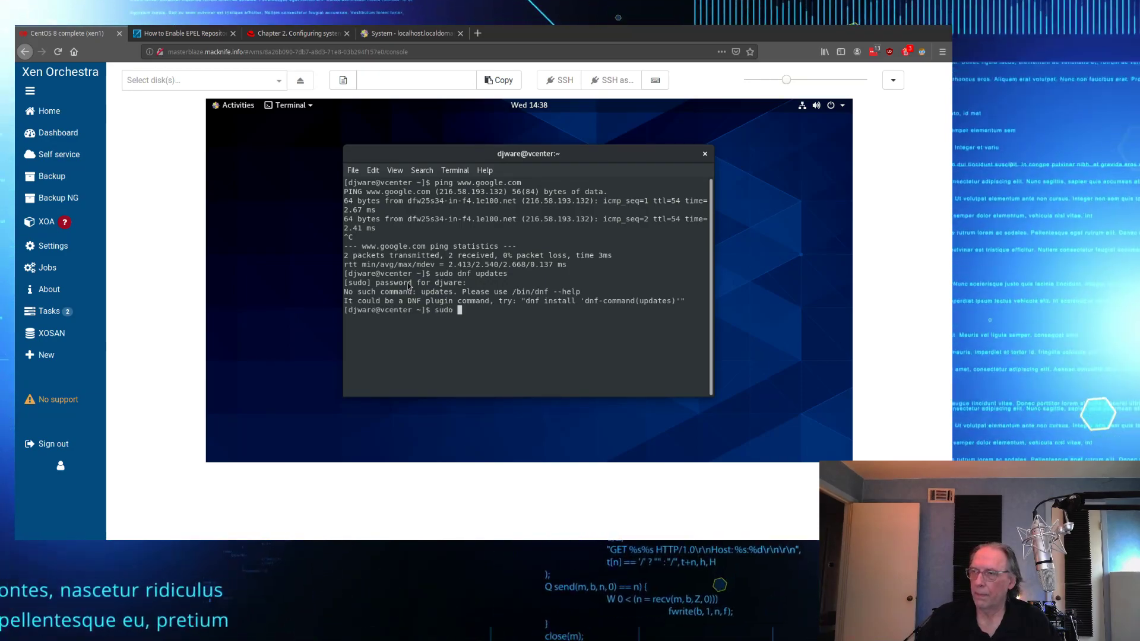
pyautogui.write(' dnf up')
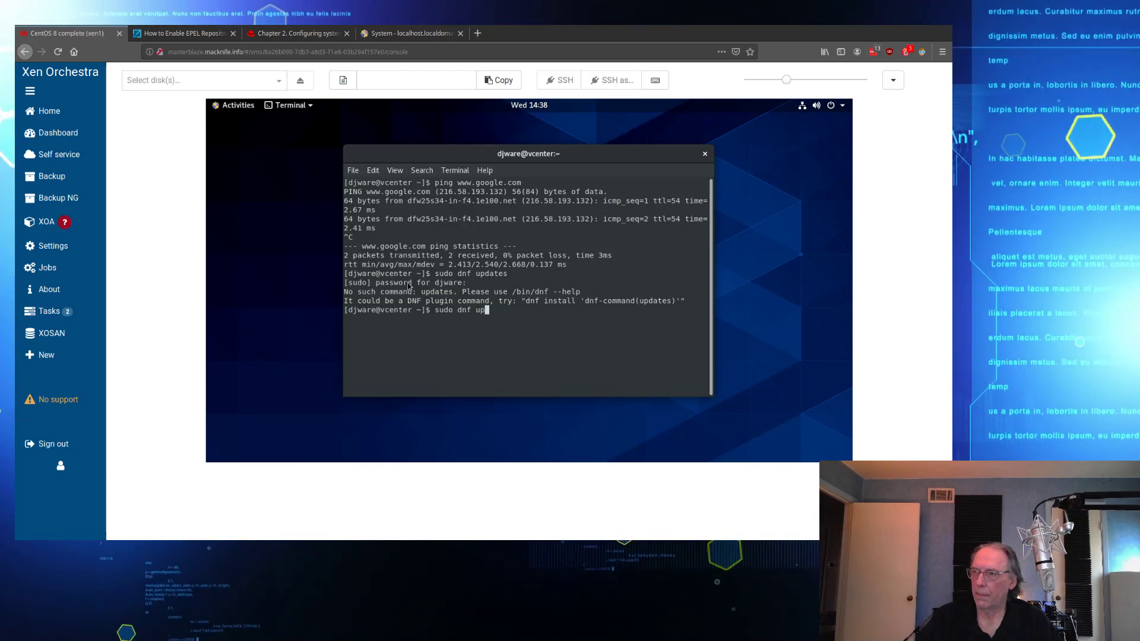
pyautogui.write('date')
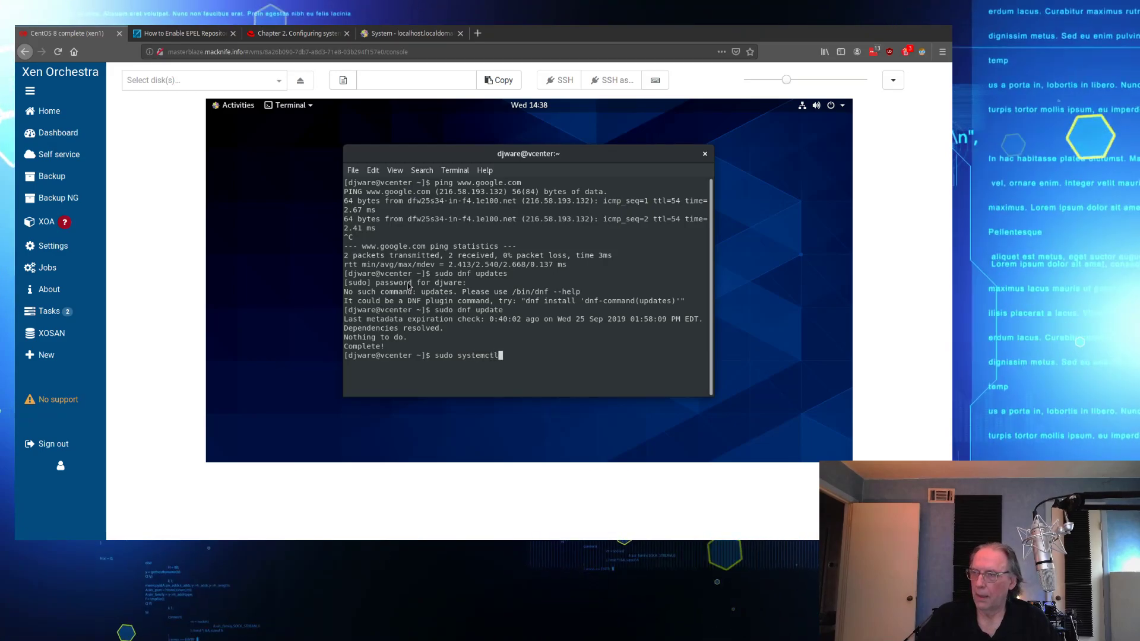
# Step: Write the command sudo systemctl enable cockpit at the terminal prompt, without running it
pyautogui.write('enable ')
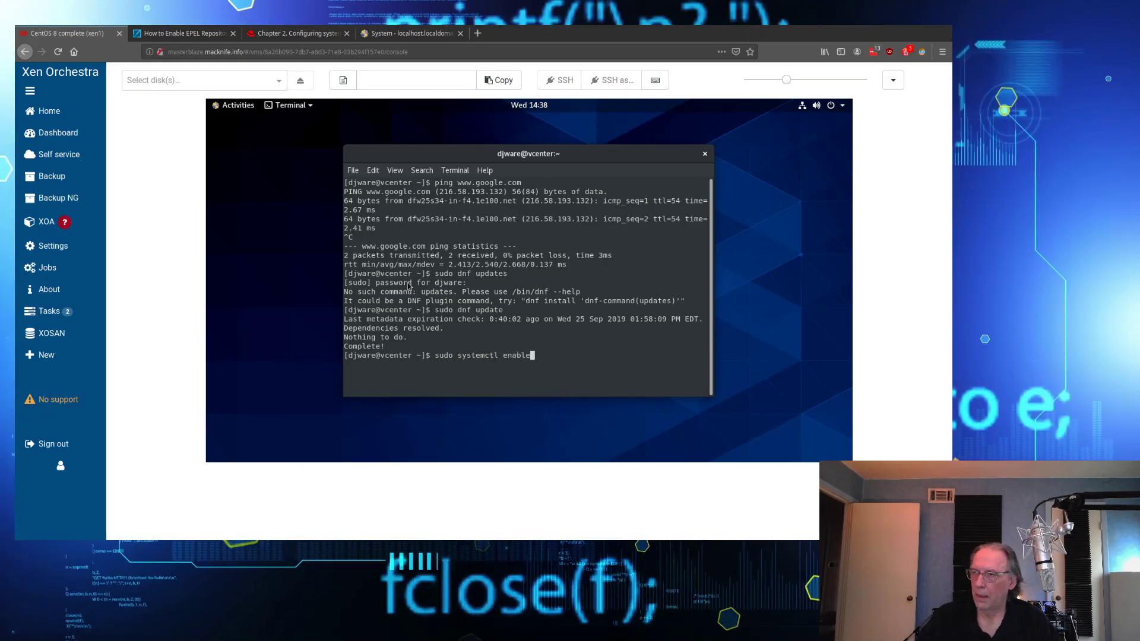
pyautogui.write('cockput')
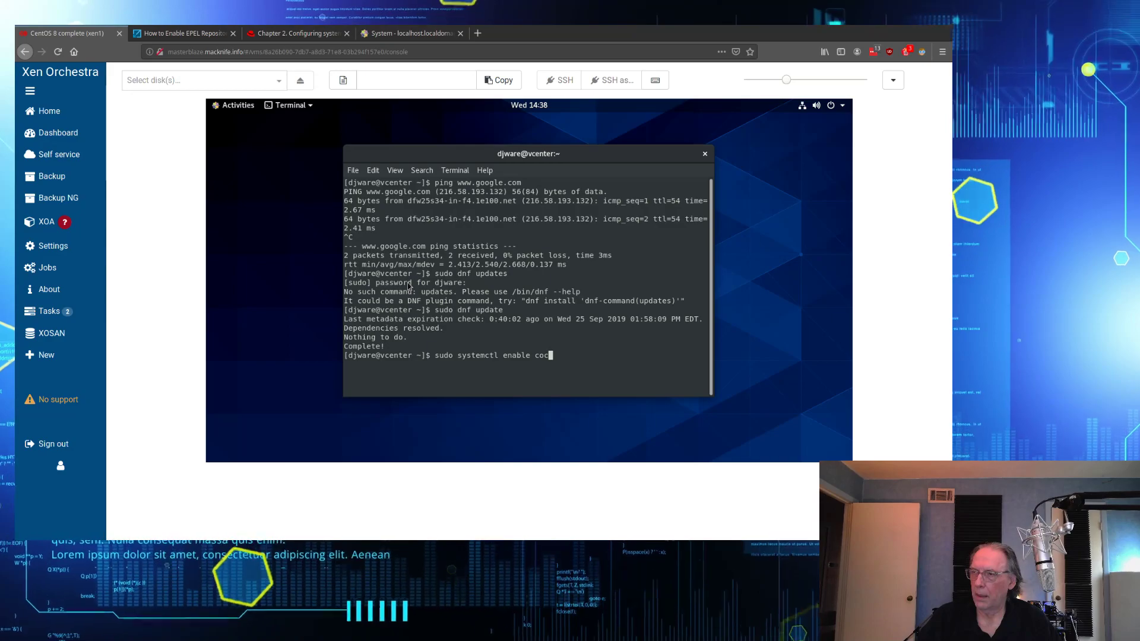
pyautogui.press('BackSpace')
pyautogui.press('BackSpace')
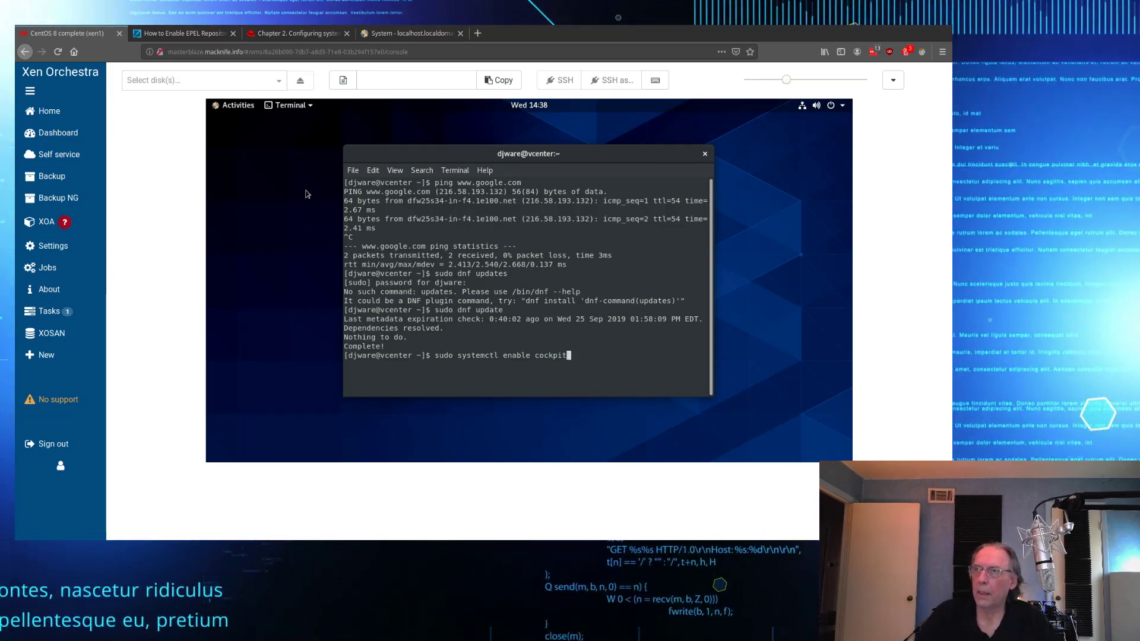
# Step: Look up the web console installation procedure in the Red Hat documentation to find which cockpit service has to be enabled
pyautogui.click(292, 33)
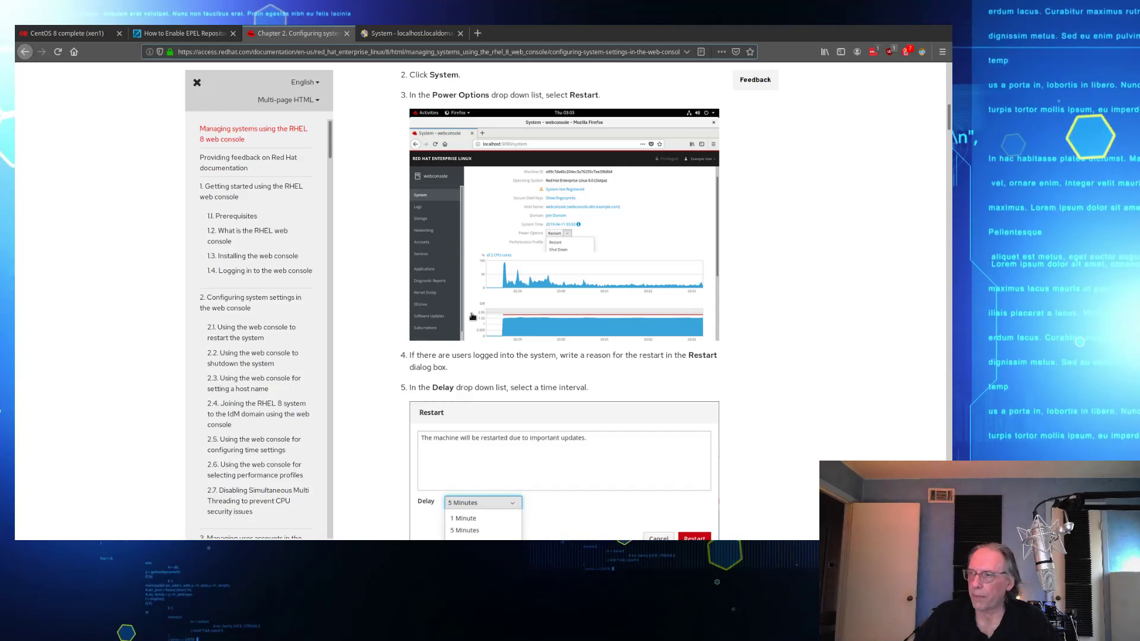
pyautogui.scroll(7, 708, 351)
pyautogui.scroll(3, 708, 351)
pyautogui.scroll(-7, 706, 349)
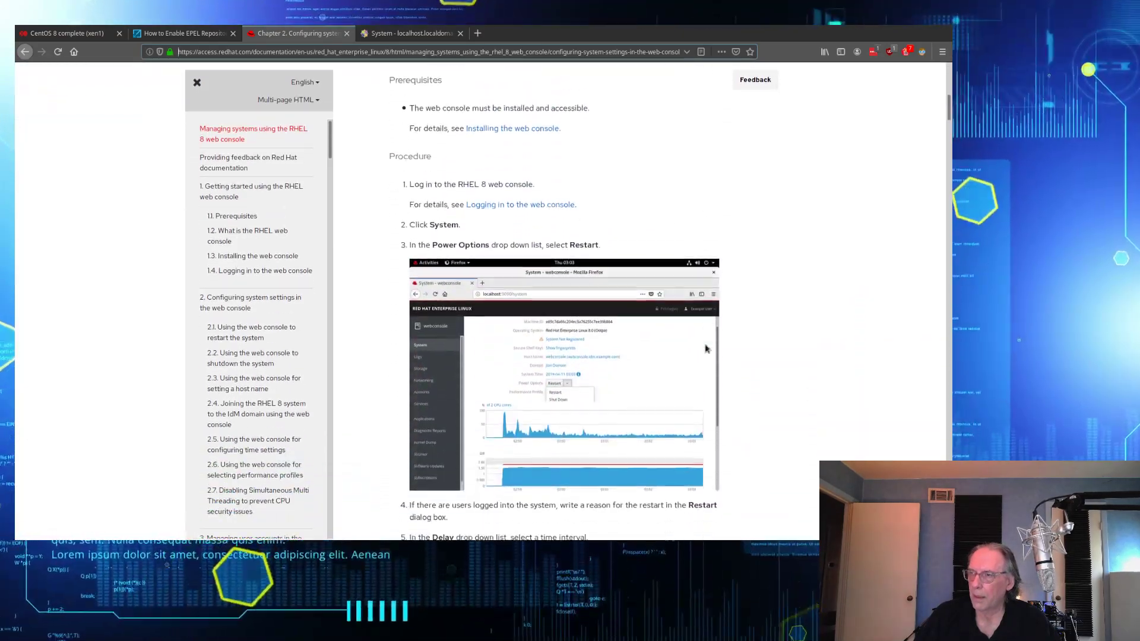
pyautogui.scroll(-10, 707, 349)
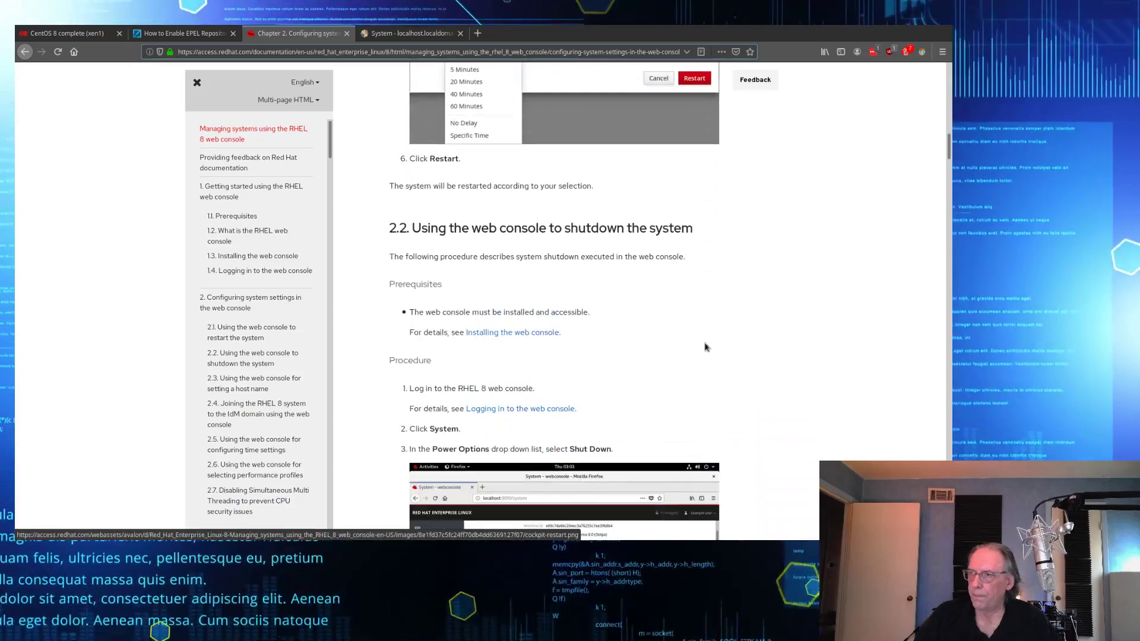
pyautogui.scroll(-3, 706, 348)
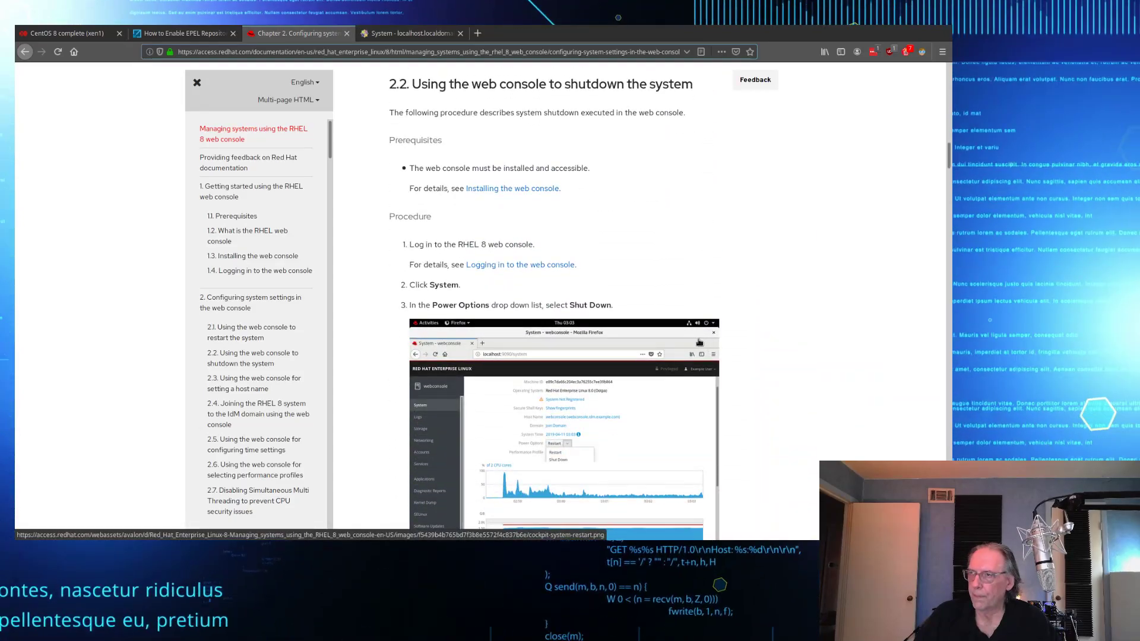
pyautogui.scroll(-3, 699, 342)
pyautogui.scroll(2, 627, 284)
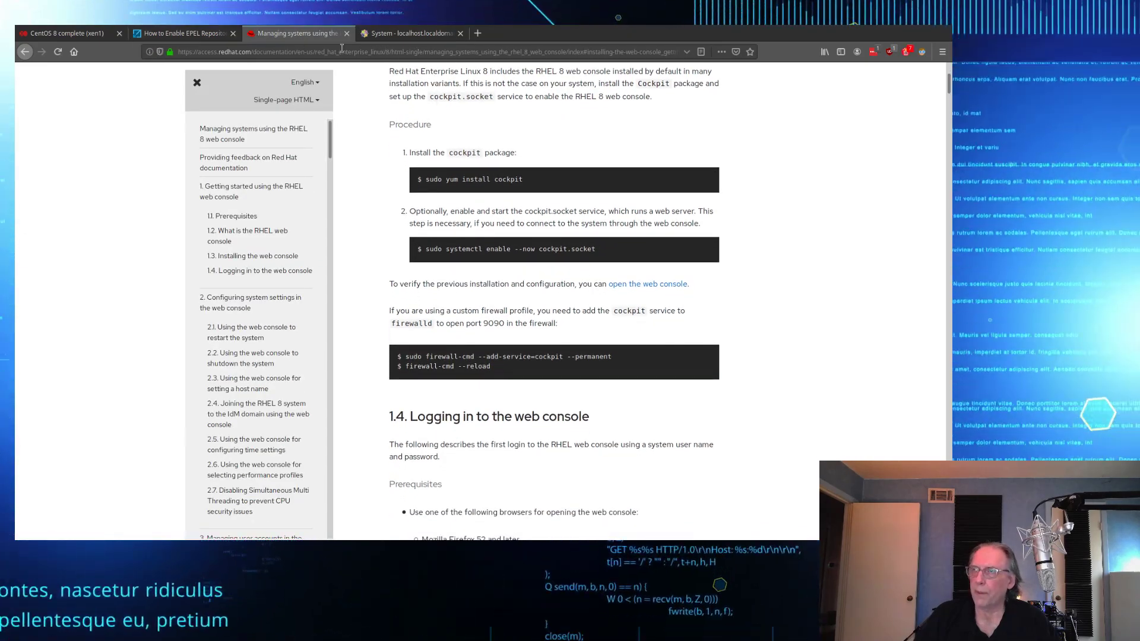
# Step: Return to the CentOS 8 complete console, extend the service name to cockpit.socket and run the enable command
pyautogui.click(70, 38)
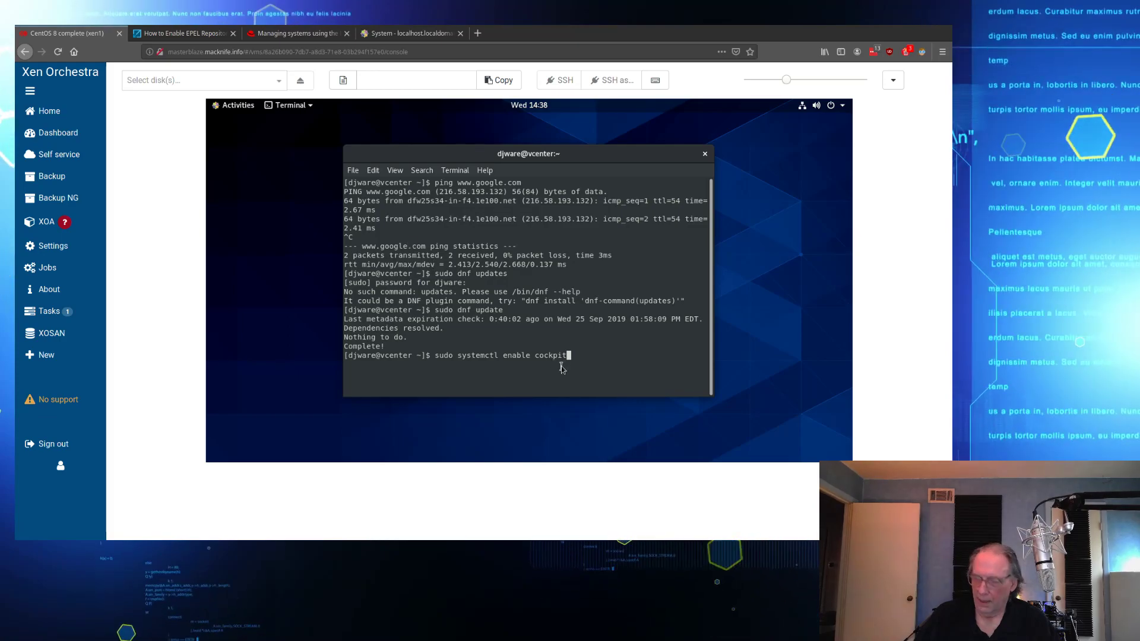
pyautogui.write('.socket')
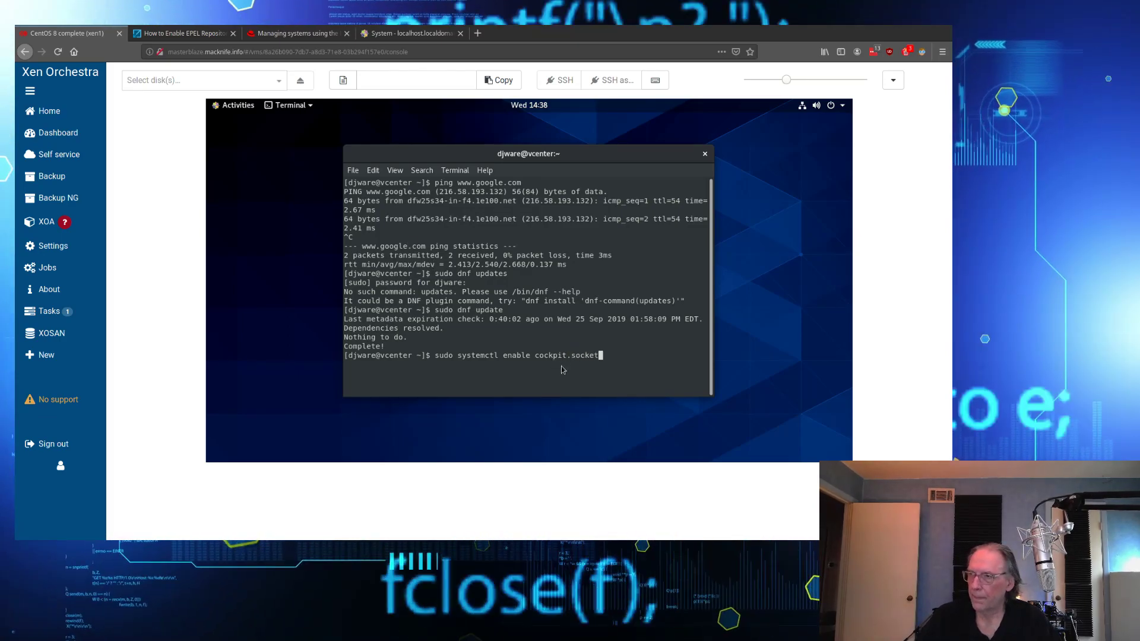
pyautogui.press('Return')
# Step: Start the Cockpit web console socket with sudo systemctl start cockpit.socket
pyautogui.write('su')
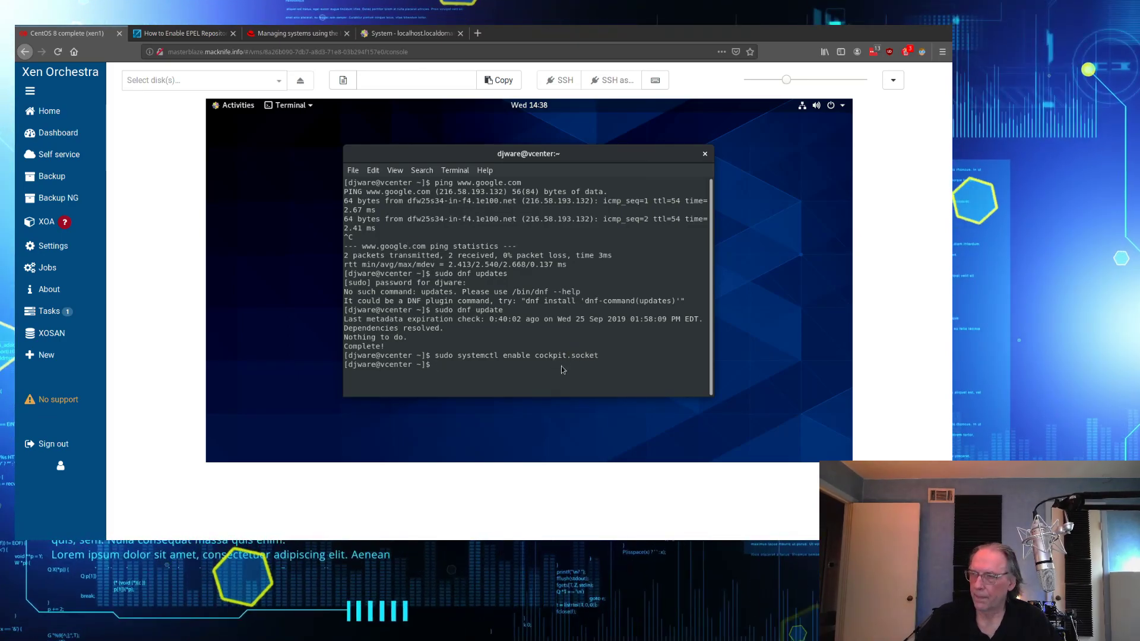
pyautogui.write('do systemct')
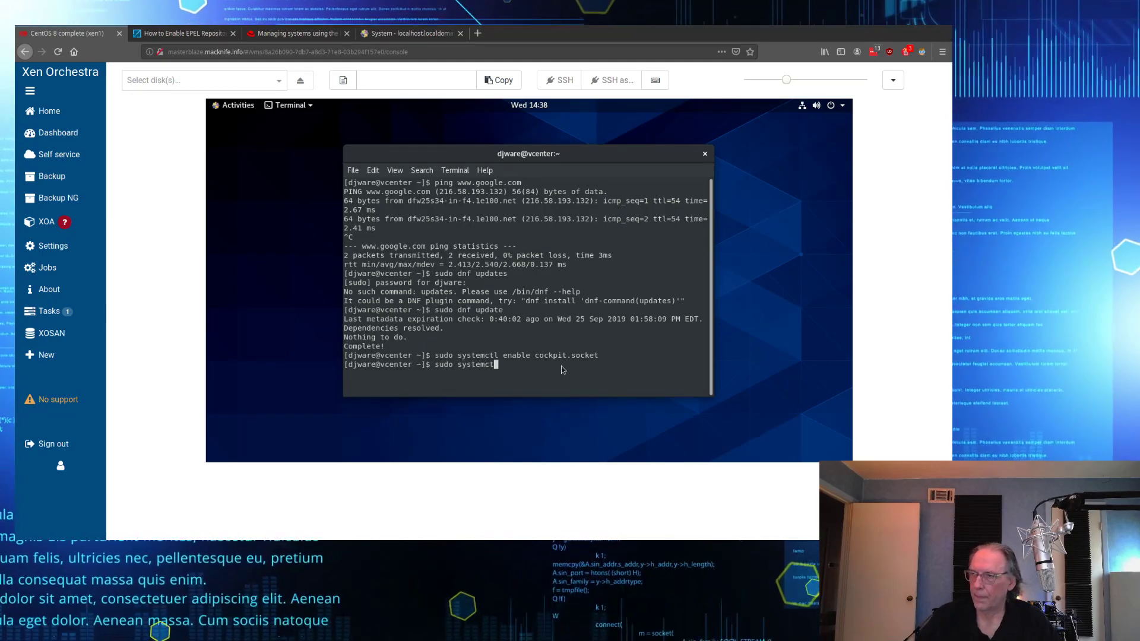
pyautogui.write('l start ')
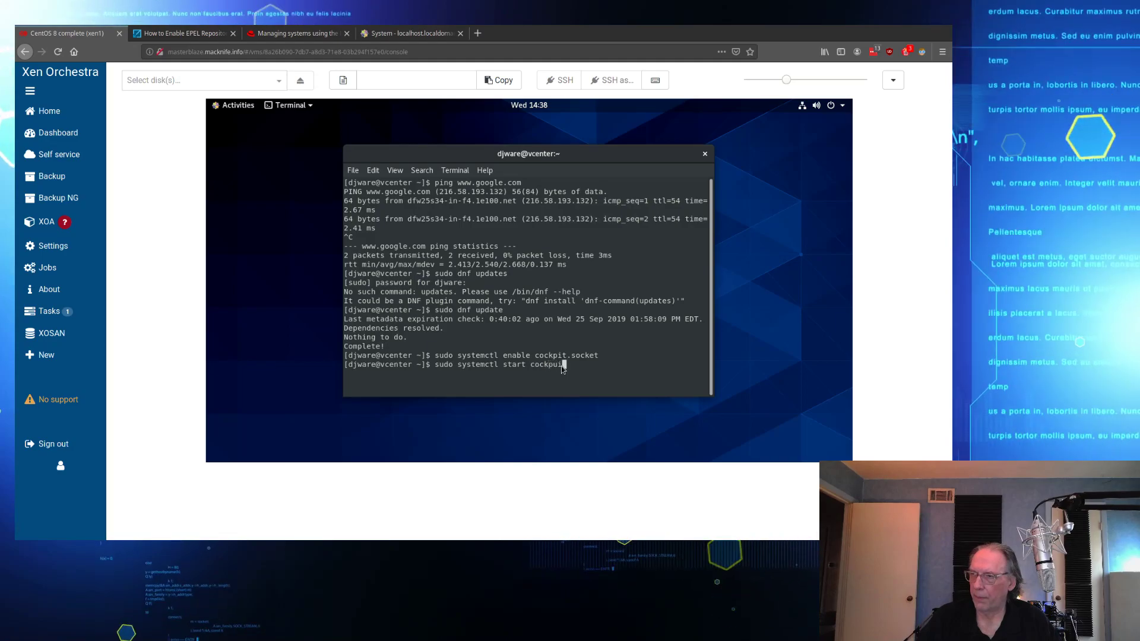
pyautogui.write('cockpi')
pyautogui.press('BackSpace')
pyautogui.press('BackSpace')
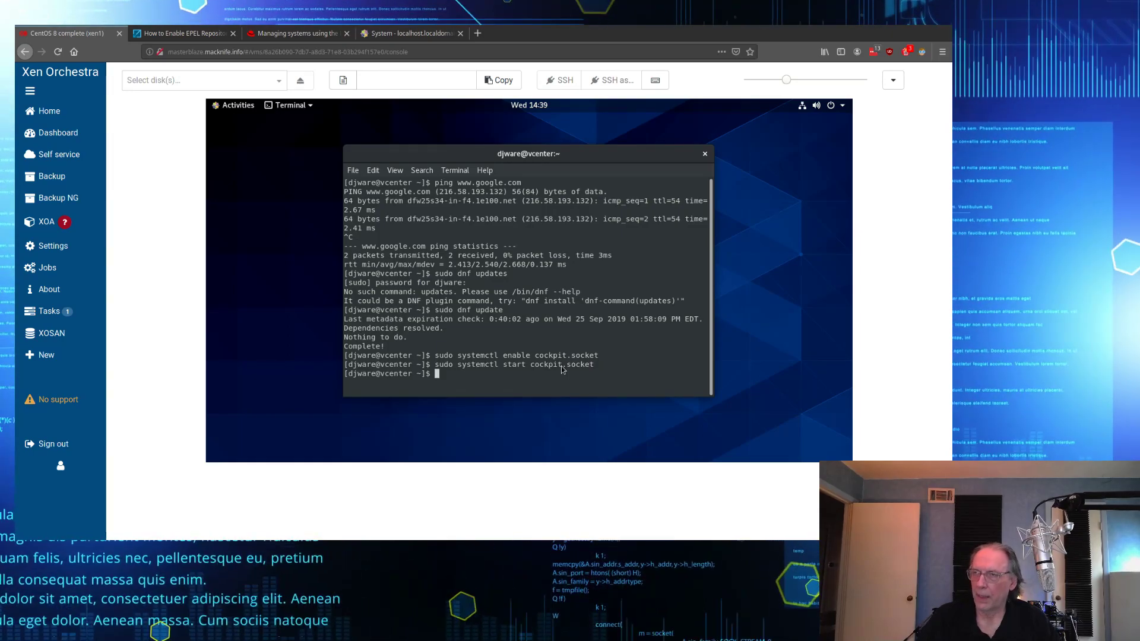
pyautogui.click(236, 106)
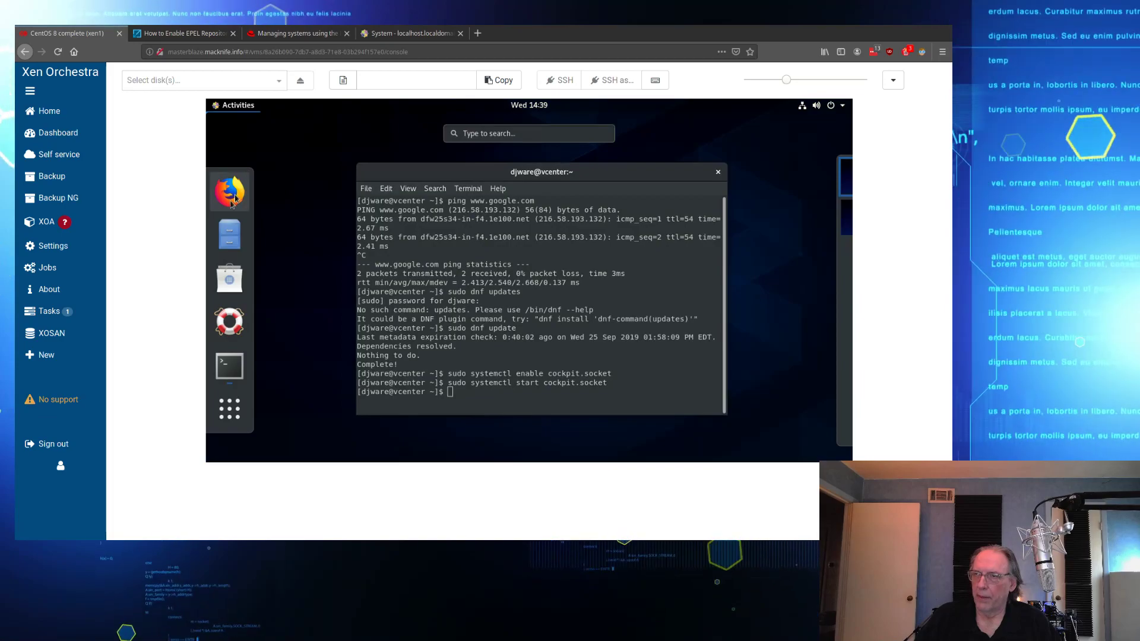
pyautogui.click(232, 199)
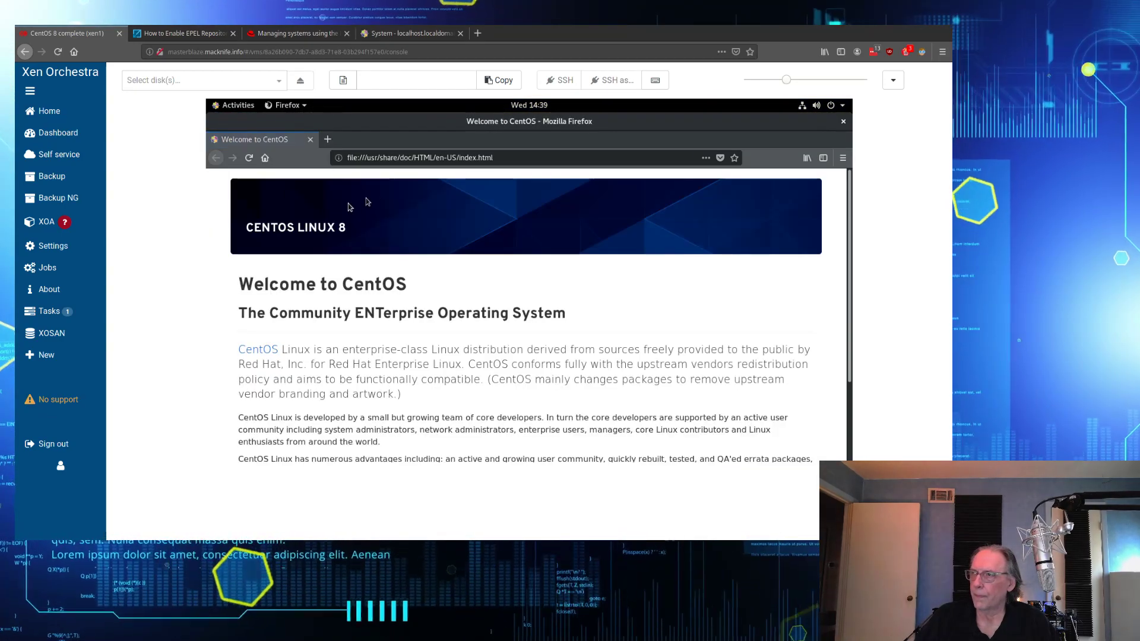
pyautogui.click(513, 159)
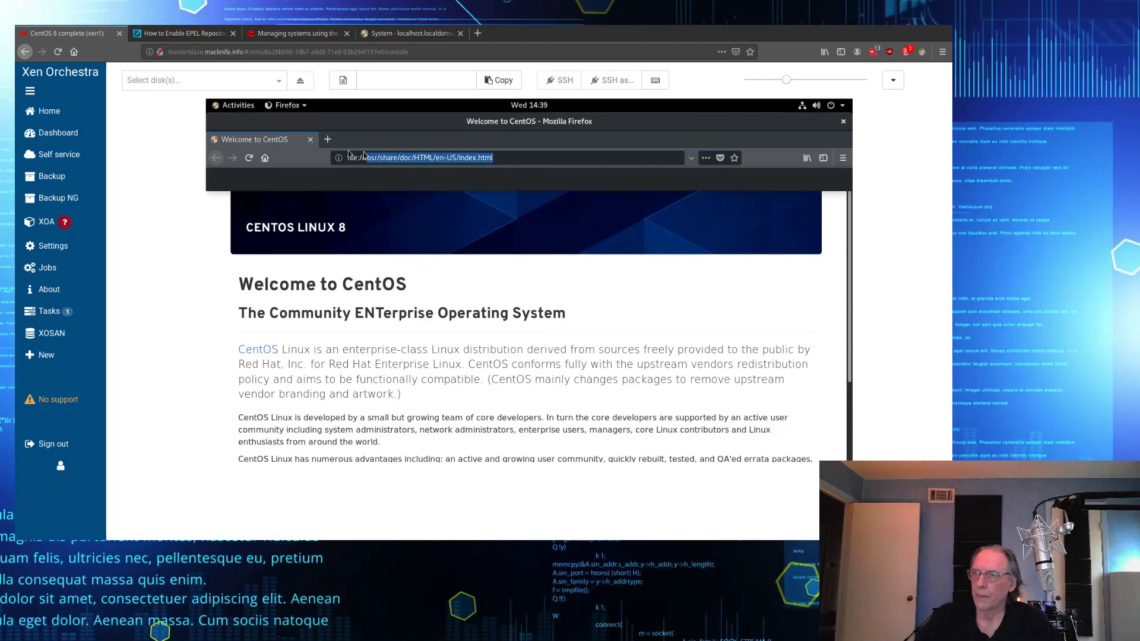
pyautogui.write('ht')
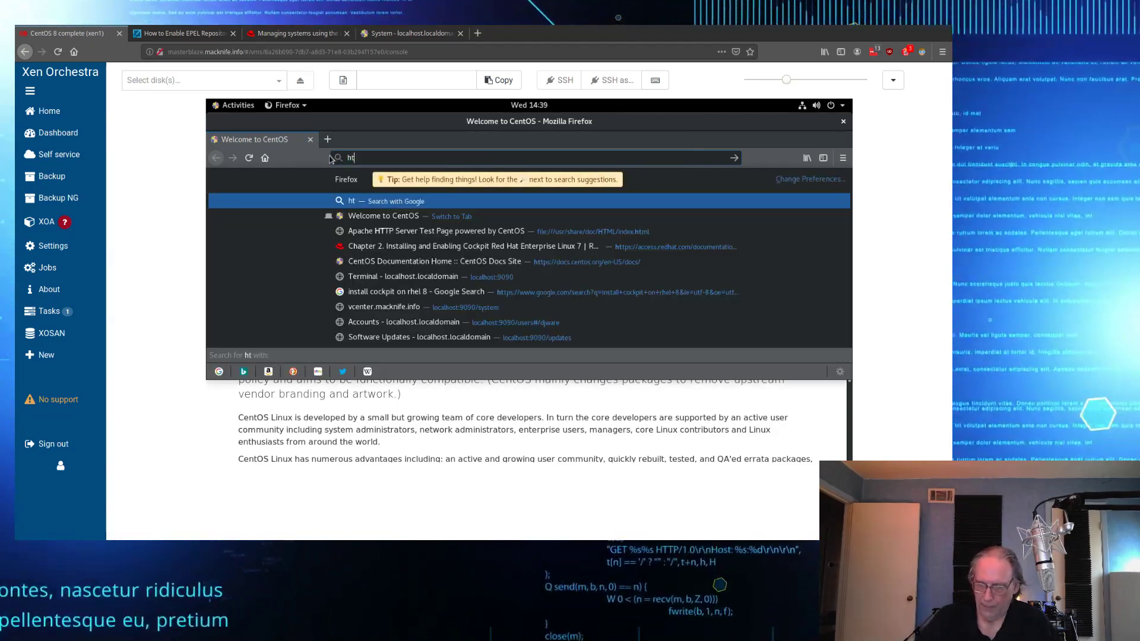
pyautogui.write('tp://loc')
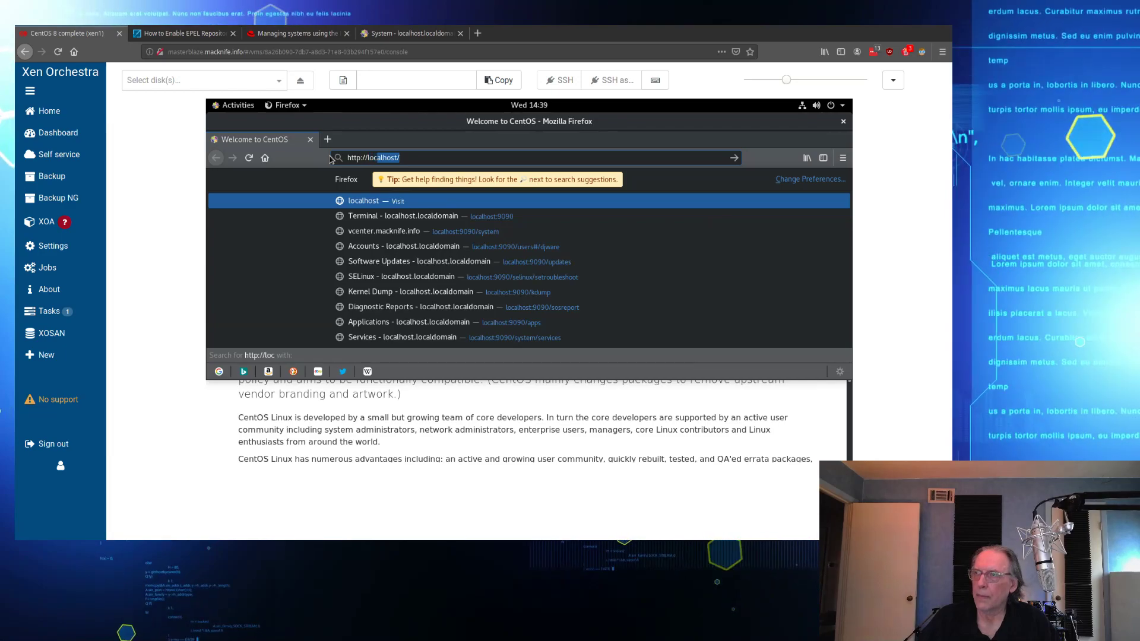
pyautogui.write('alhost:9090')
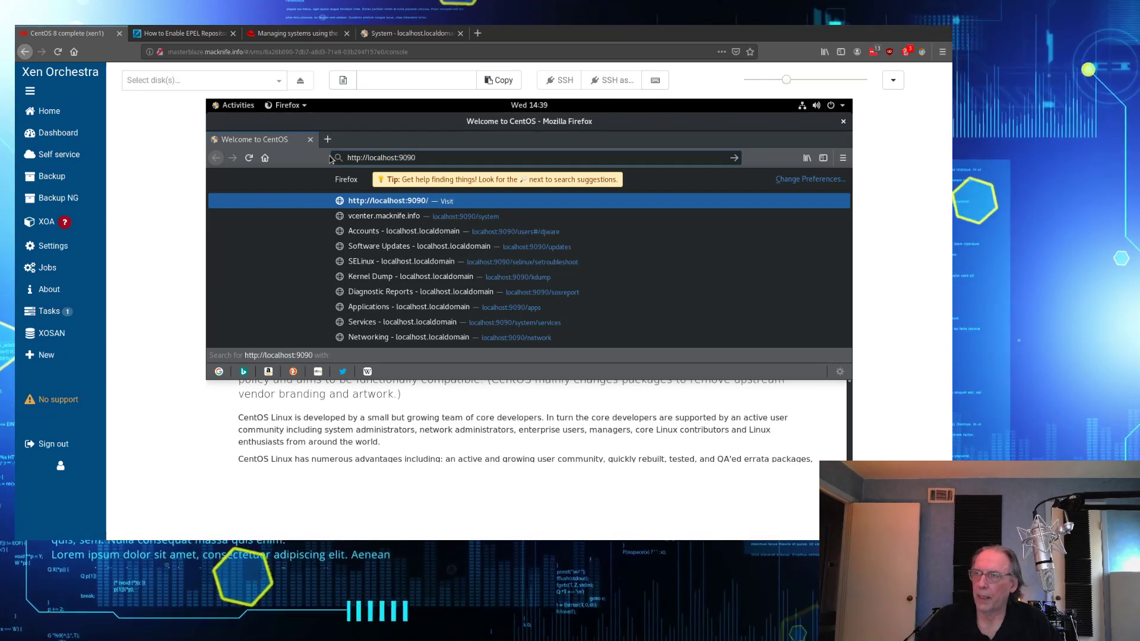
pyautogui.press('Return')
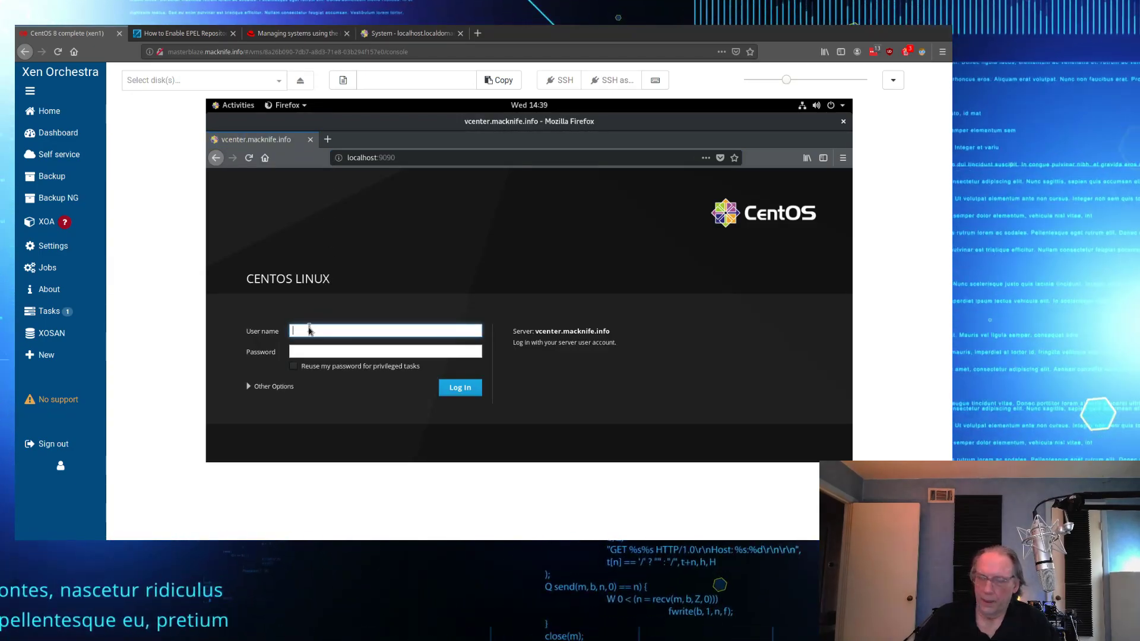
# Step: Sign in to the Cockpit web console with the account's user name and password, allowing the password to be reused for privileged tasks
pyautogui.write('djwar')
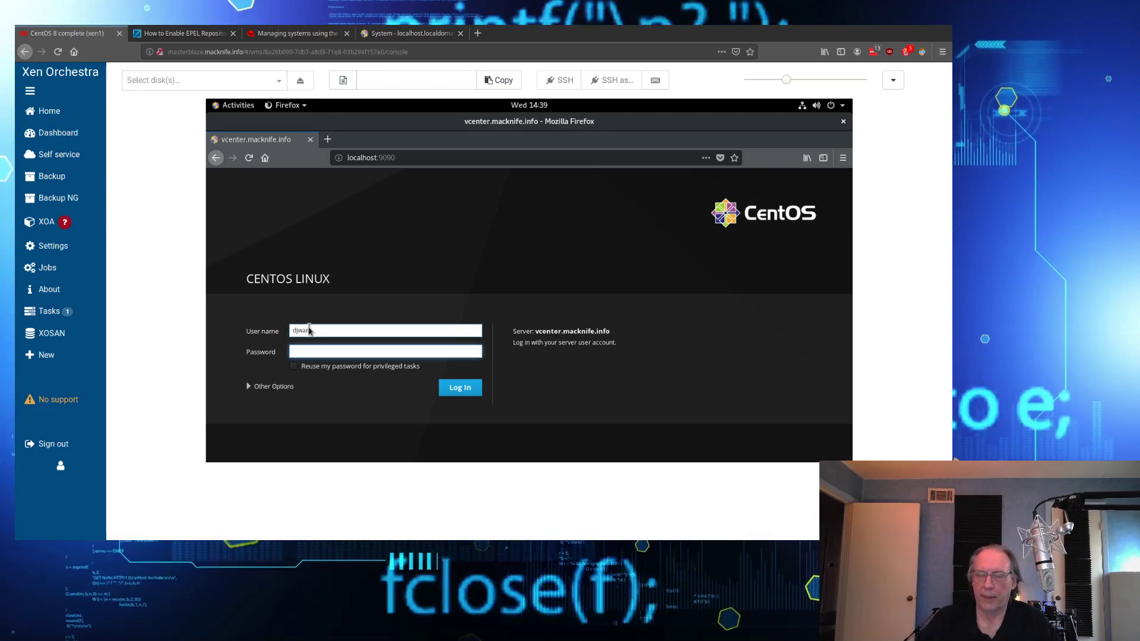
pyautogui.write('••••')
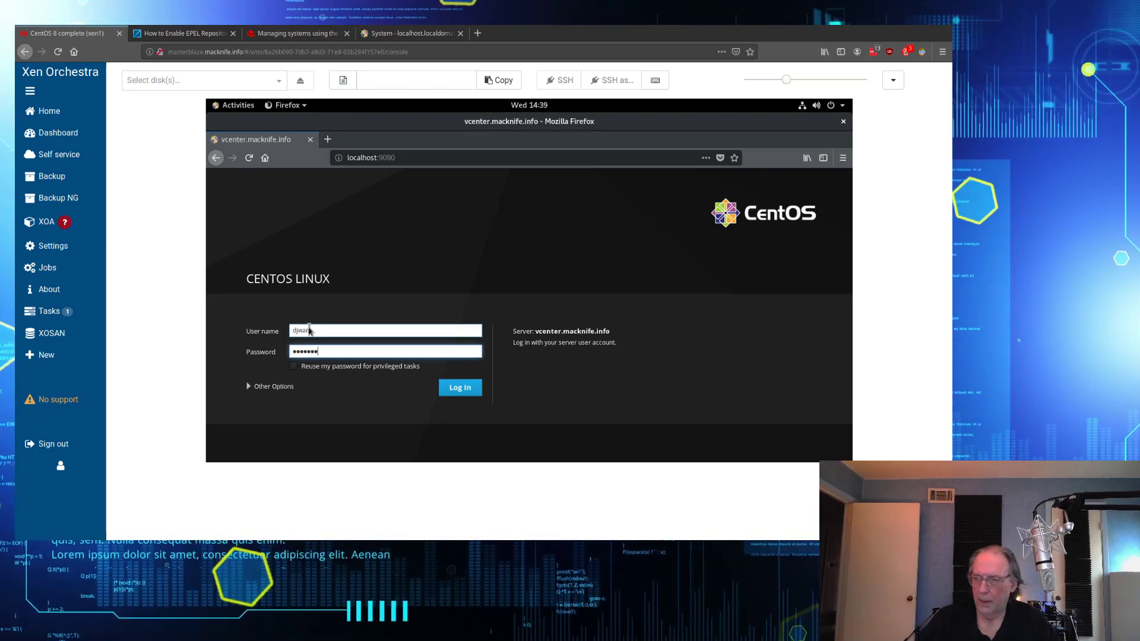
pyautogui.hotkey('ctrl', 'a')
pyautogui.press('BackSpace')
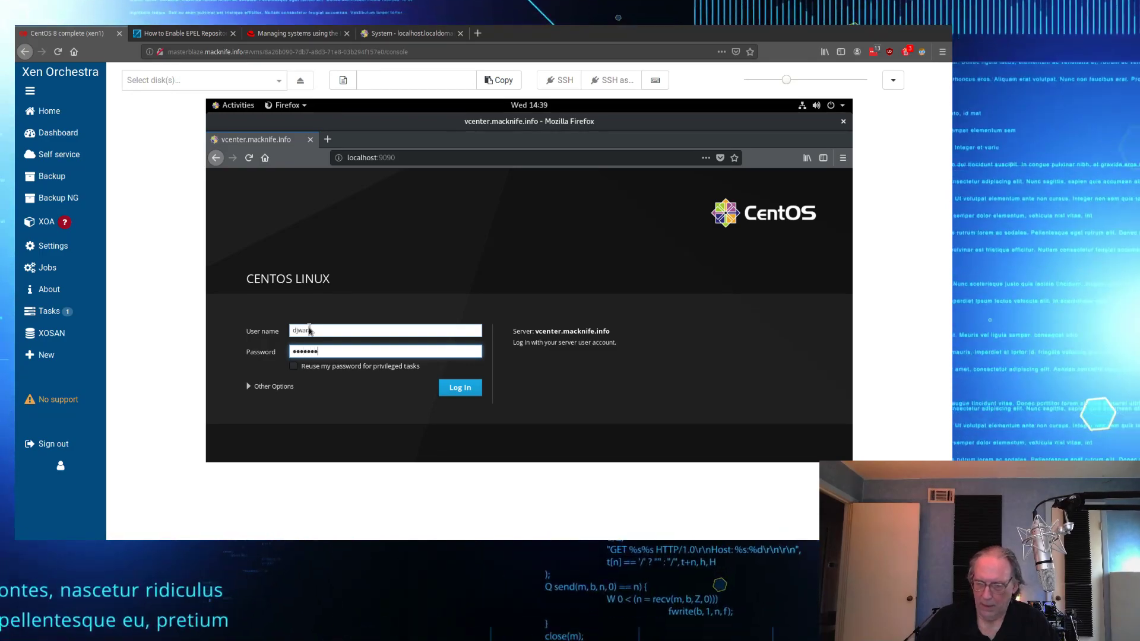
pyautogui.click(293, 367)
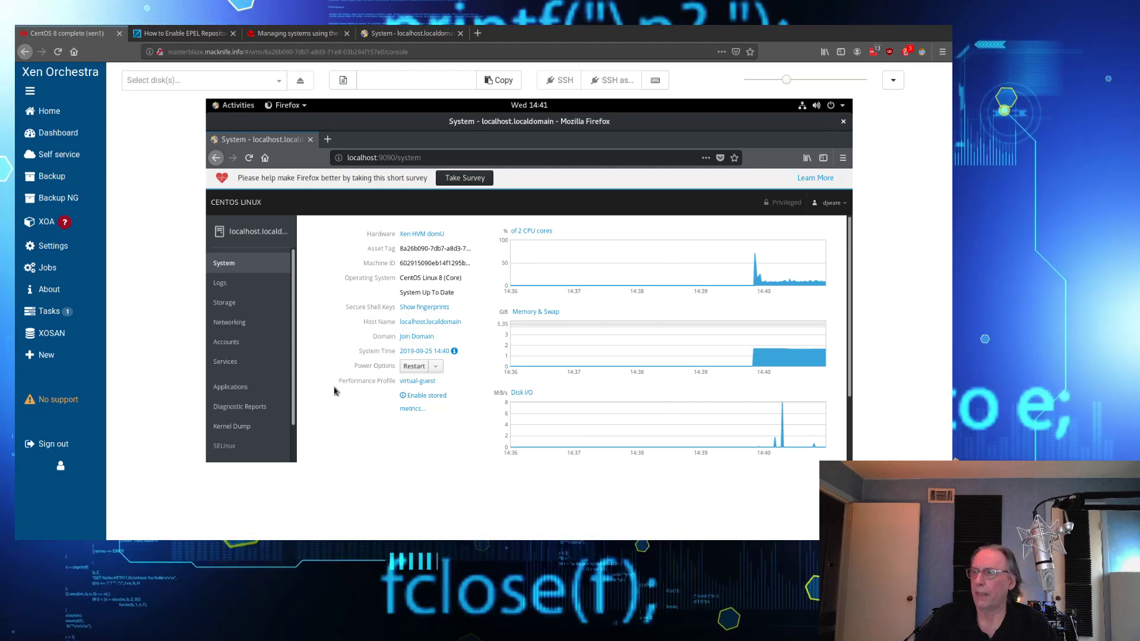
# Step: Examine the power options and the CPU, memory, disk and network graphs in the system overview
pyautogui.click(435, 367)
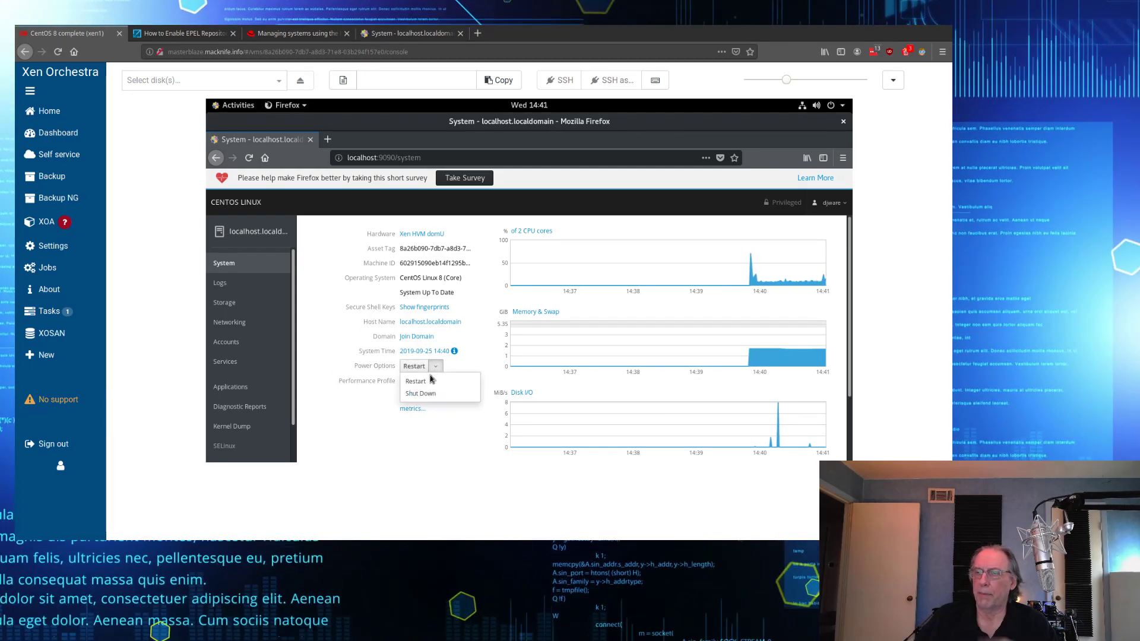
pyautogui.click(323, 336)
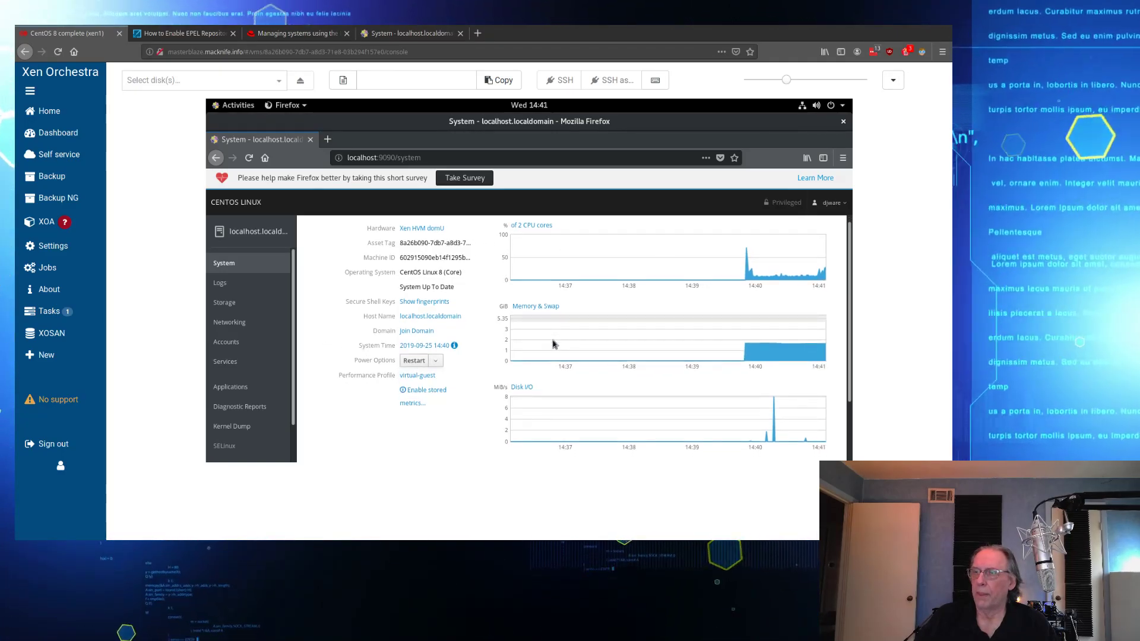
pyautogui.scroll(-3, 563, 376)
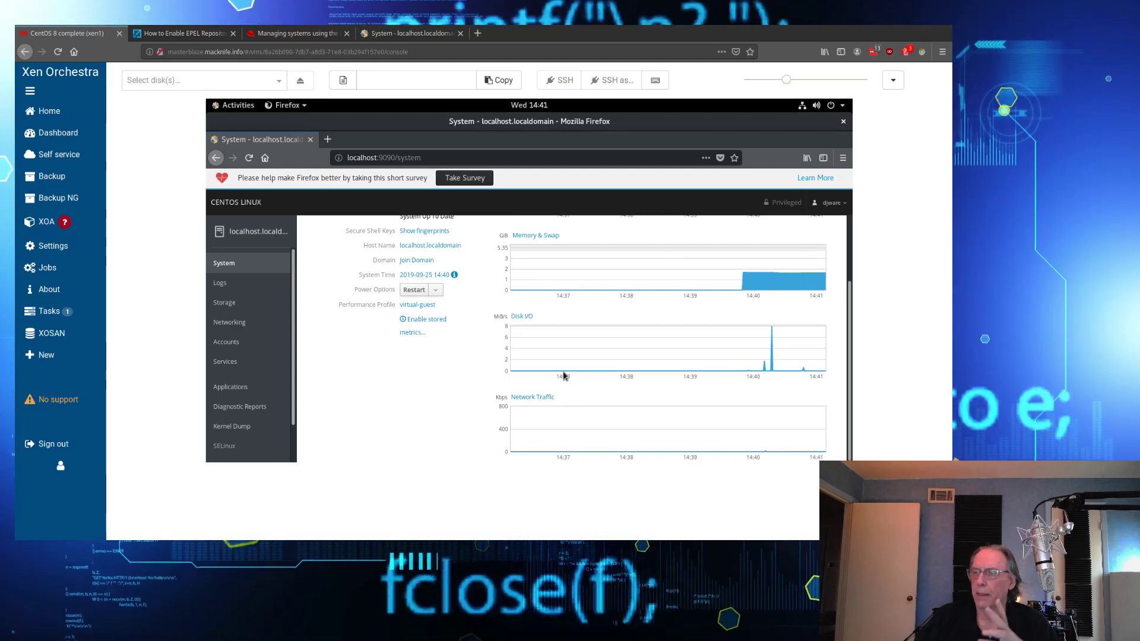
pyautogui.scroll(3, 497, 397)
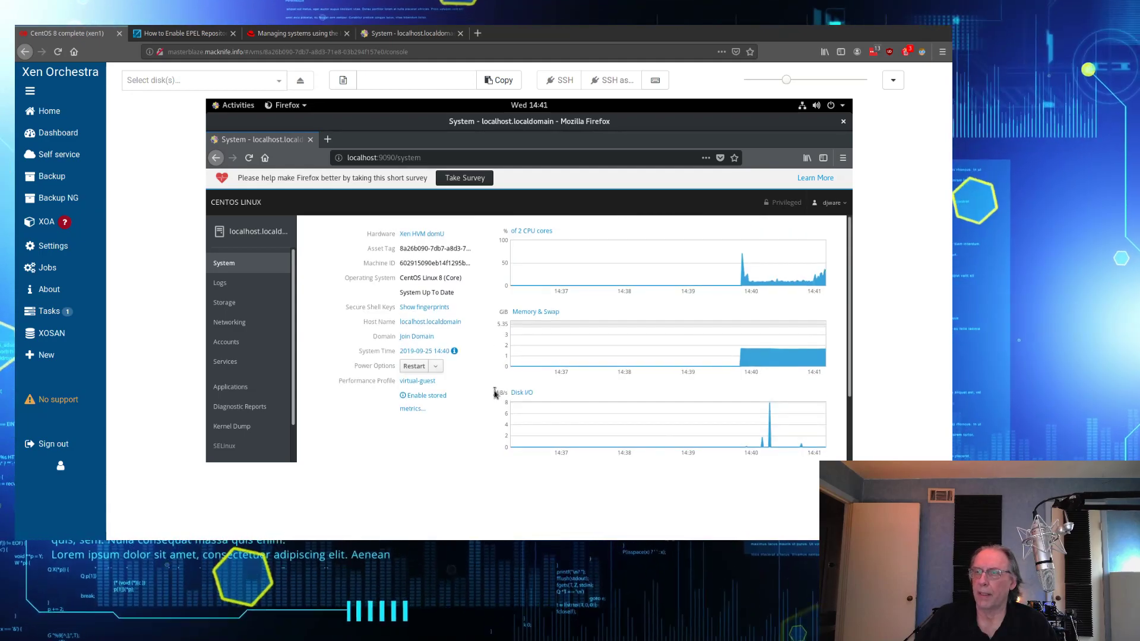
# Step: View the machine's SSH key fingerprints and close the list
pyautogui.click(423, 310)
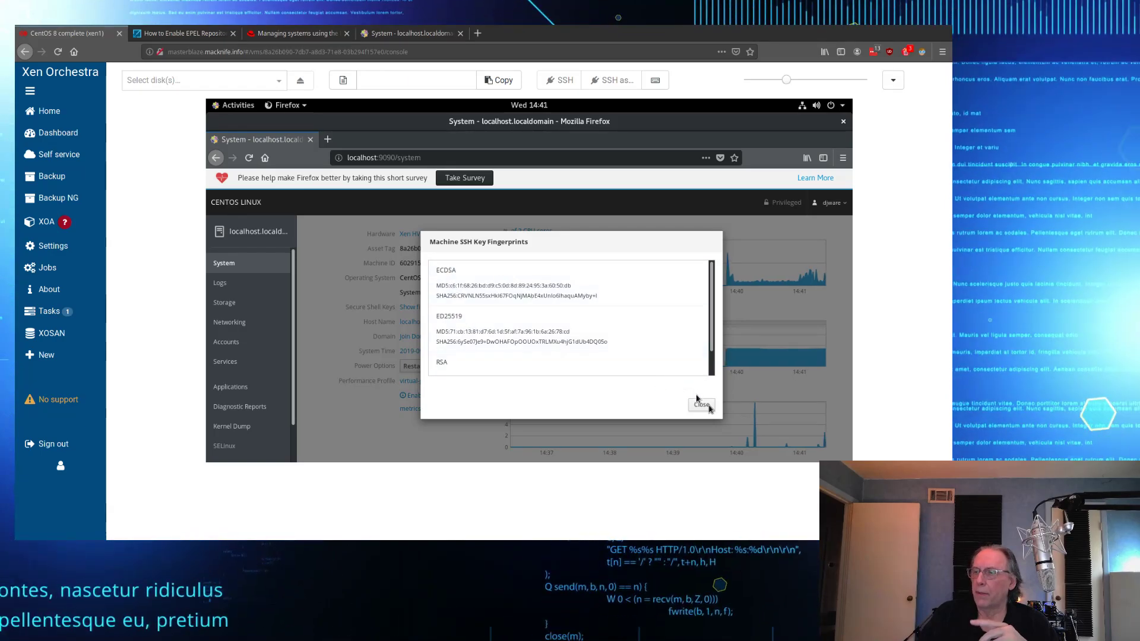
pyautogui.scroll(-2, 681, 368)
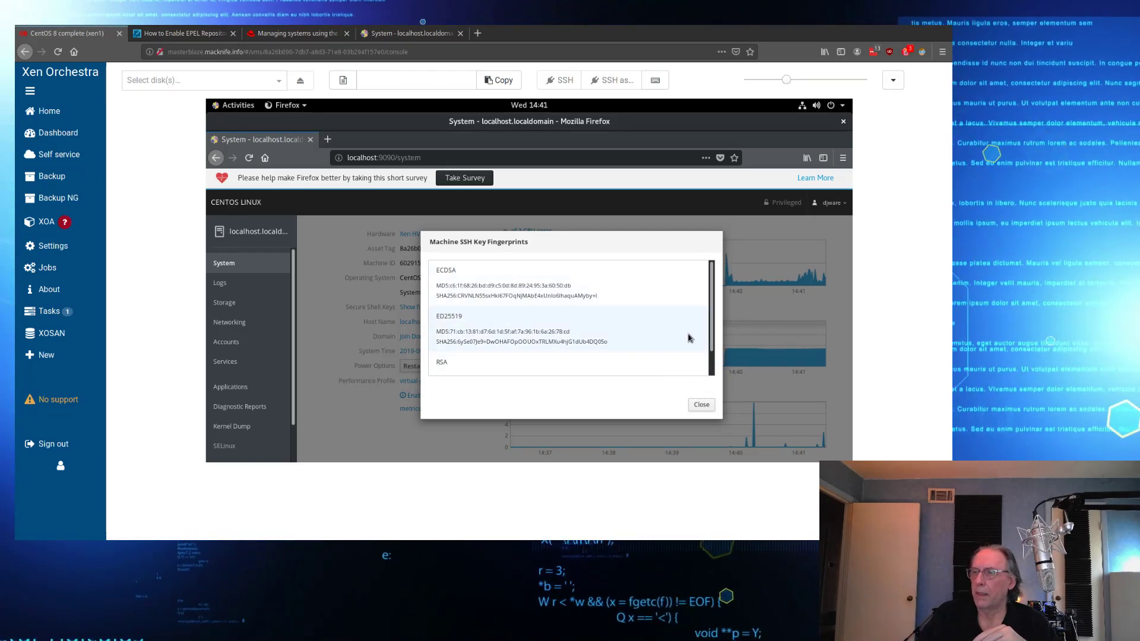
pyautogui.click(701, 406)
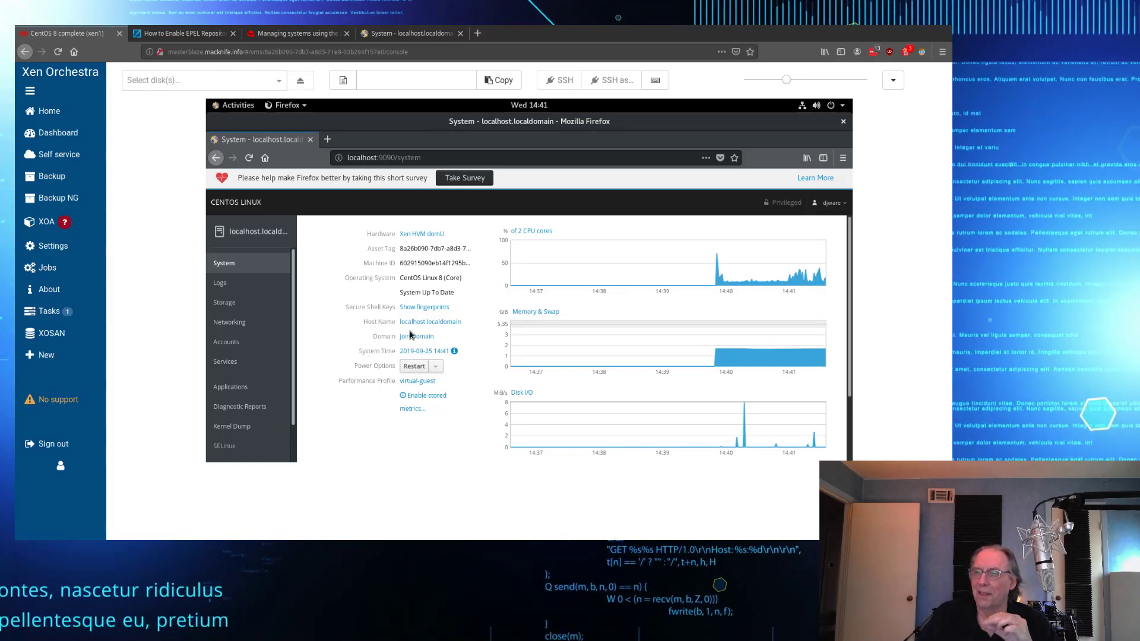
# Step: Install the cockpit-pcp package for stored metrics and turn on Store metrics for the system
pyautogui.click(414, 409)
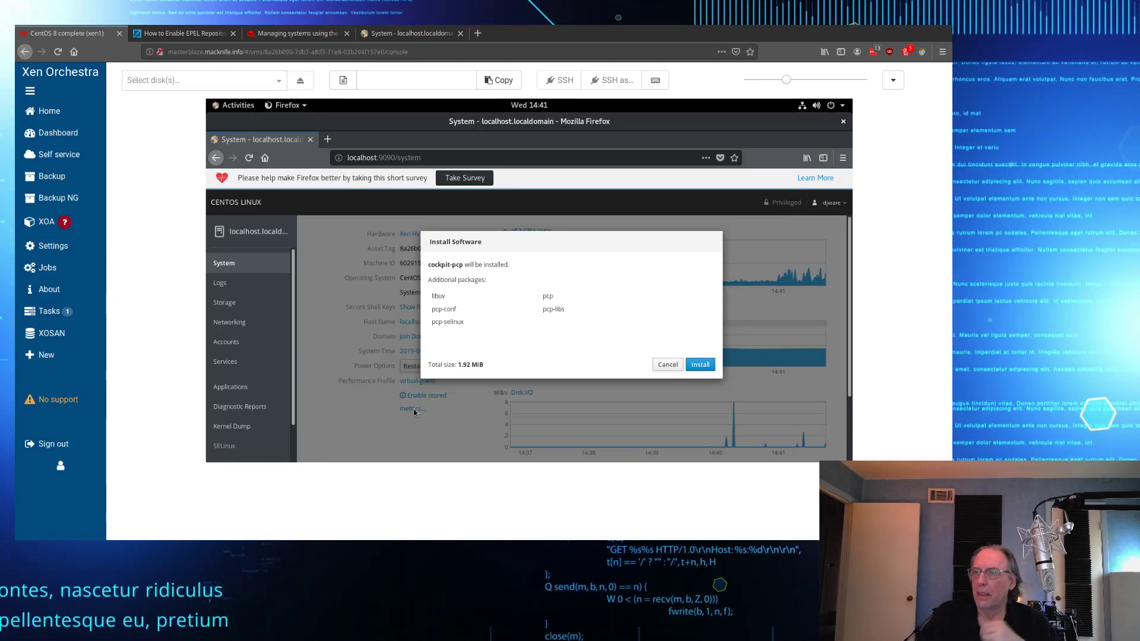
pyautogui.click(700, 366)
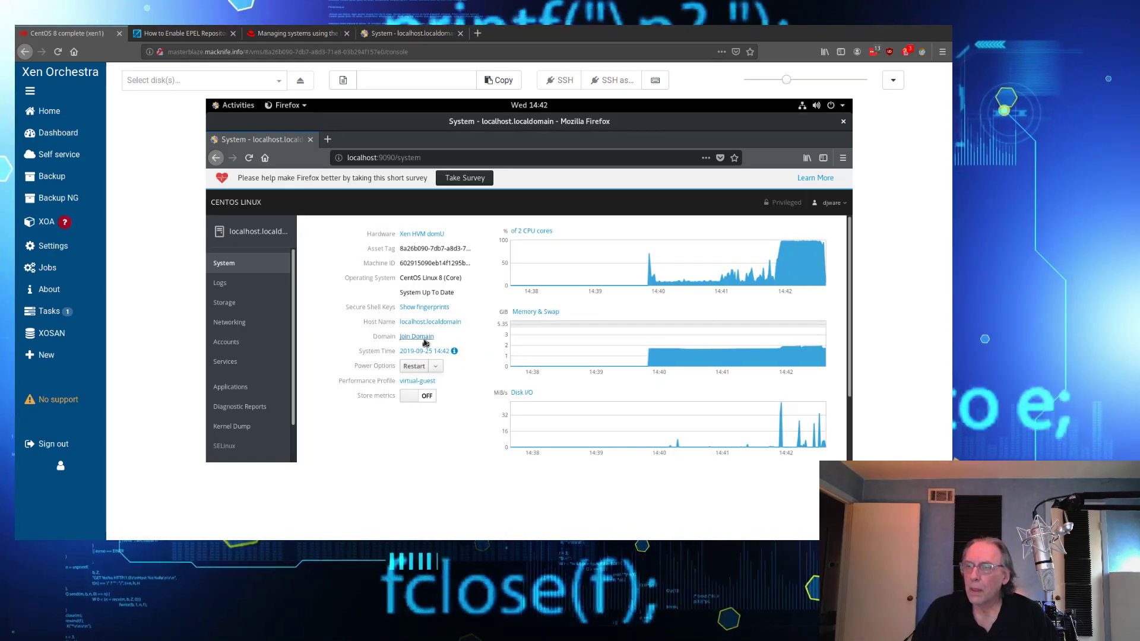
pyautogui.click(408, 400)
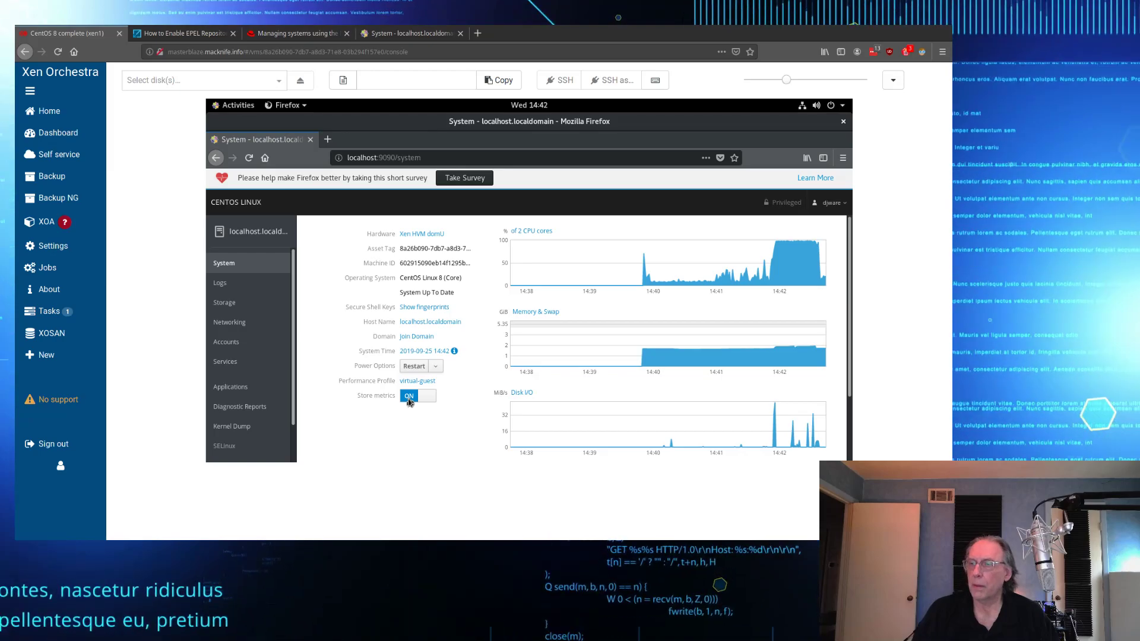
pyautogui.scroll(-3, 475, 407)
pyautogui.scroll(3, 475, 407)
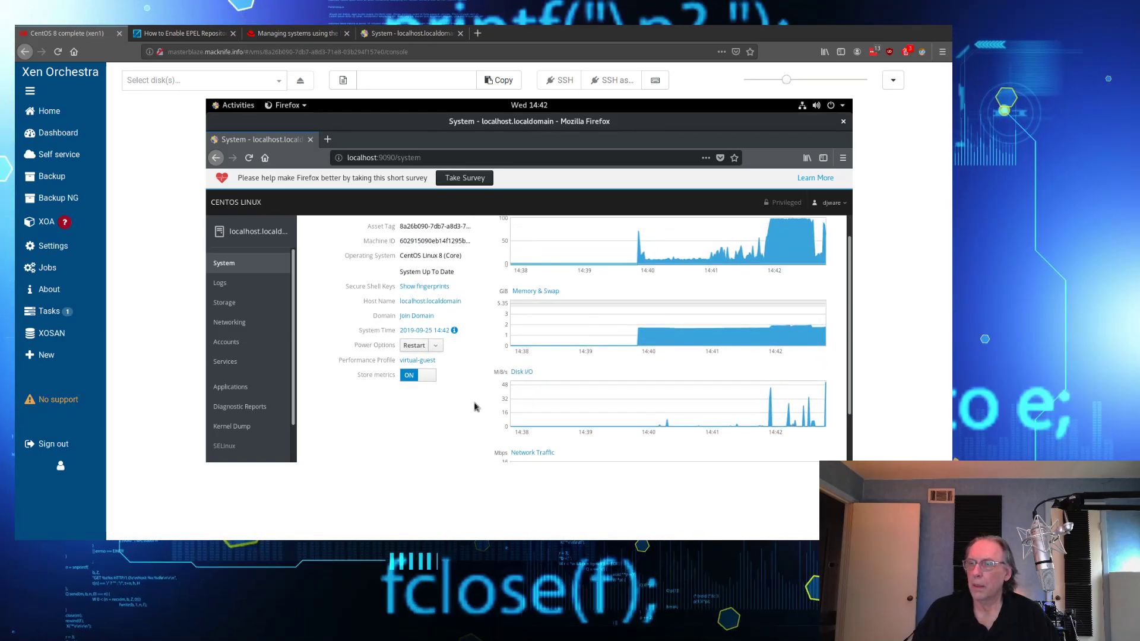
pyautogui.click(817, 179)
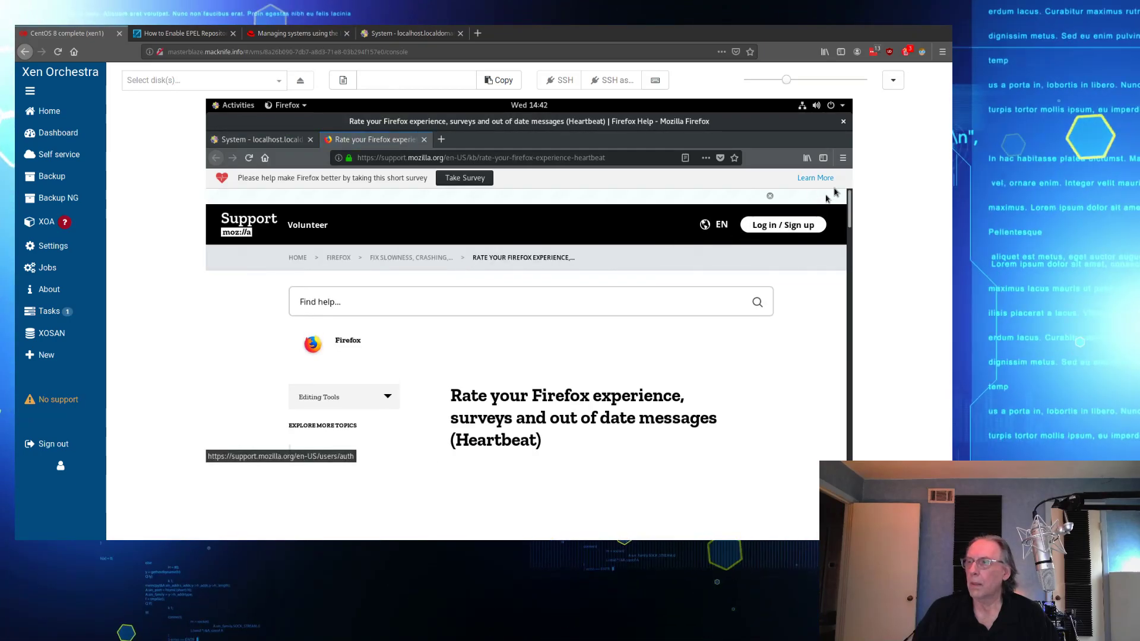
pyautogui.click(815, 178)
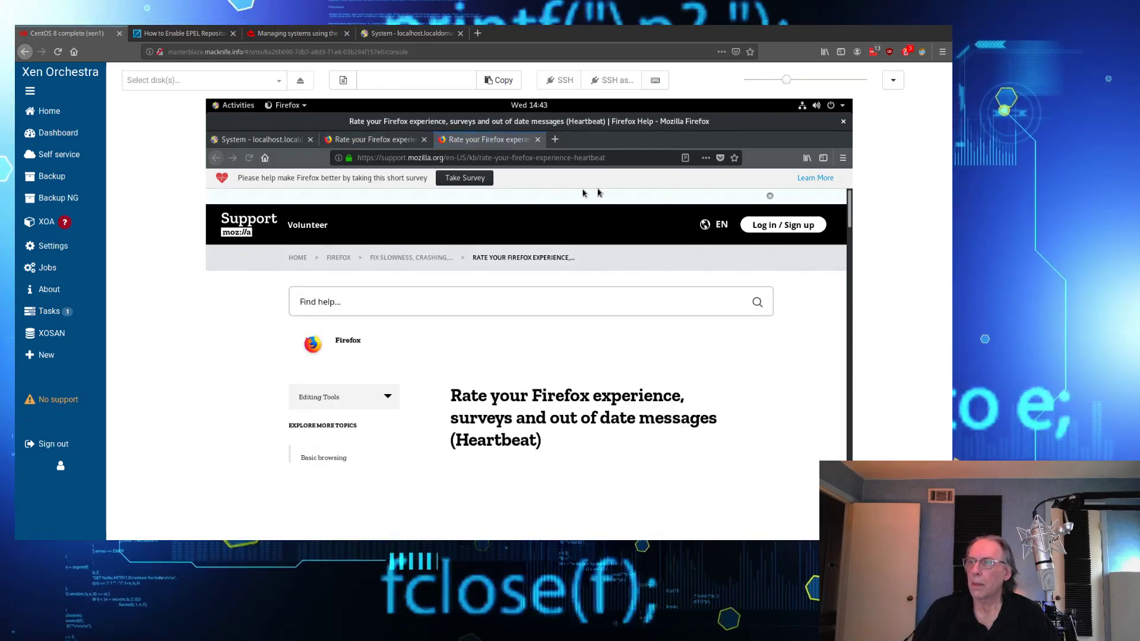
pyautogui.click(424, 140)
pyautogui.click(424, 140)
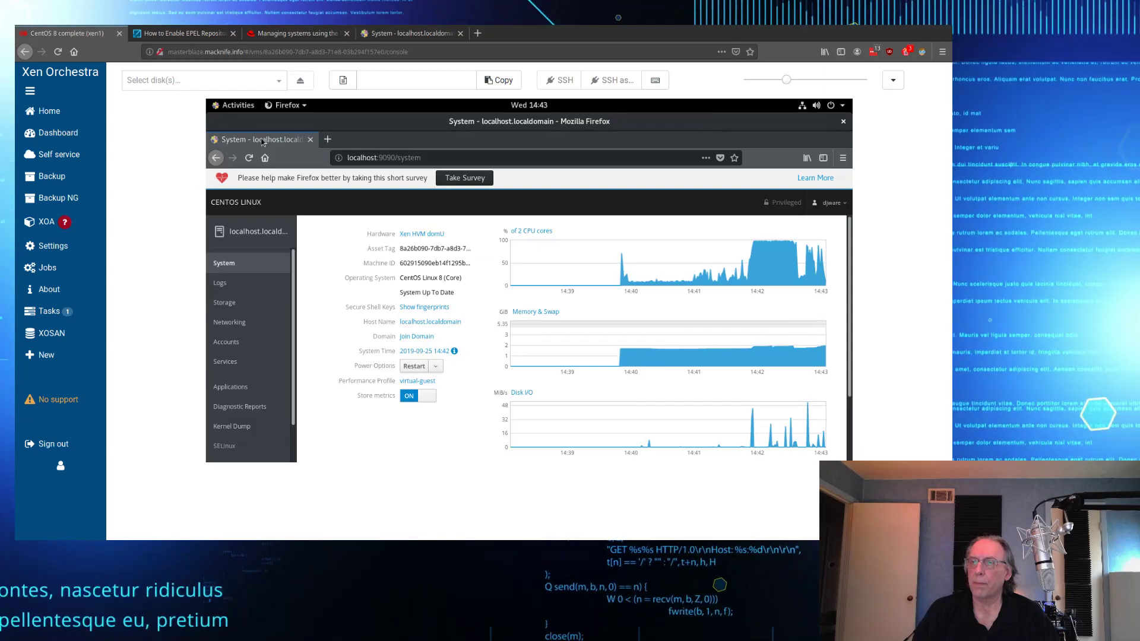
# Step: Review the system logs and the time ranges available for filtering them
pyautogui.click(221, 285)
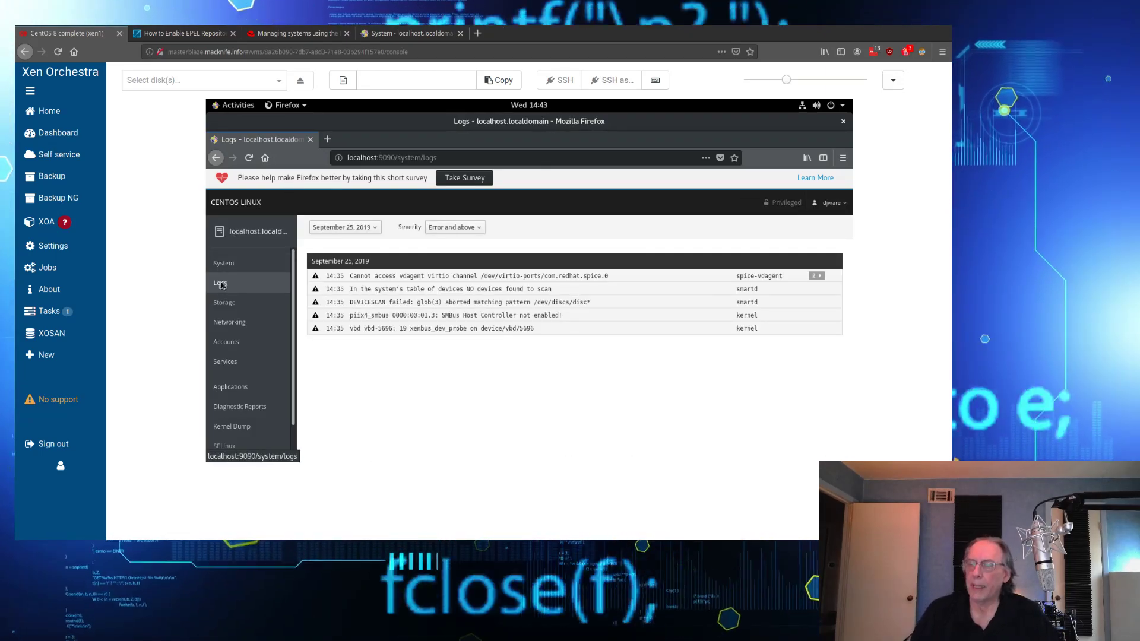
pyautogui.click(353, 230)
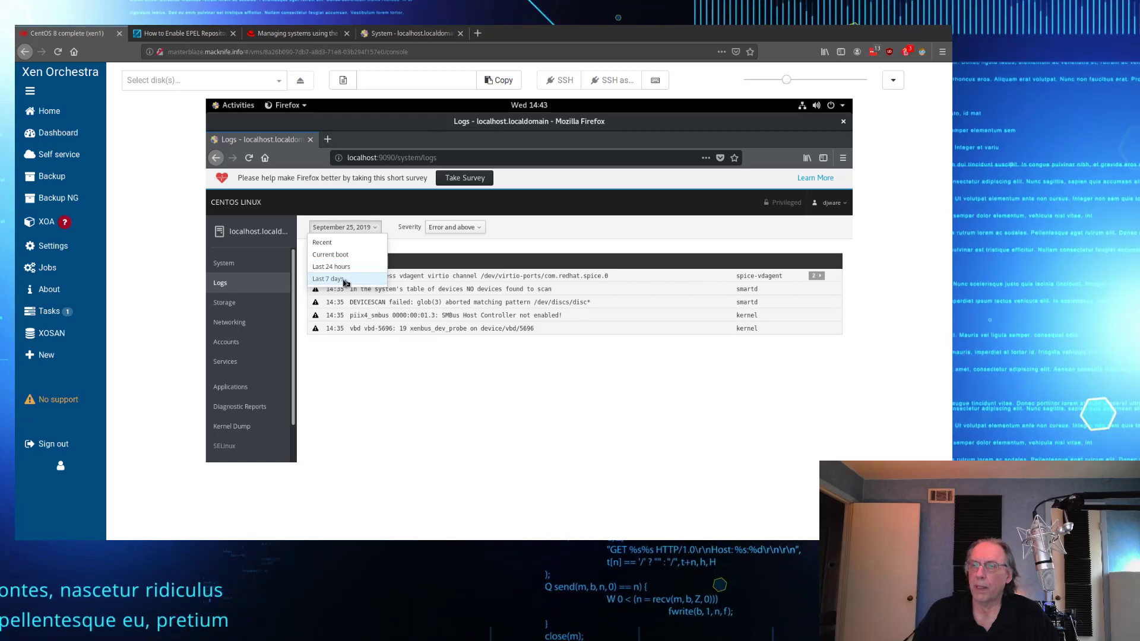
# Step: Review the RAID level and chunk size choices for a new RAID device in the storage overview, then cancel its creation
pyautogui.click(238, 305)
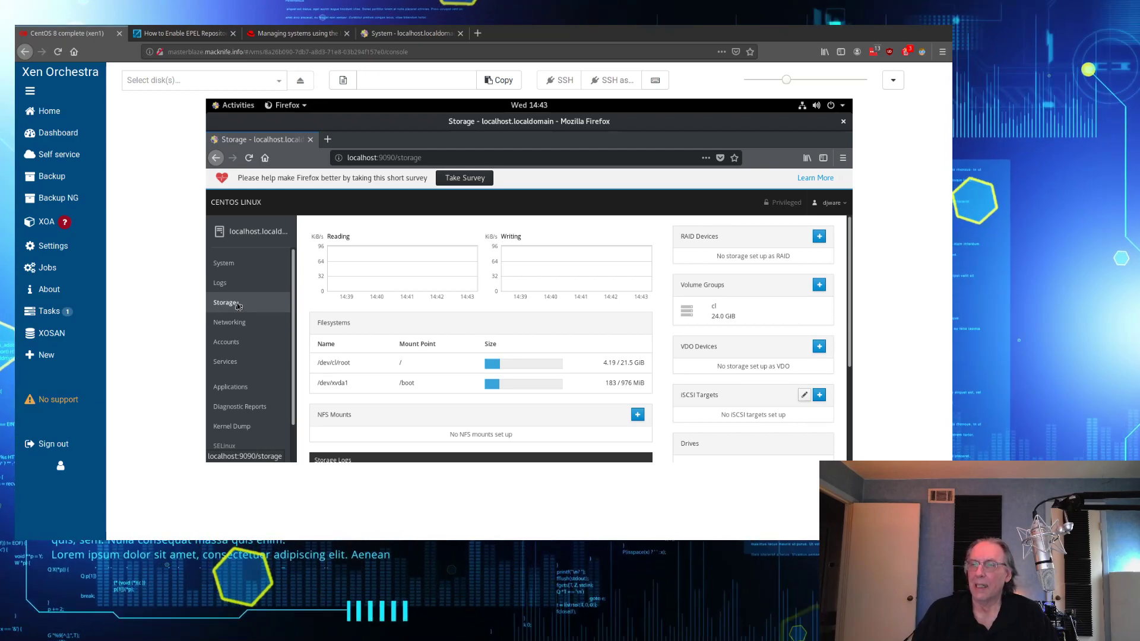
pyautogui.click(818, 240)
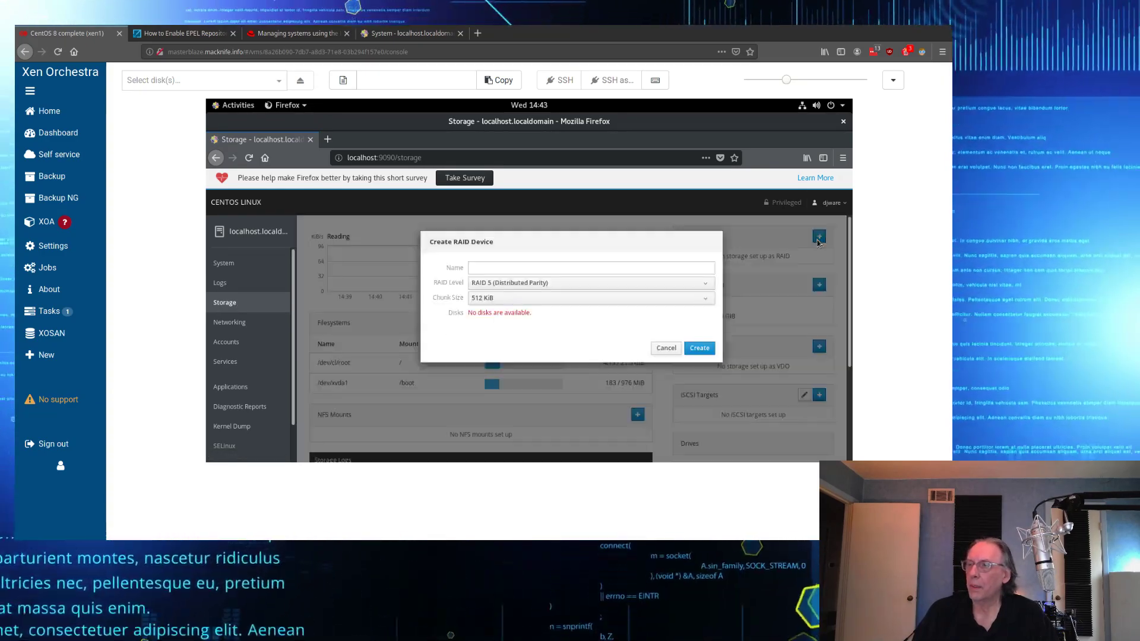
pyautogui.click(547, 284)
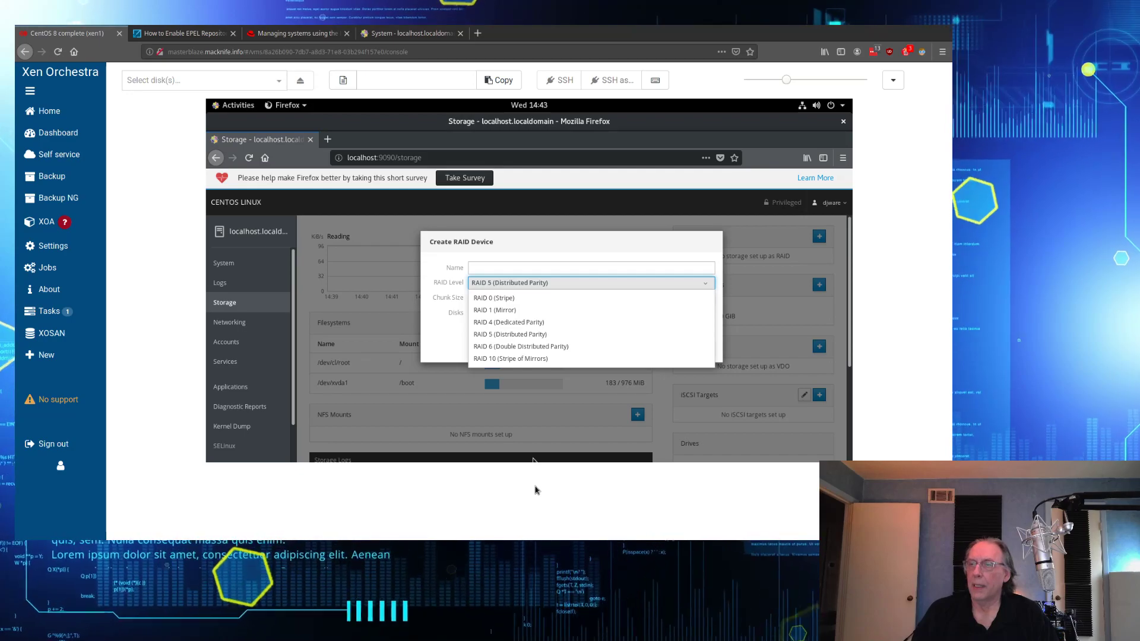
pyautogui.click(435, 340)
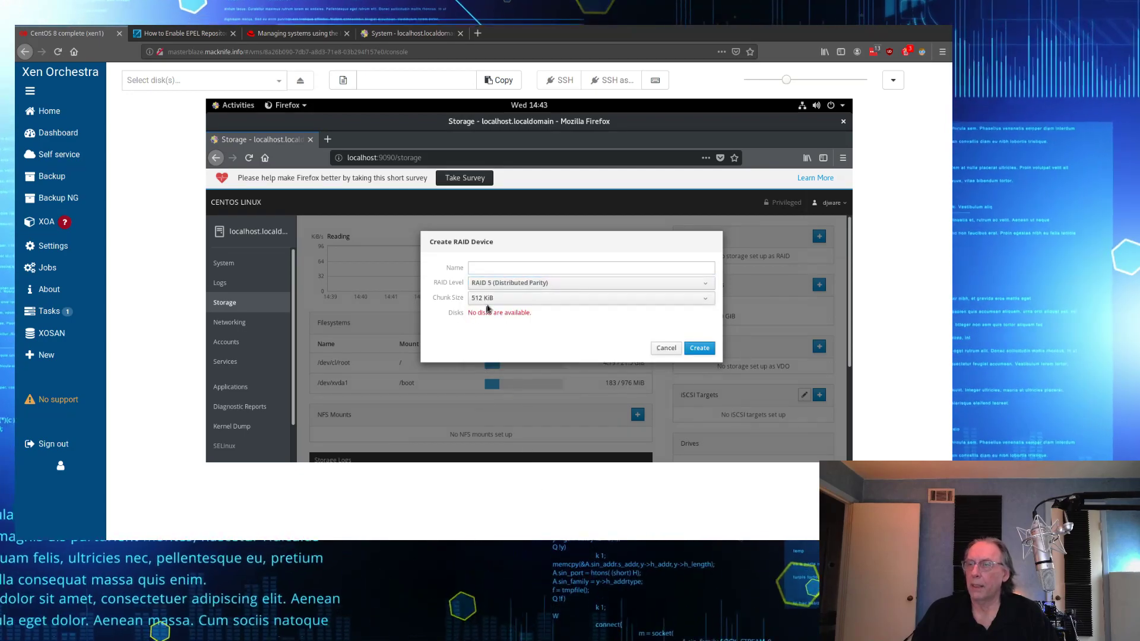
pyautogui.click(513, 298)
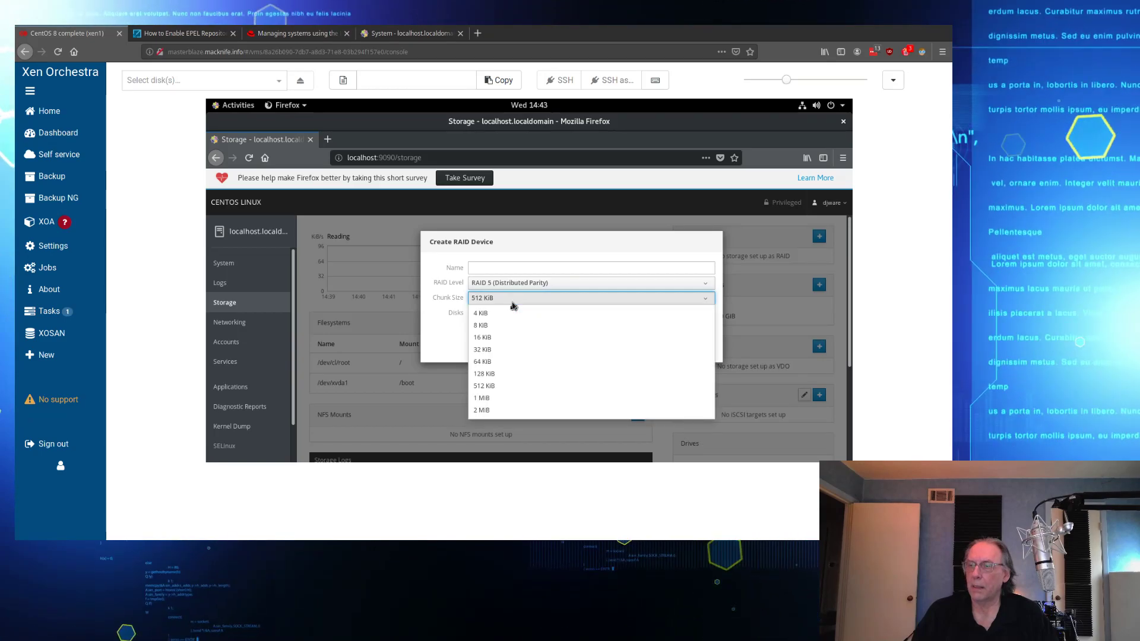
pyautogui.click(512, 303)
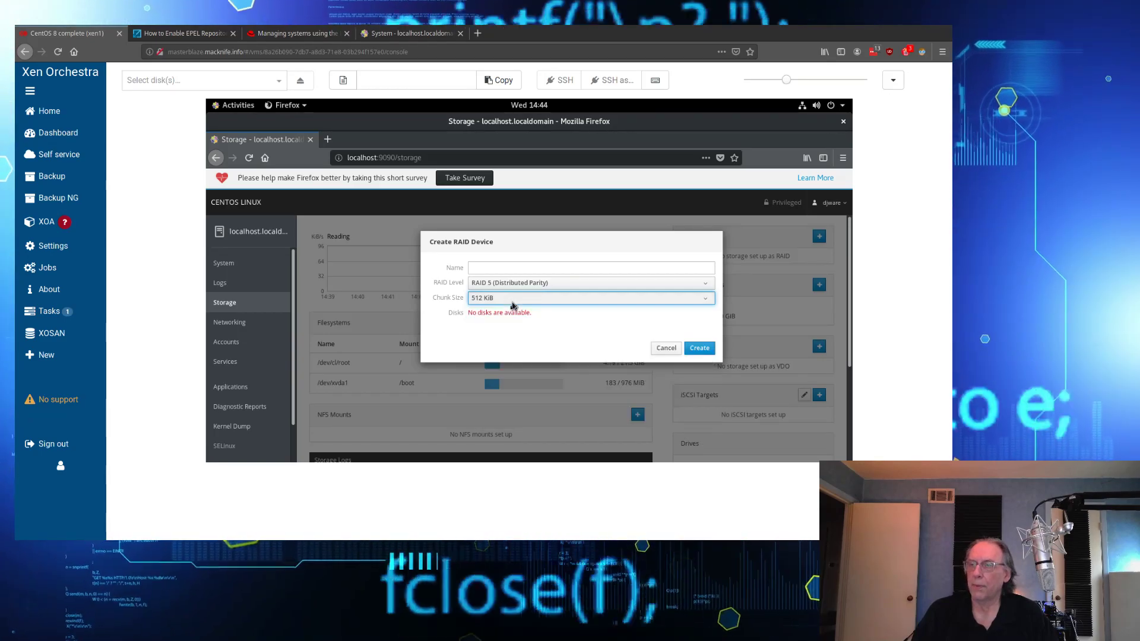
pyautogui.click(661, 350)
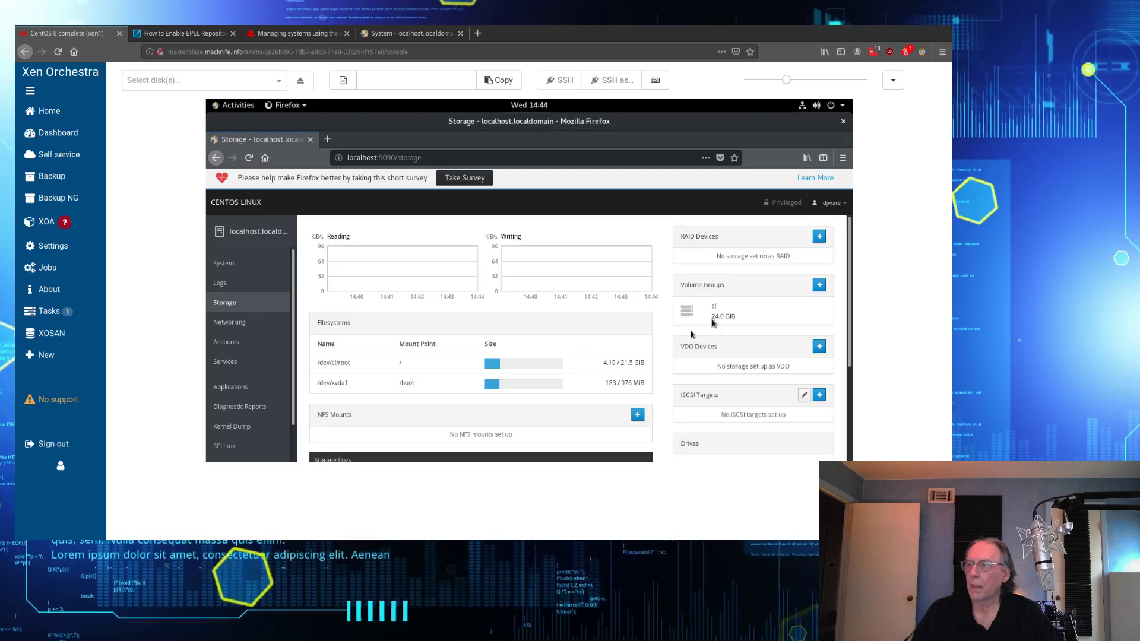
# Step: Inspect the settings offered for creating a volume group and a VDO device, cancelling both dialogs
pyautogui.click(819, 286)
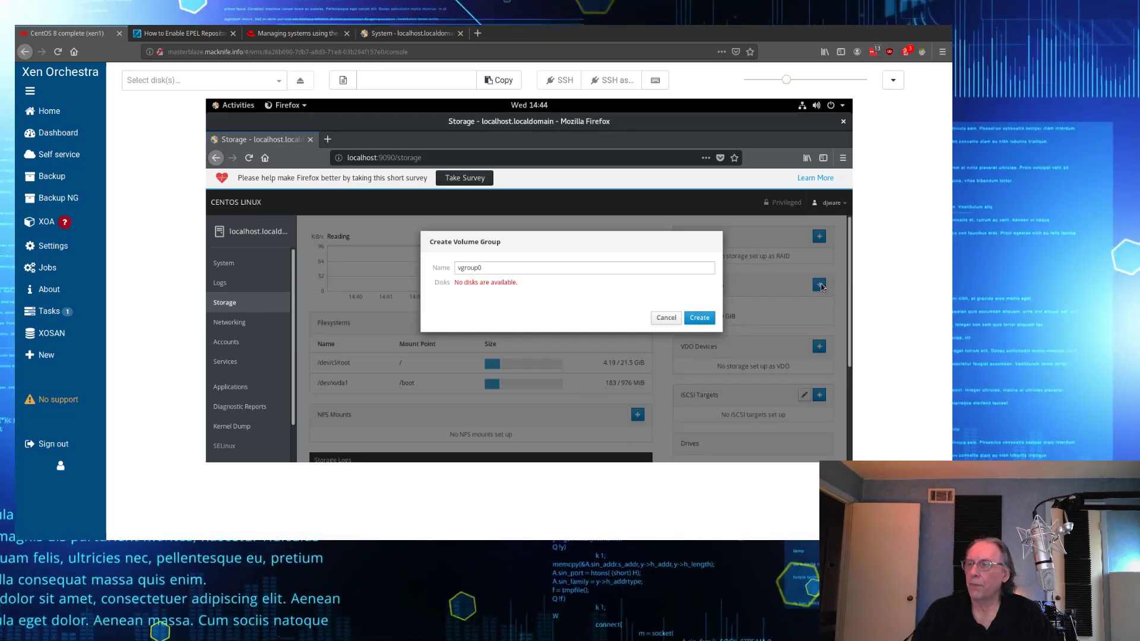
pyautogui.click(666, 318)
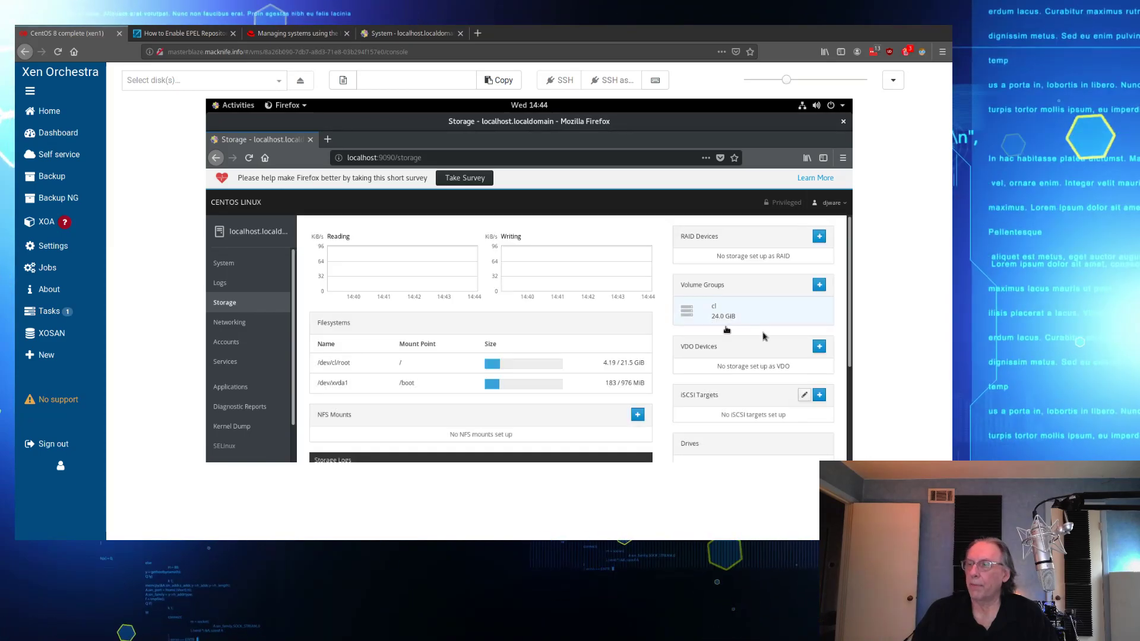
pyautogui.scroll(-1, 783, 339)
pyautogui.scroll(-2, 783, 339)
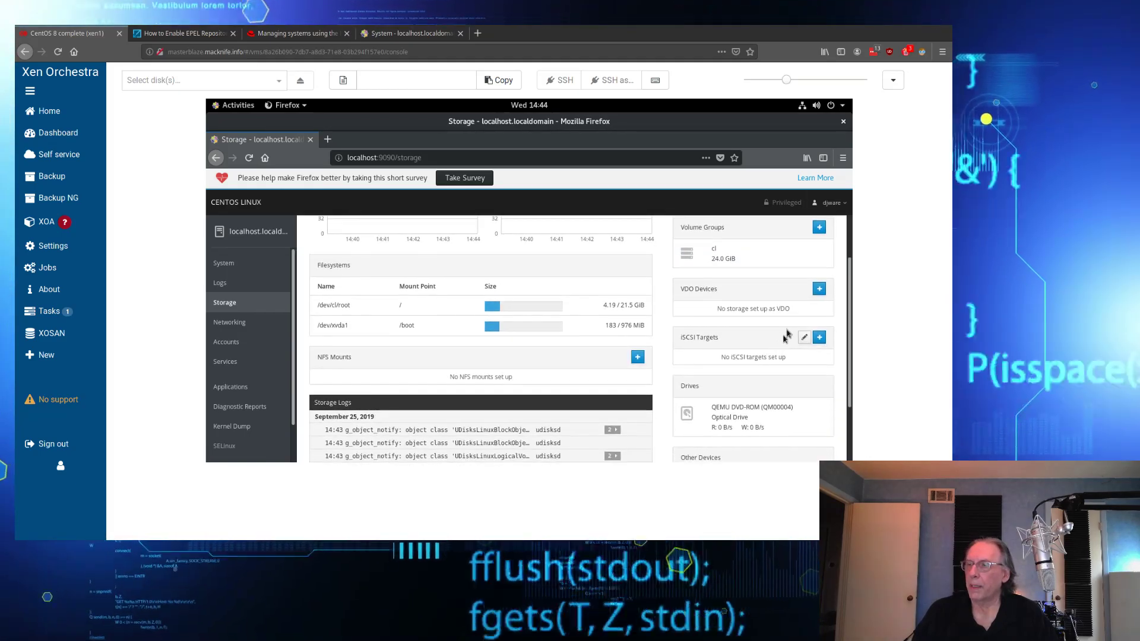
pyautogui.click(819, 289)
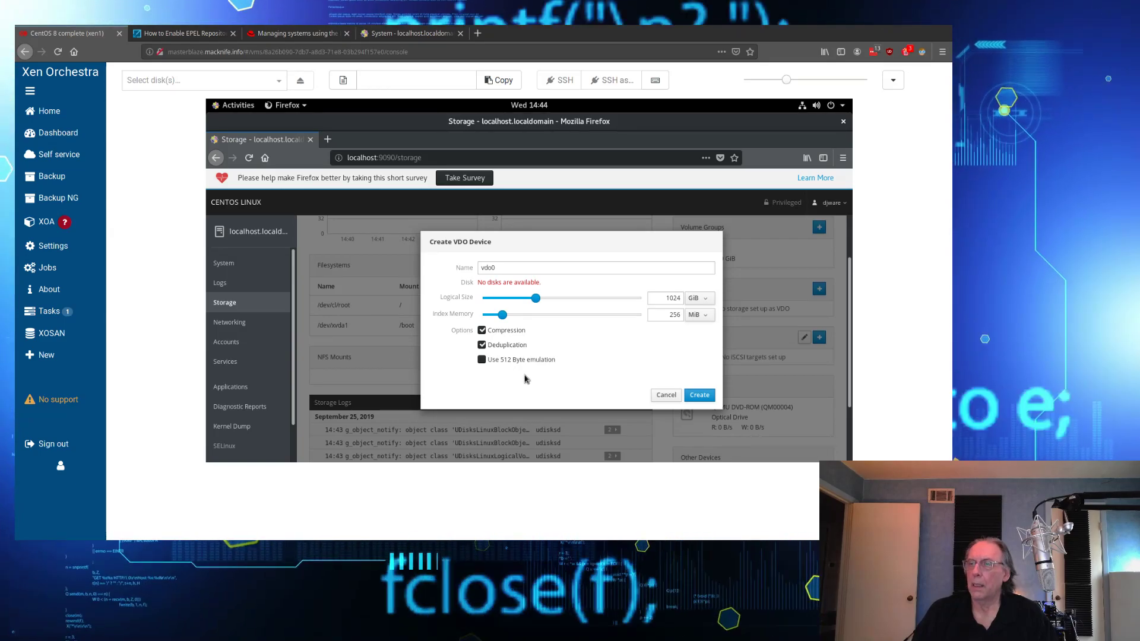
pyautogui.click(666, 396)
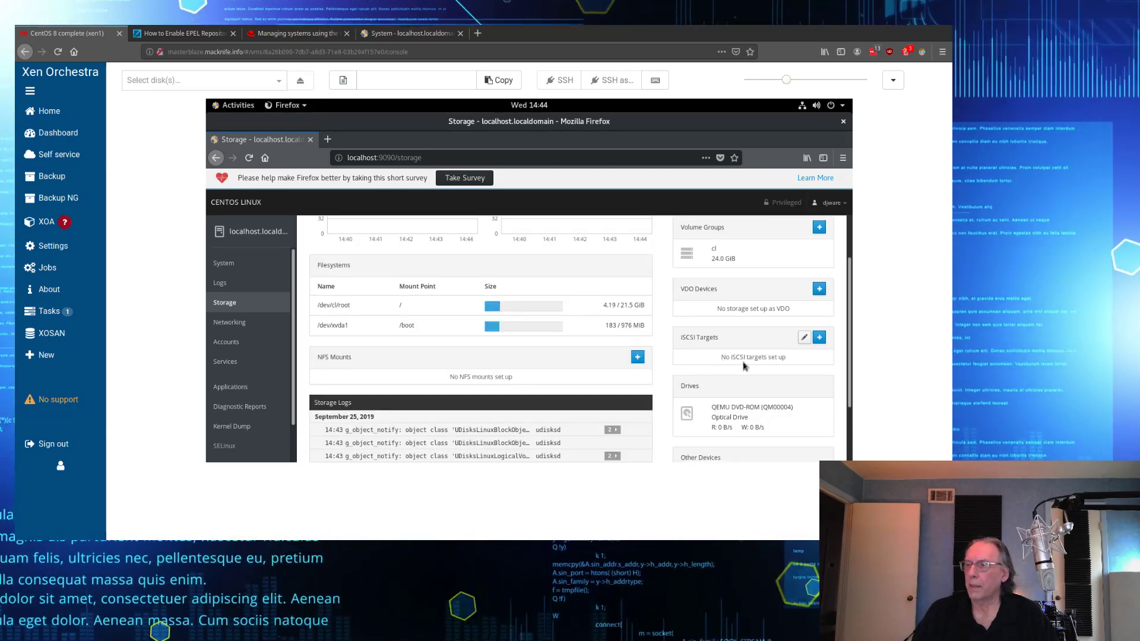
# Step: Inspect the settings for adding an iSCSI portal and changing the iSCSI initiator name, cancelling both dialogs
pyautogui.click(818, 338)
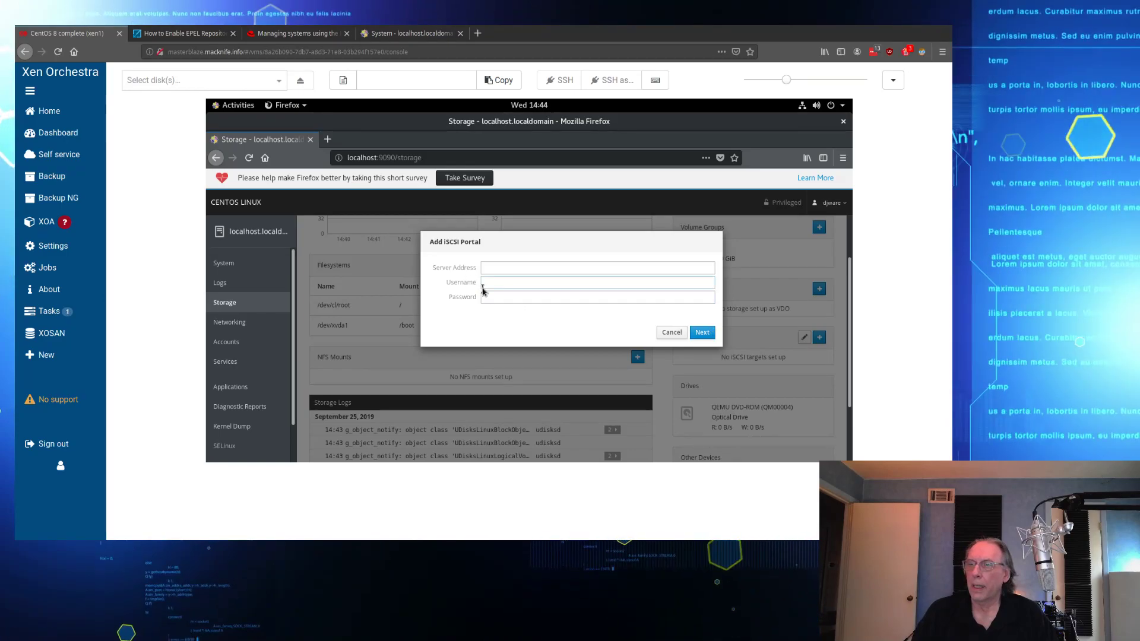
pyautogui.click(672, 334)
pyautogui.click(803, 338)
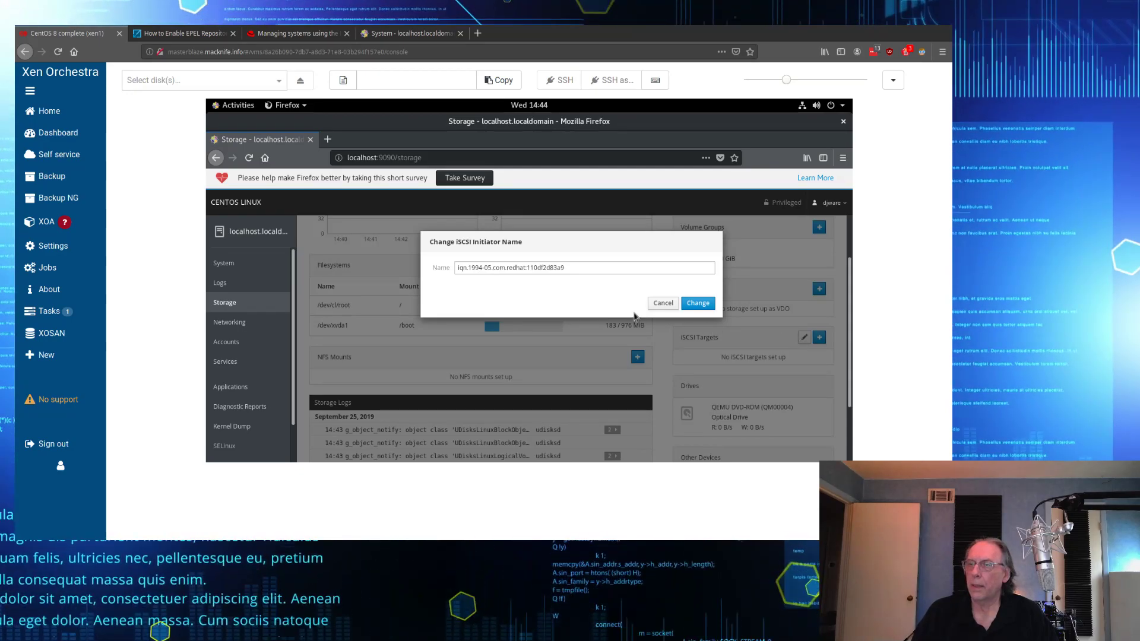
pyautogui.click(662, 303)
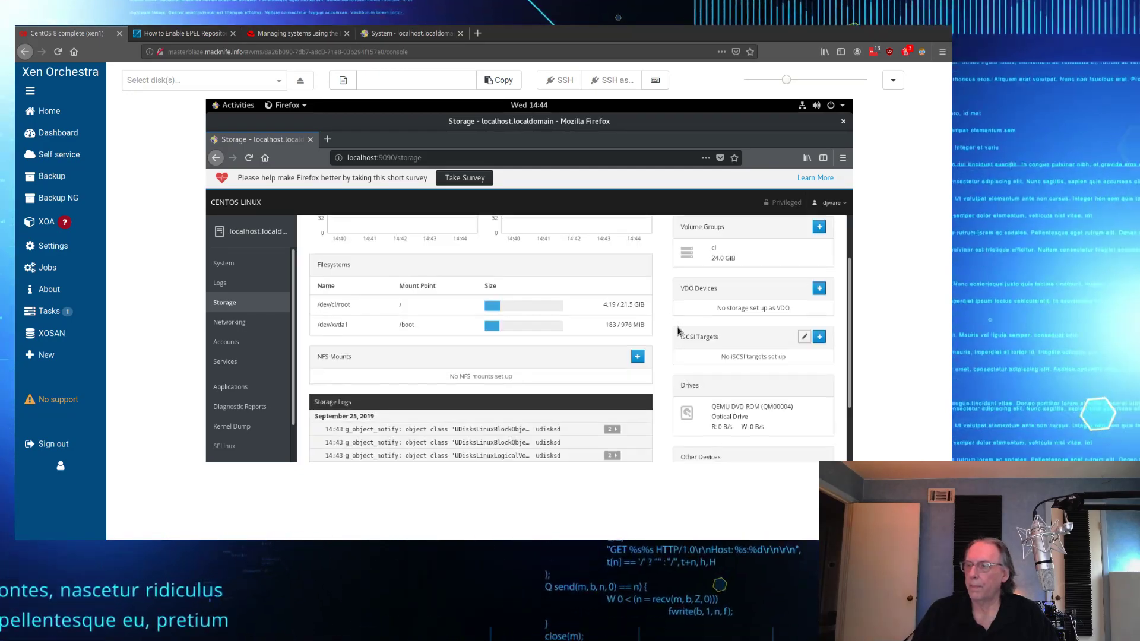
# Step: Review the drives and storage logs, and inspect the settings for a new NFS mount, cancelling the dialog
pyautogui.scroll(-3, 677, 330)
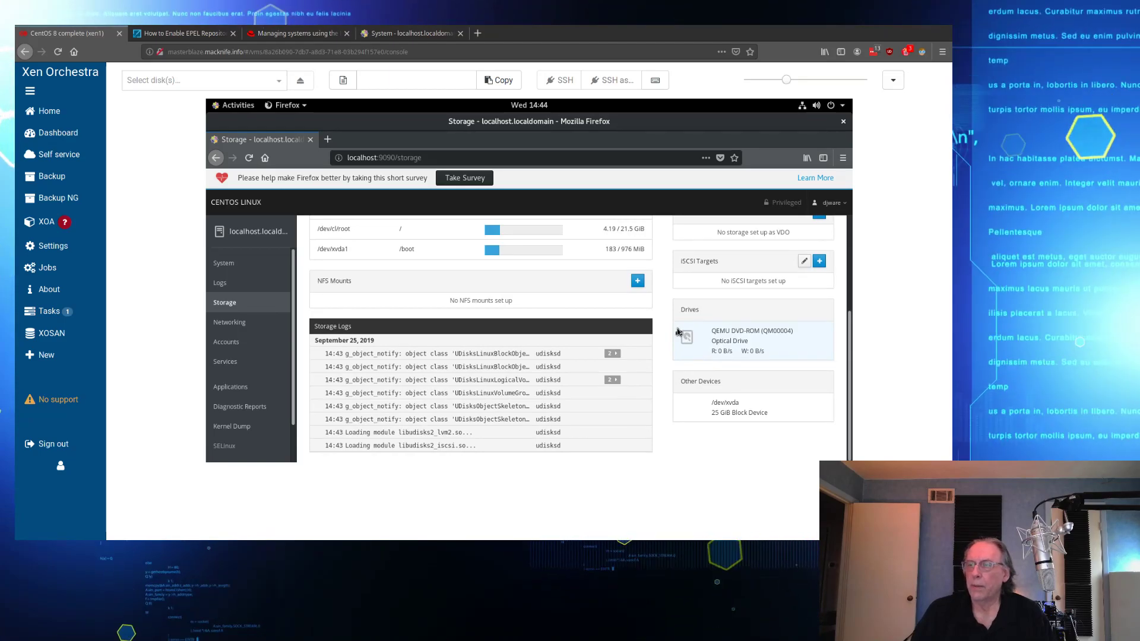
pyautogui.scroll(5, 676, 331)
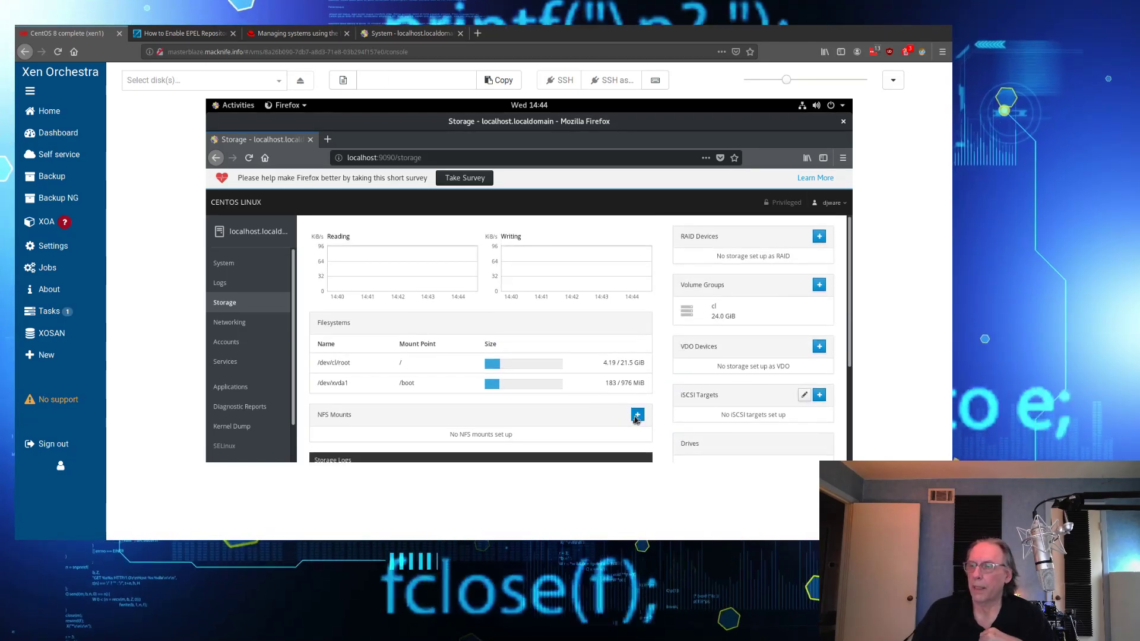
pyautogui.click(637, 416)
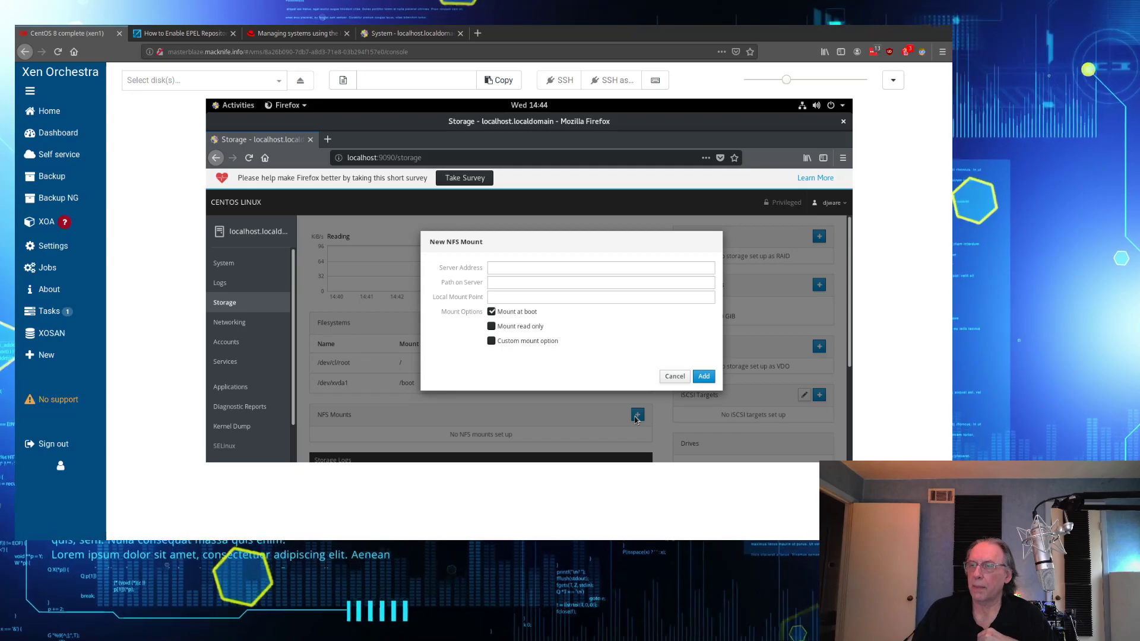
pyautogui.click(675, 377)
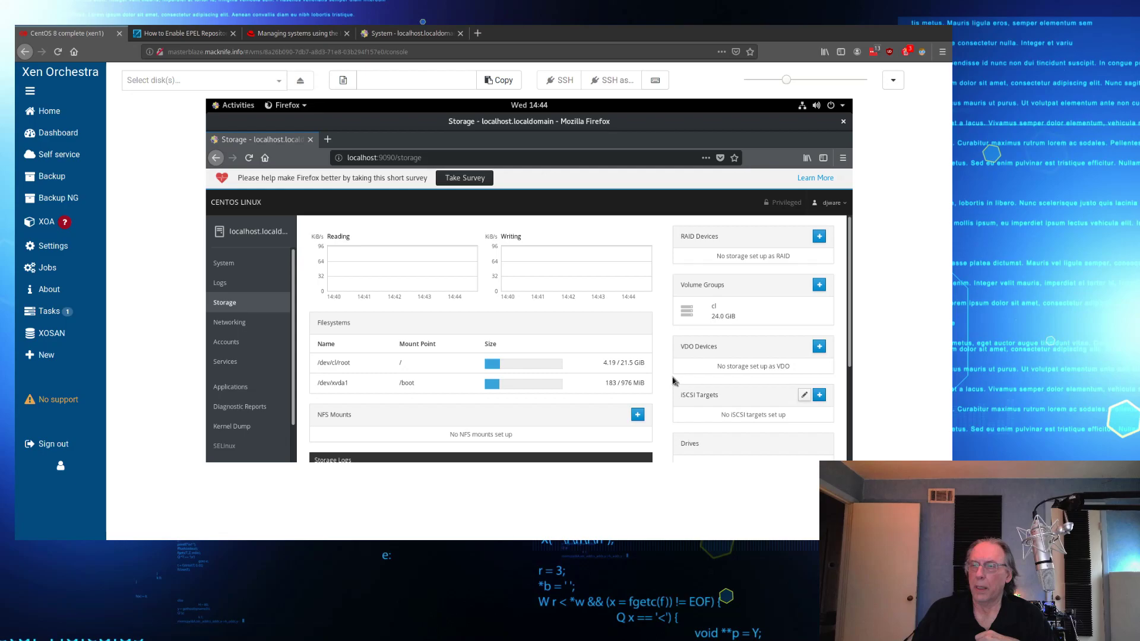
# Step: Review the firewall's allowed services and the networking overview with its interfaces and logs
pyautogui.click(238, 331)
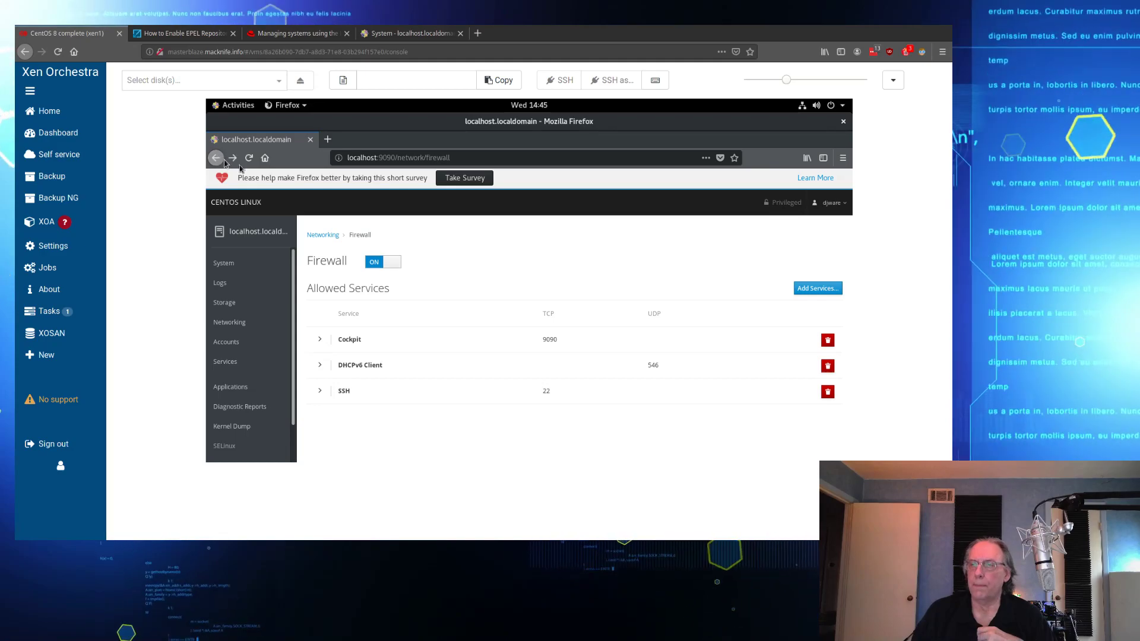
pyautogui.click(323, 237)
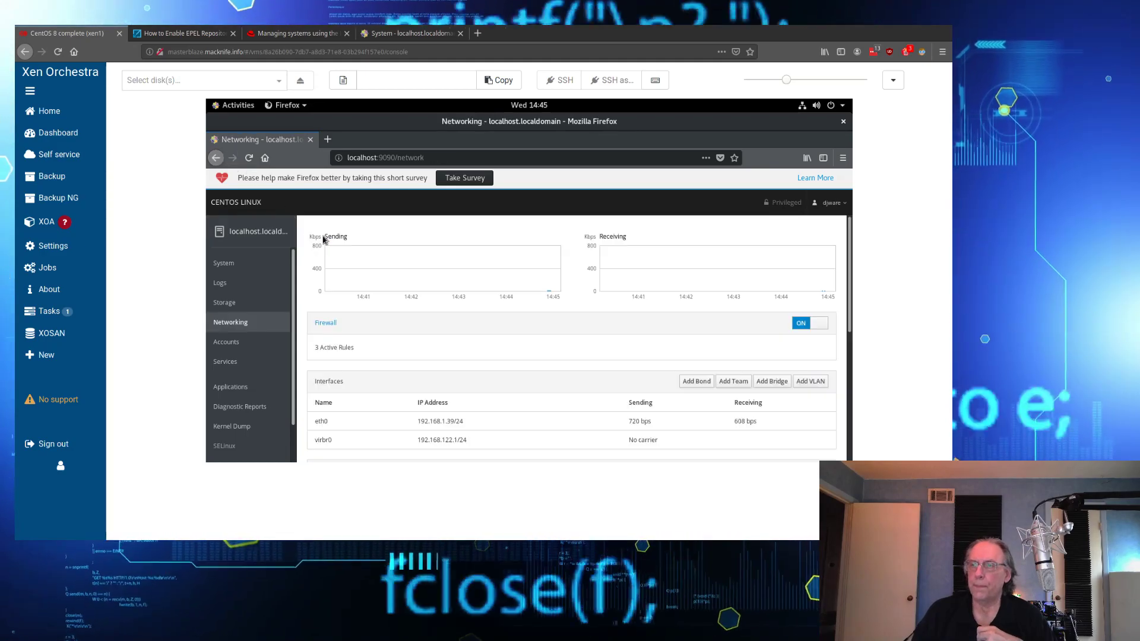
pyautogui.scroll(-3, 387, 362)
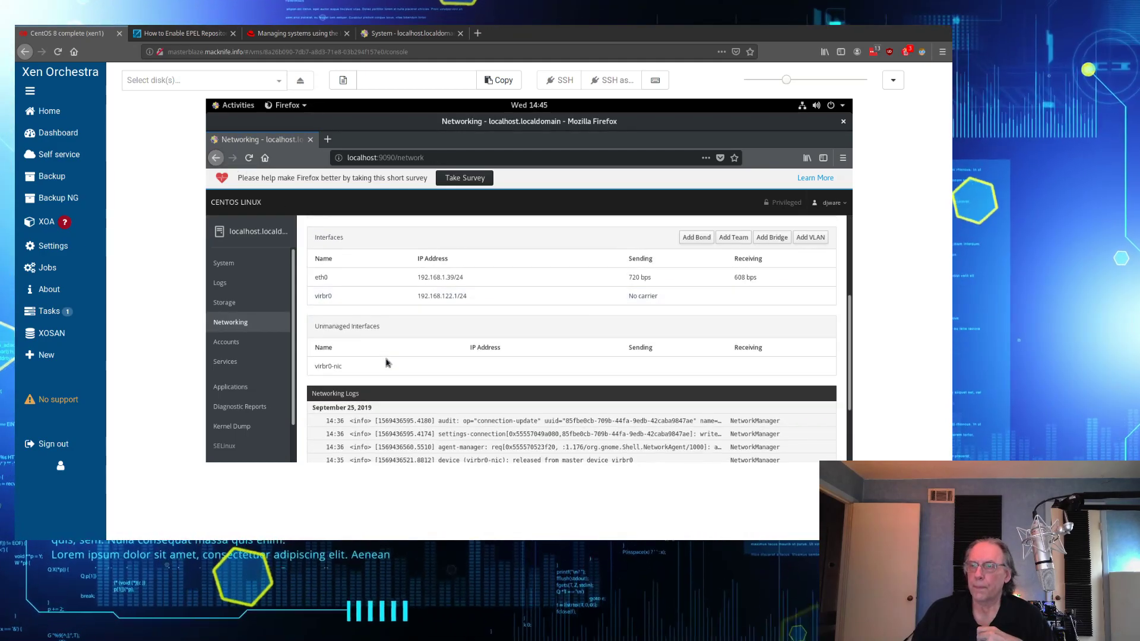
pyautogui.scroll(-3, 386, 362)
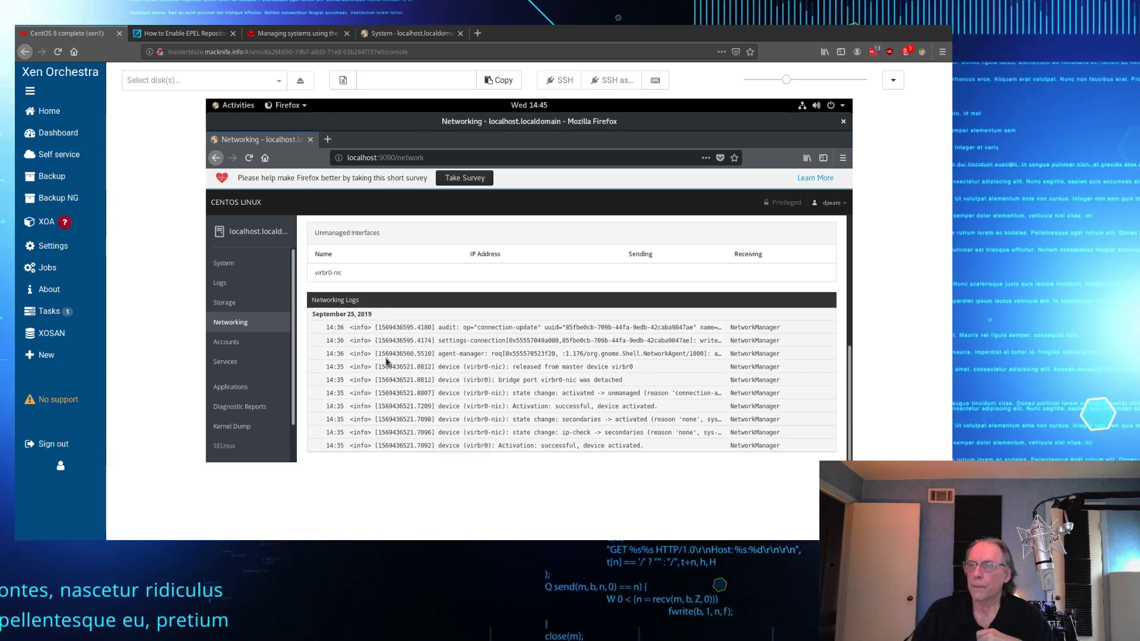
# Step: Open the non-root user account and review its role, access, password and SSH key settings
pyautogui.click(249, 345)
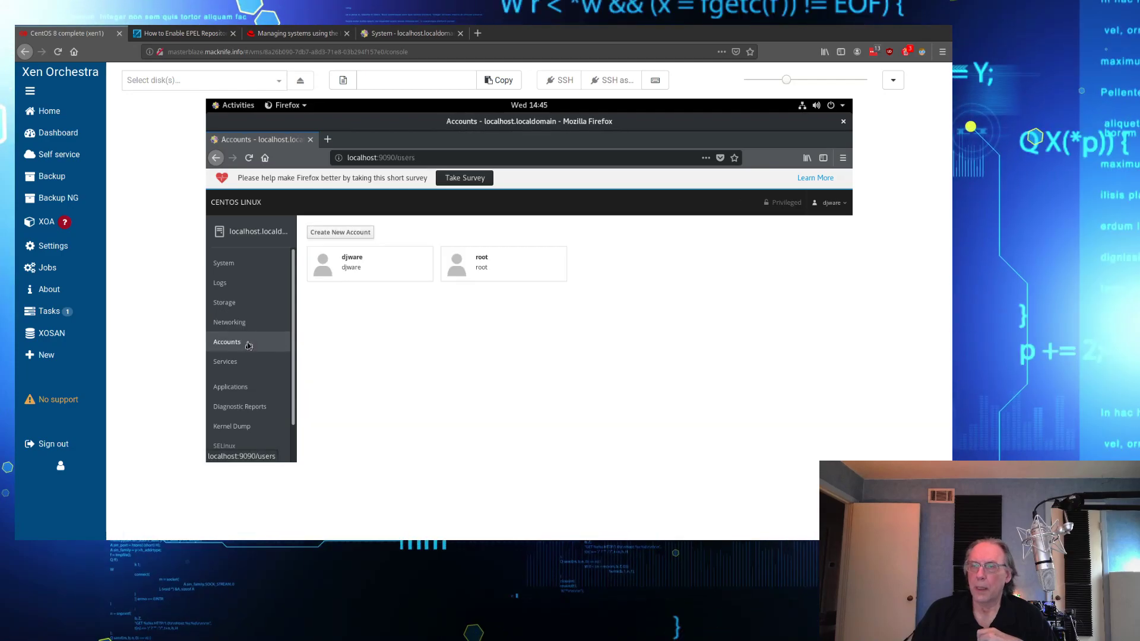
pyautogui.click(353, 271)
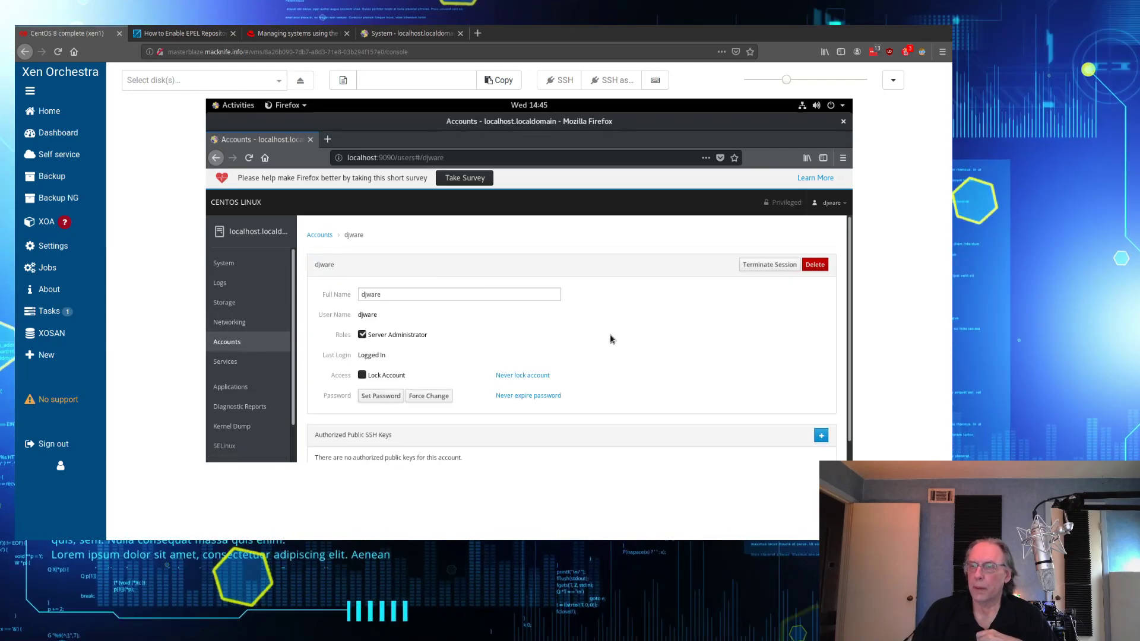
pyautogui.scroll(-1, 608, 337)
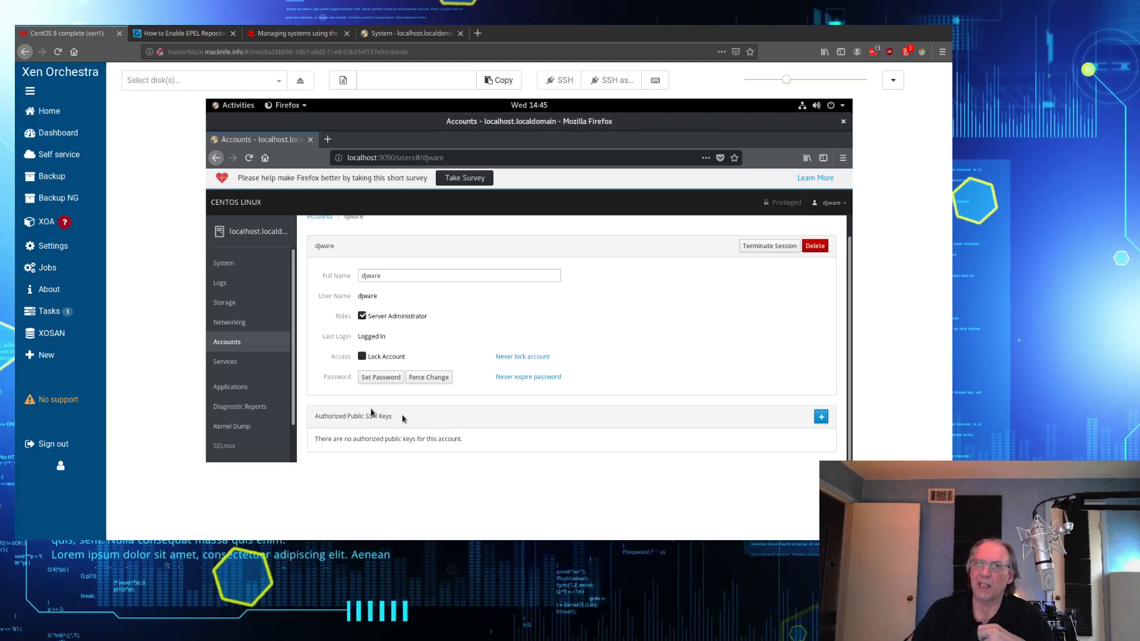
# Step: Browse the system services, inspect the details of Accounts Service, and return to the service list
pyautogui.click(266, 364)
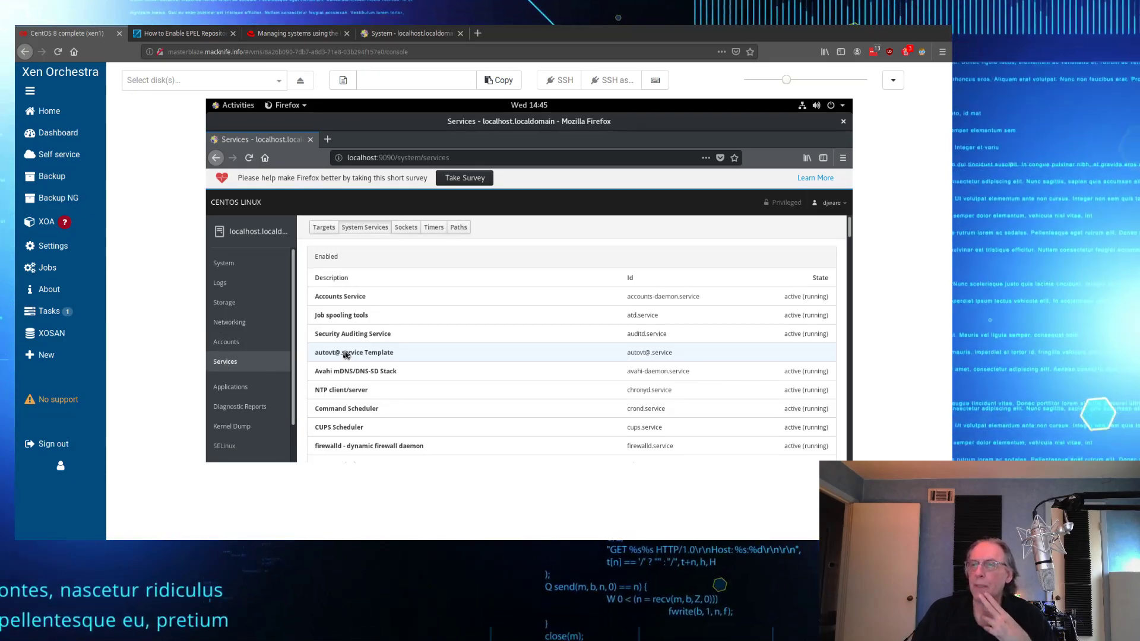
pyautogui.scroll(-3, 419, 357)
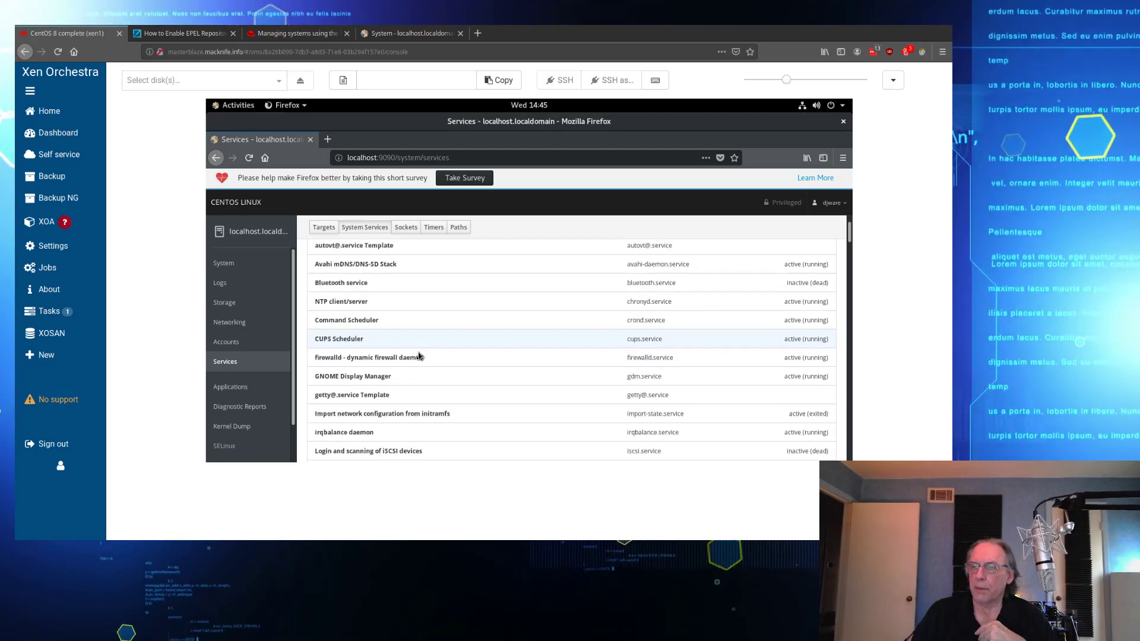
pyautogui.scroll(2, 419, 357)
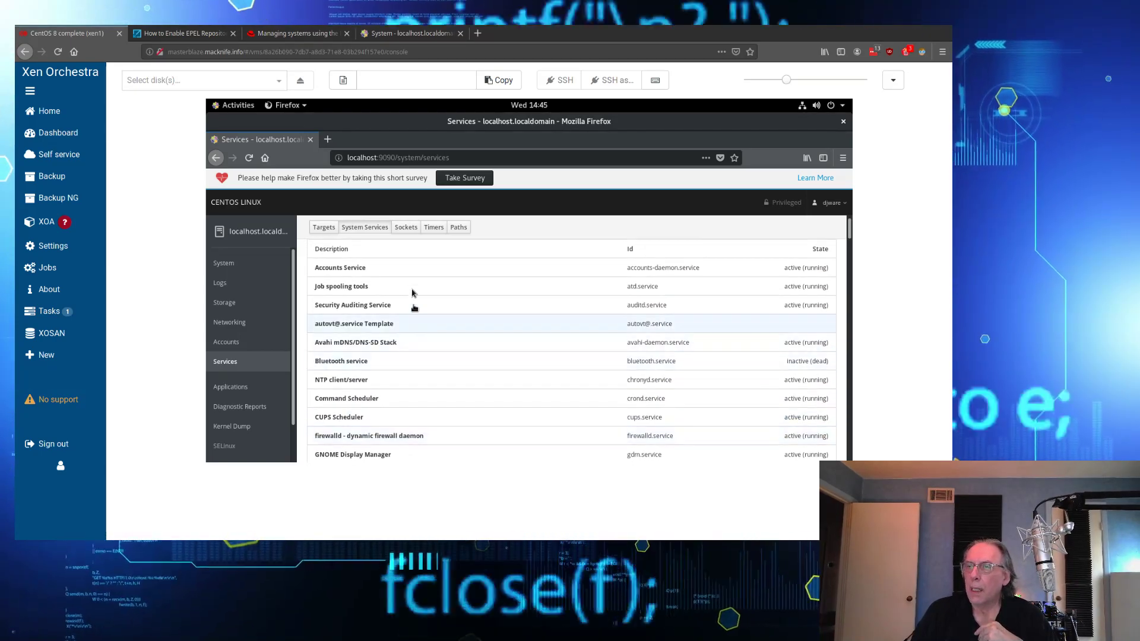
pyautogui.click(398, 267)
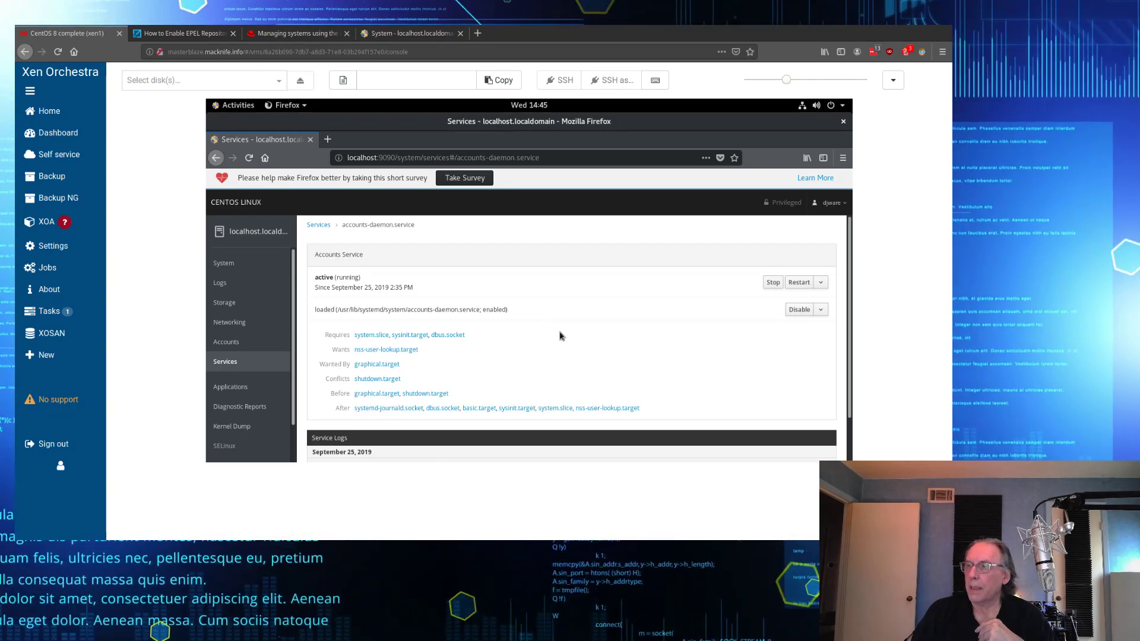
pyautogui.click(216, 158)
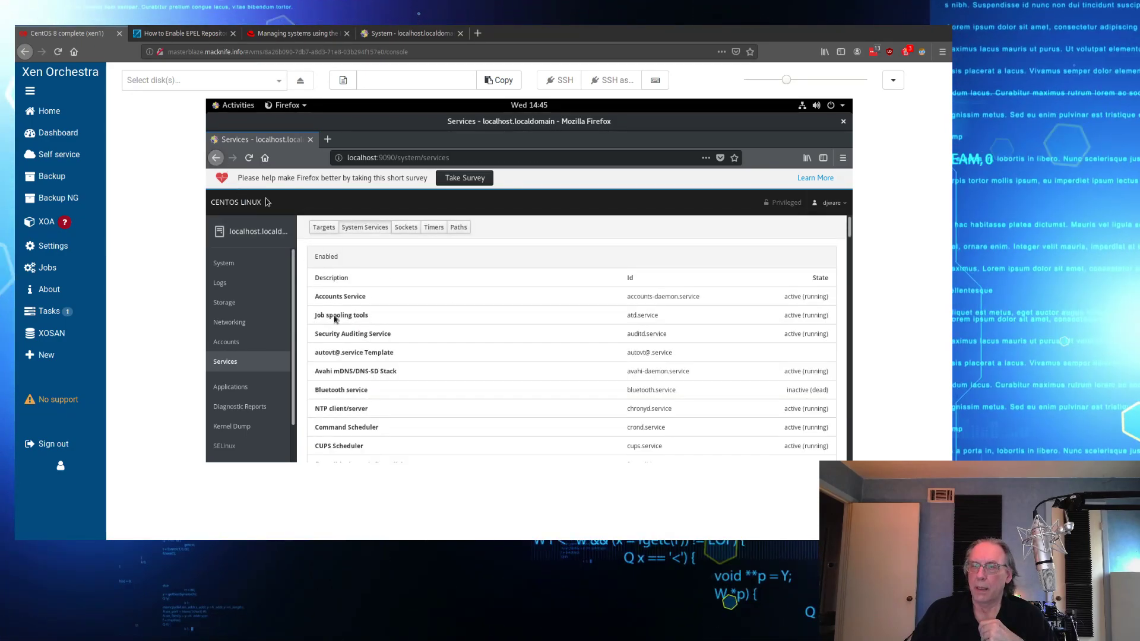
# Step: Refresh the list of available applications and view the diagnostic reports page
pyautogui.click(243, 388)
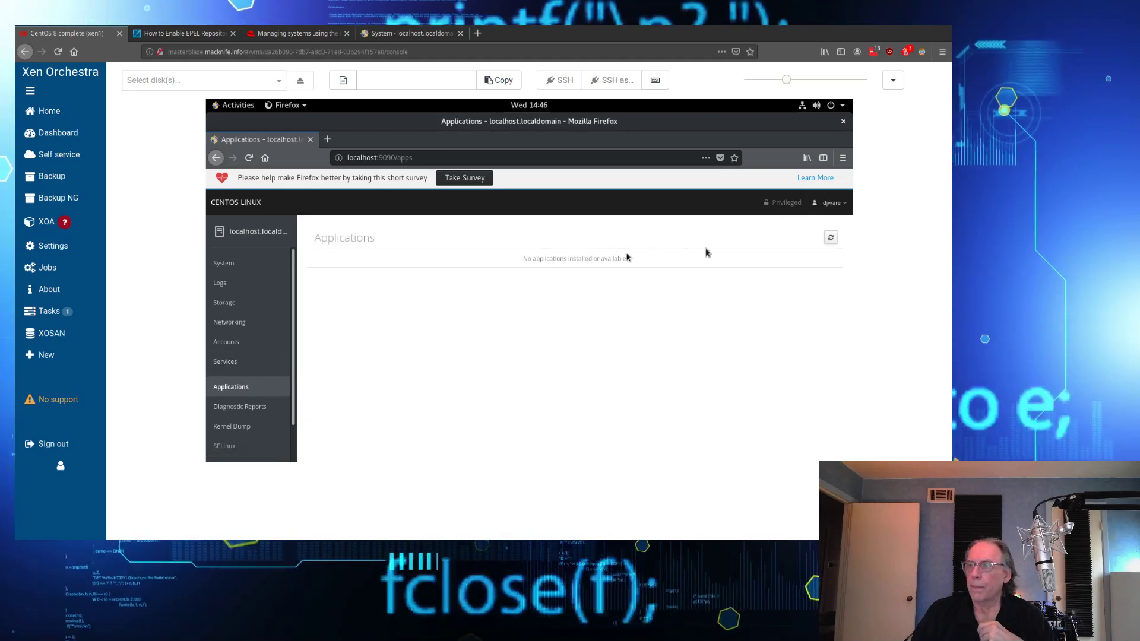
pyautogui.click(831, 240)
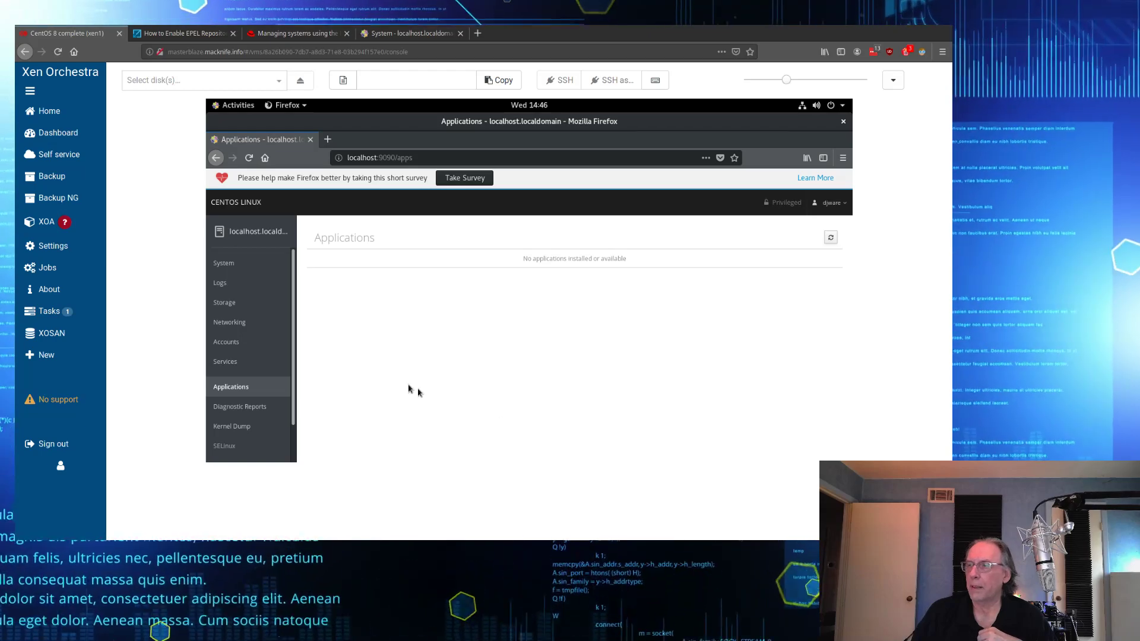
pyautogui.click(234, 406)
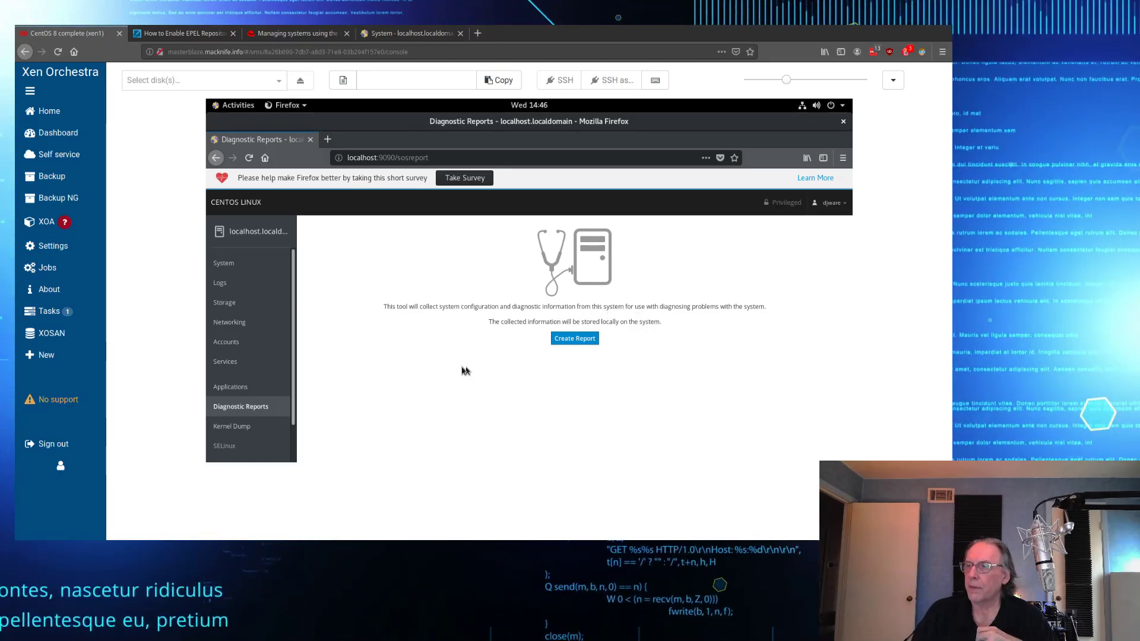
# Step: Review the kernel dump settings and open the kdump configuration test, cancelling it without crashing the system
pyautogui.click(262, 427)
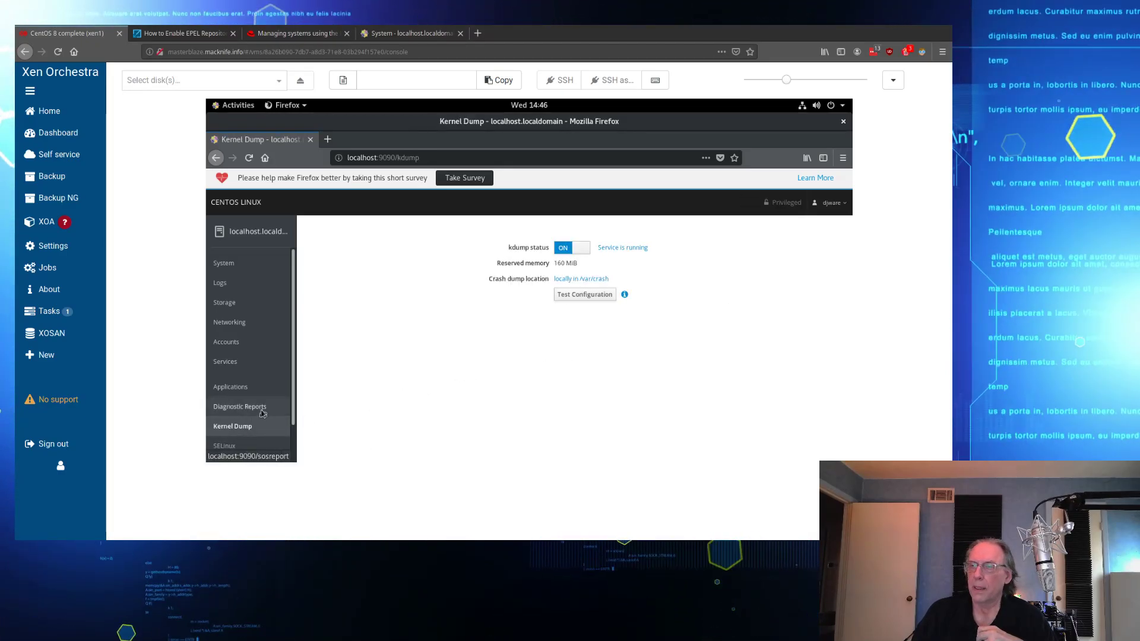
pyautogui.scroll(-2, 260, 414)
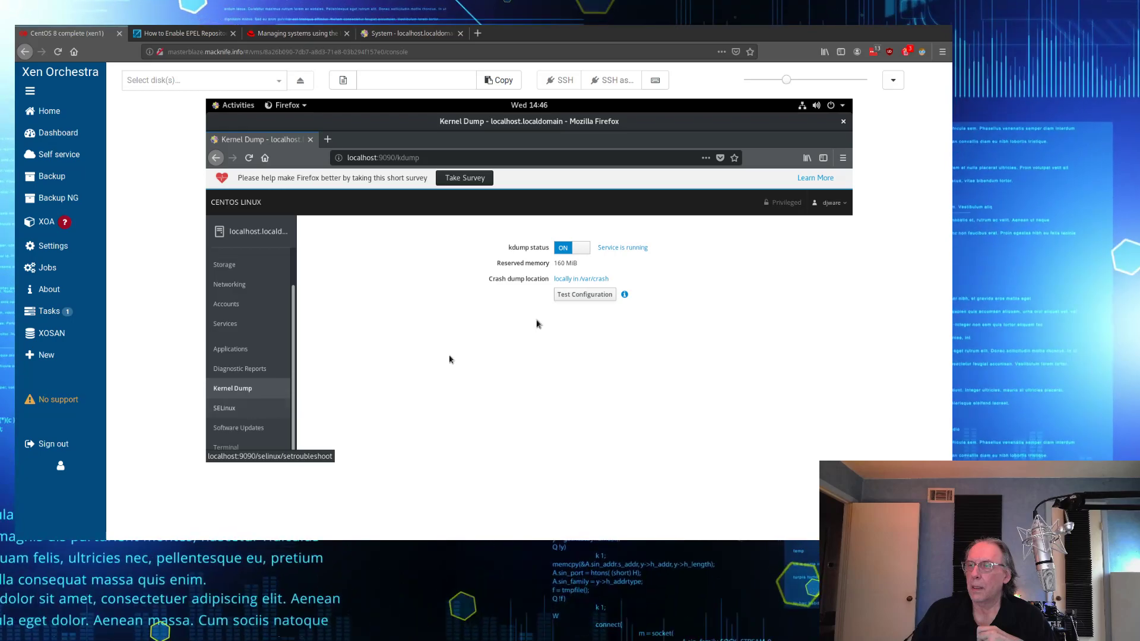
pyautogui.click(600, 294)
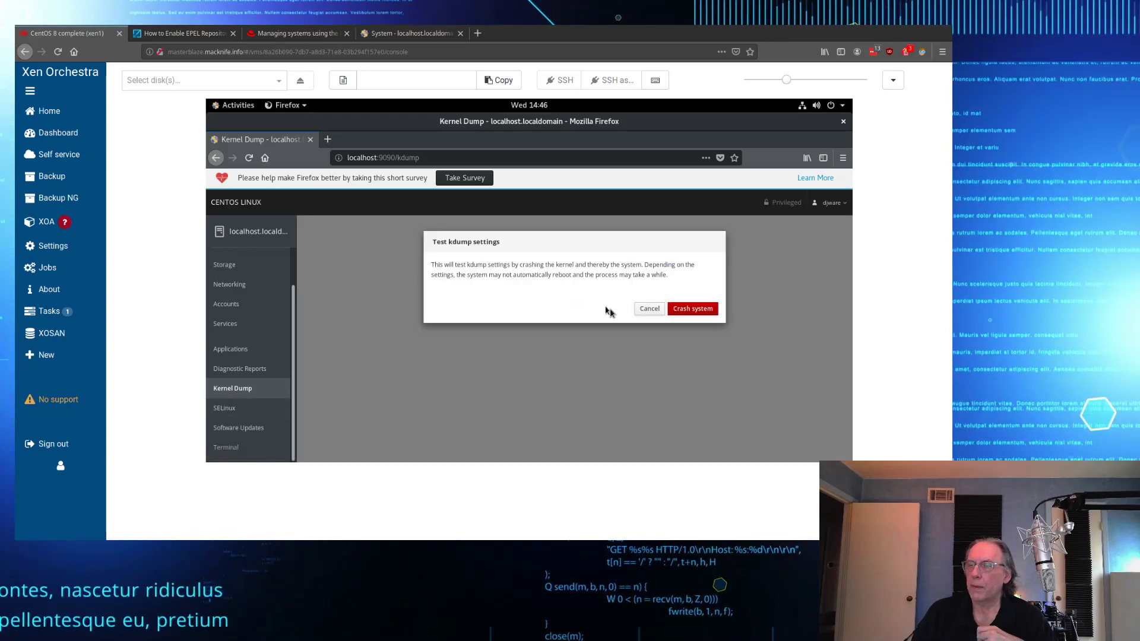
pyautogui.click(643, 311)
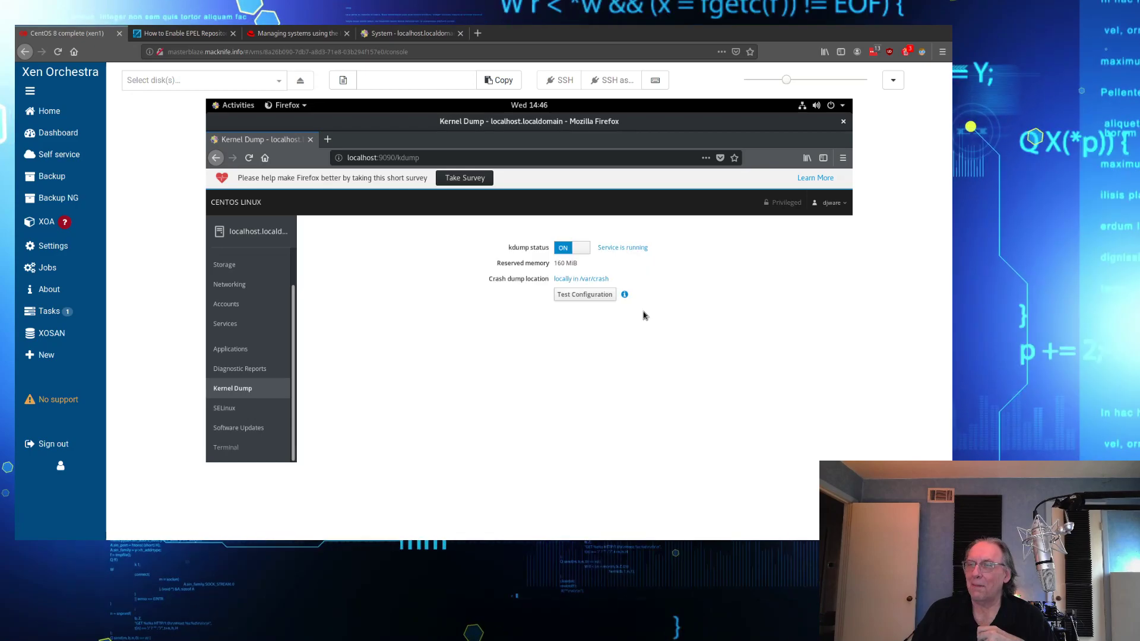
# Step: View the SELinux policy, software updates and built-in terminal pages of the web console
pyautogui.click(262, 408)
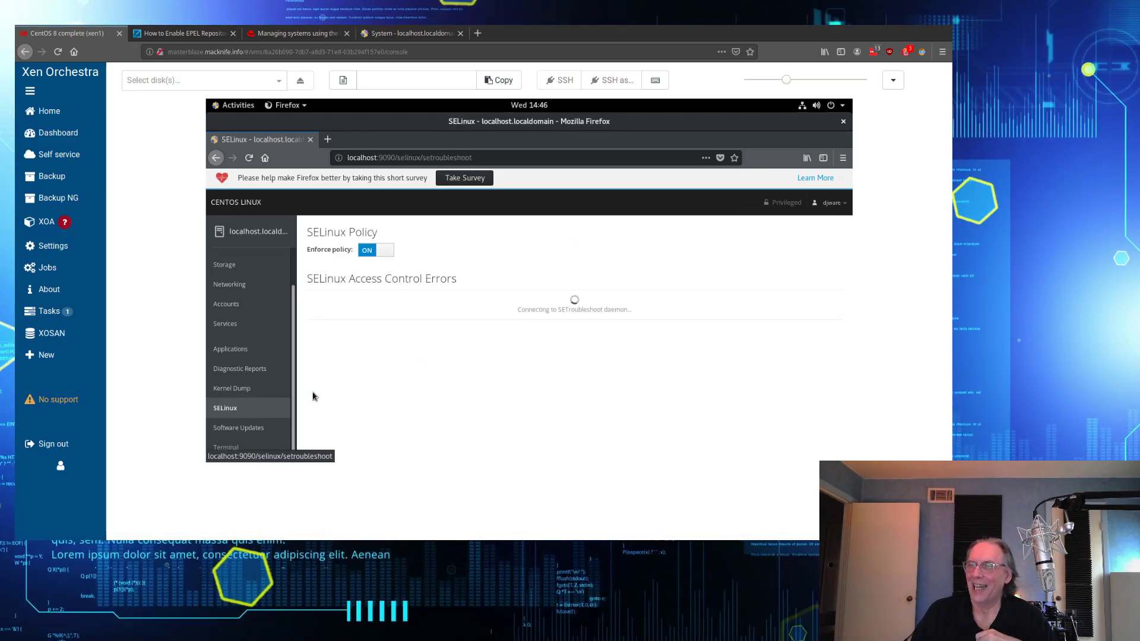
pyautogui.click(253, 428)
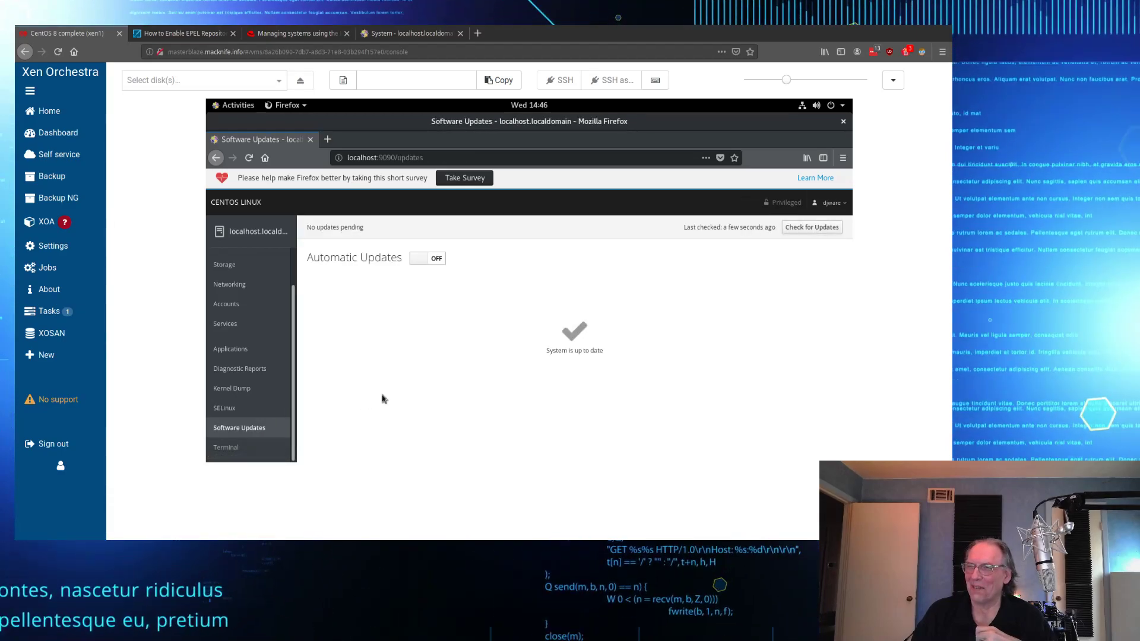
pyautogui.click(252, 446)
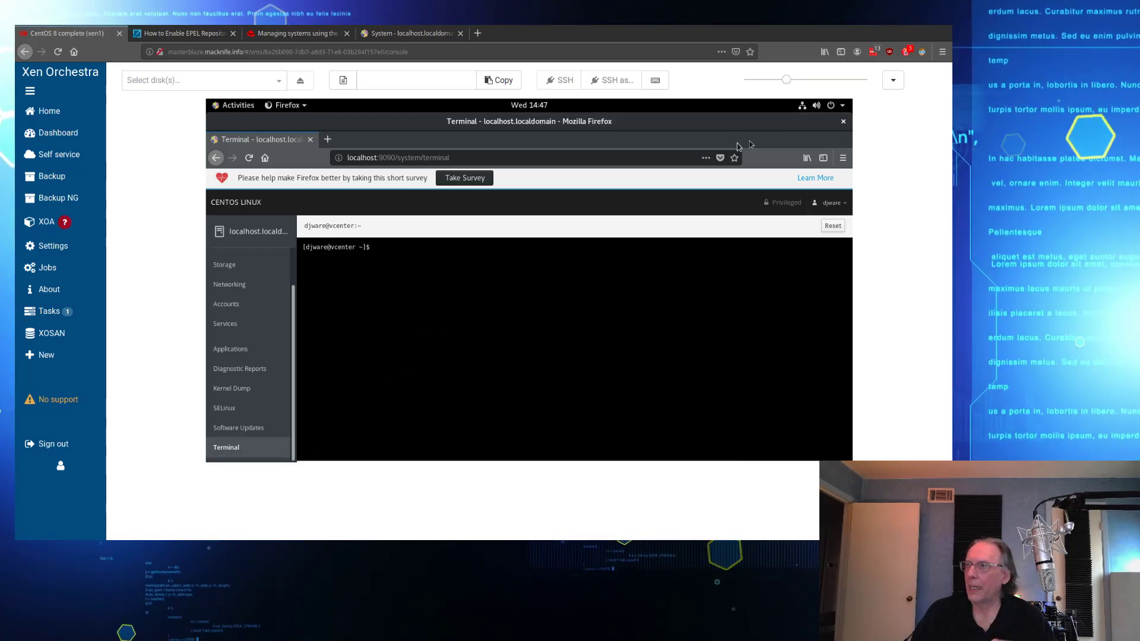
# Step: Close the virtual machine's browser, run "dnf search cockpit" in the terminal, and review the matching packages
pyautogui.click(843, 123)
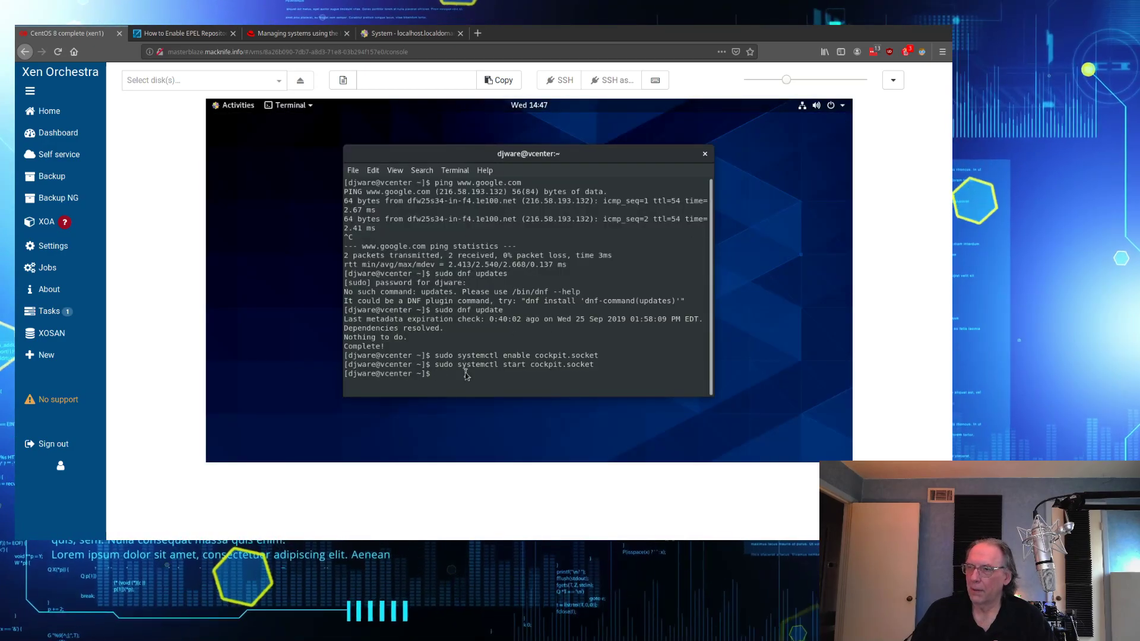
pyautogui.write('dnf search cock')
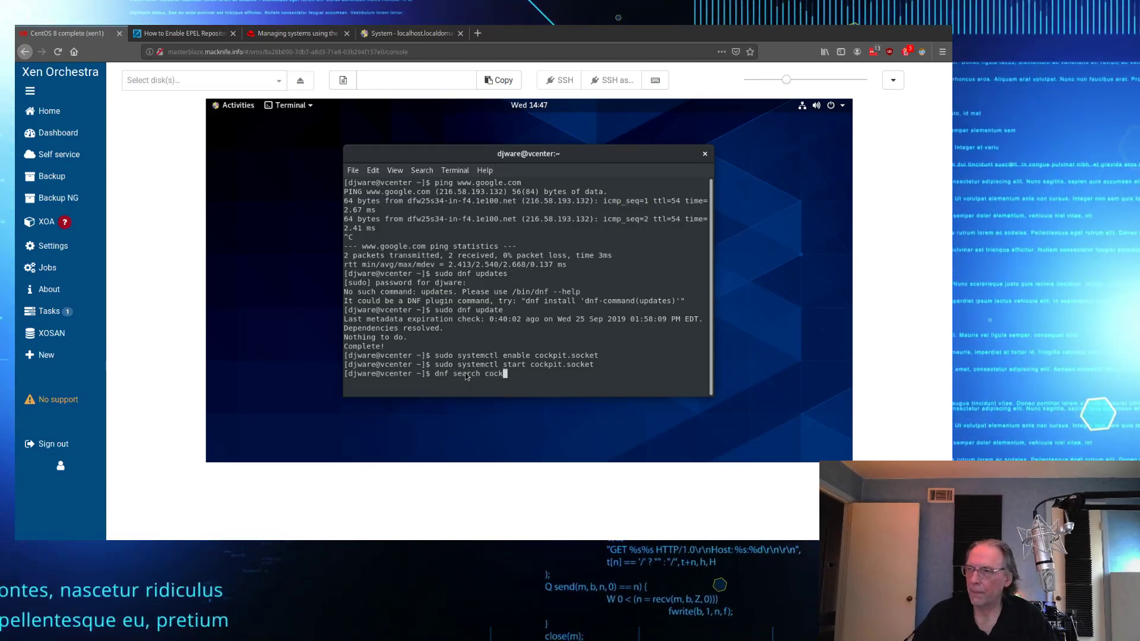
pyautogui.write('p')
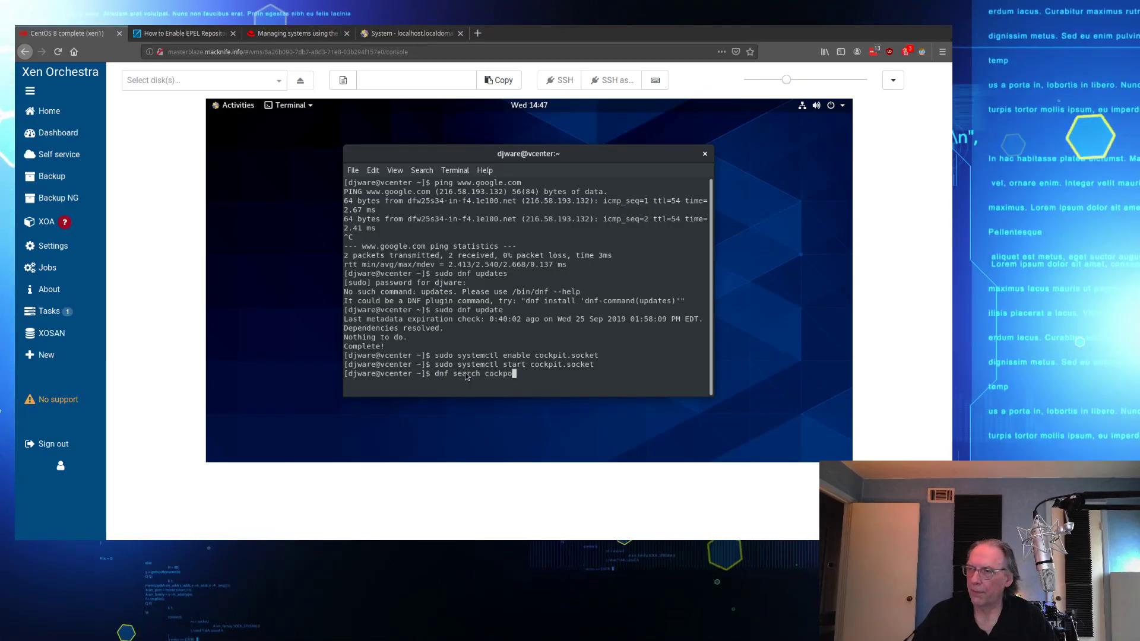
pyautogui.write('it')
pyautogui.press('Return')
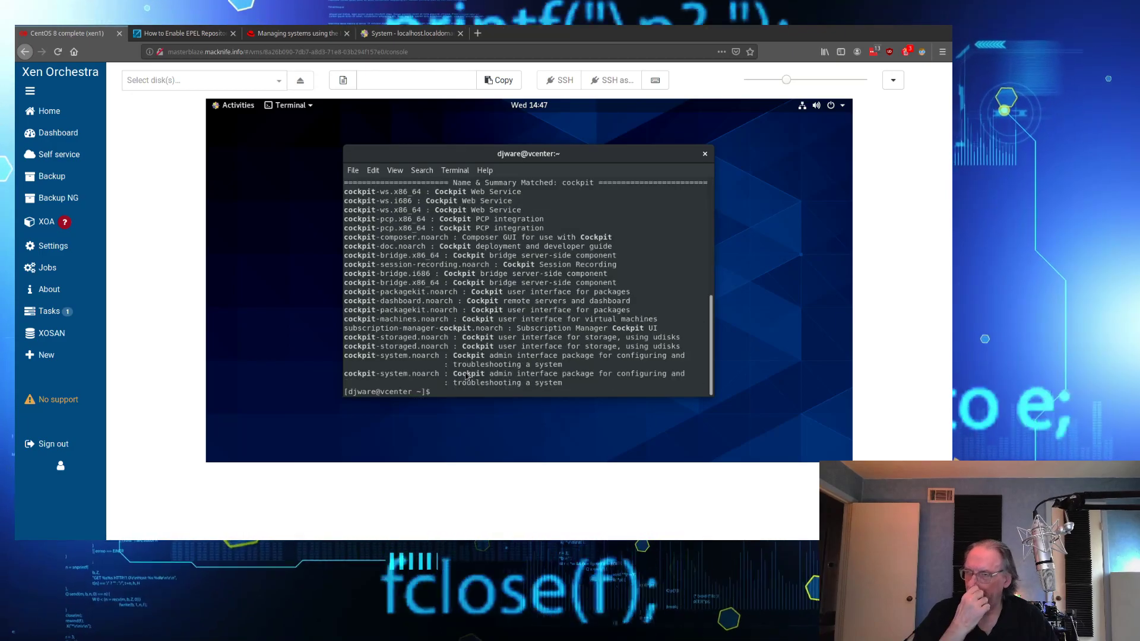
pyautogui.scroll(3, 457, 300)
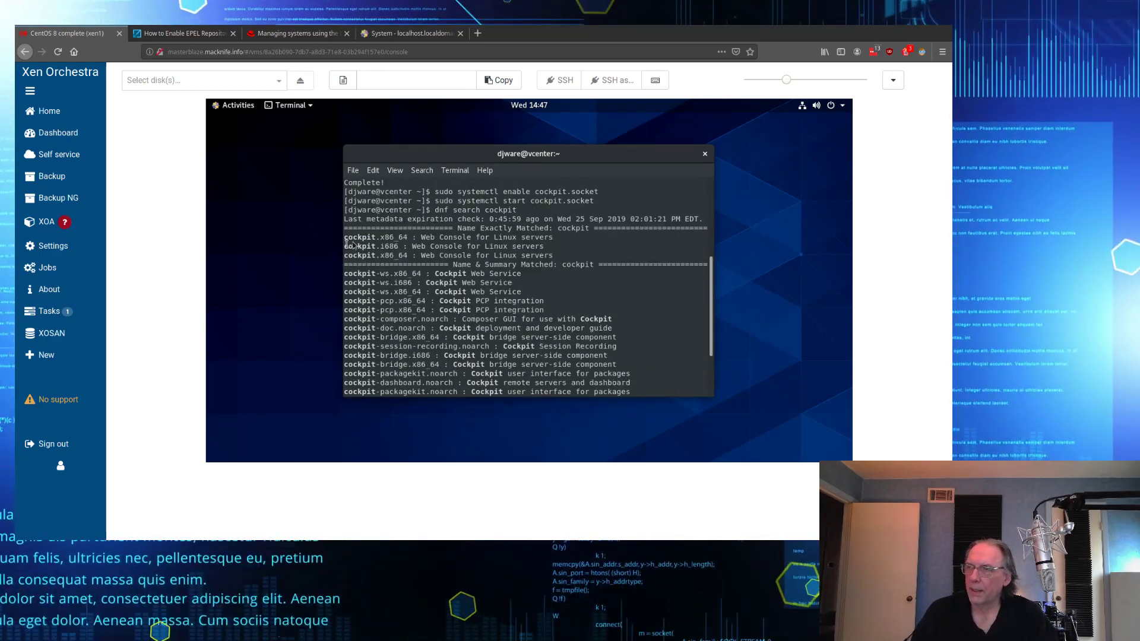
pyautogui.scroll(-1, 434, 263)
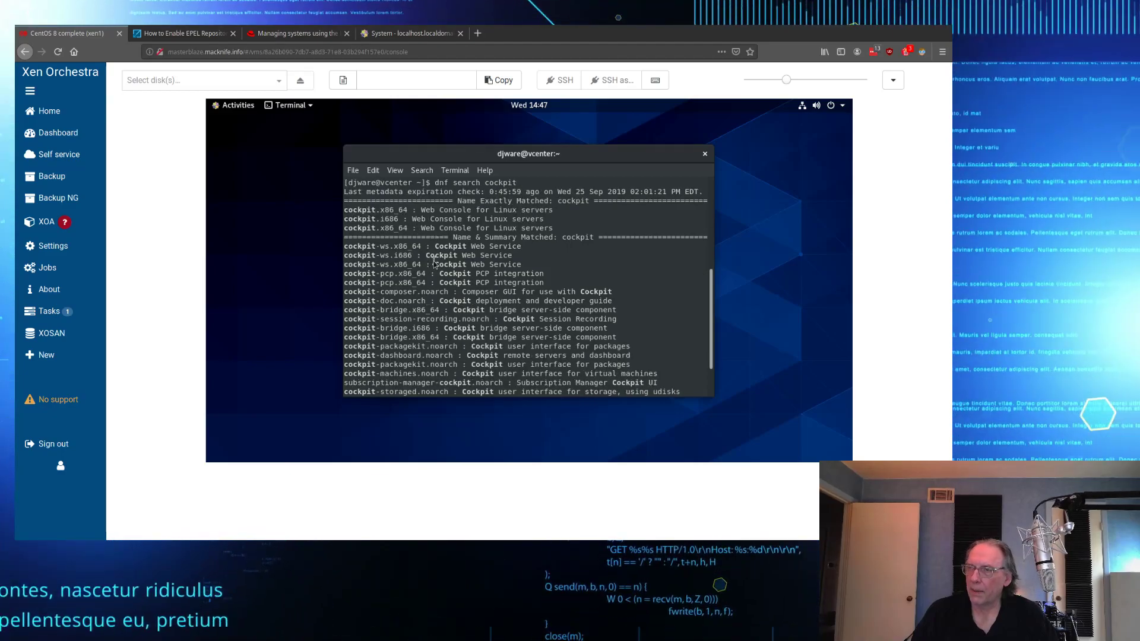
pyautogui.scroll(-1, 421, 260)
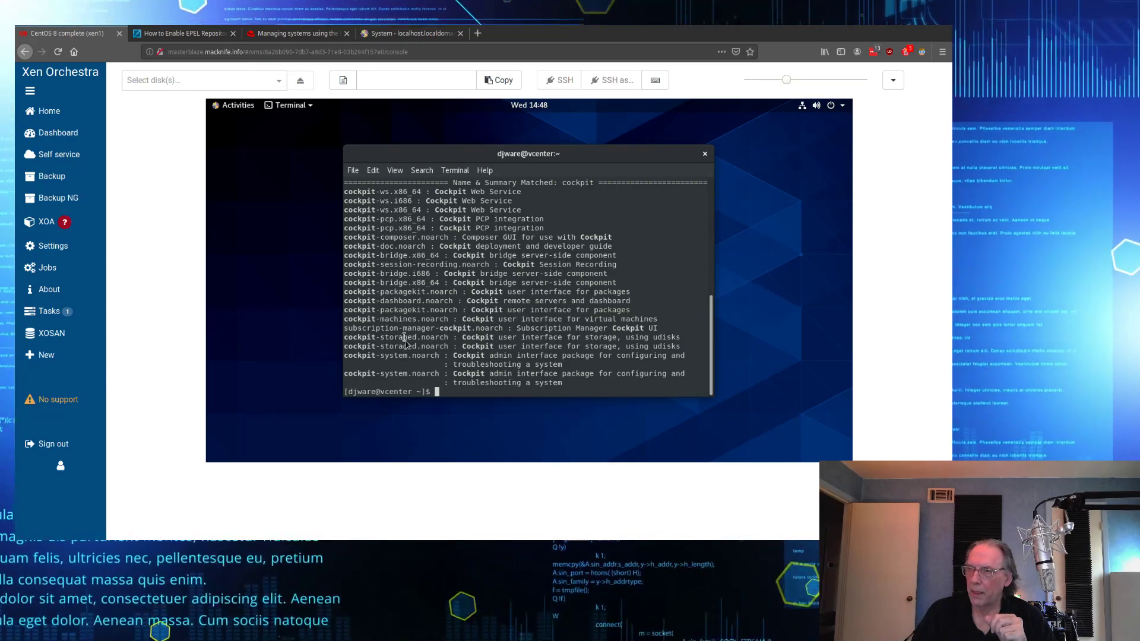
pyautogui.scroll(4, 411, 359)
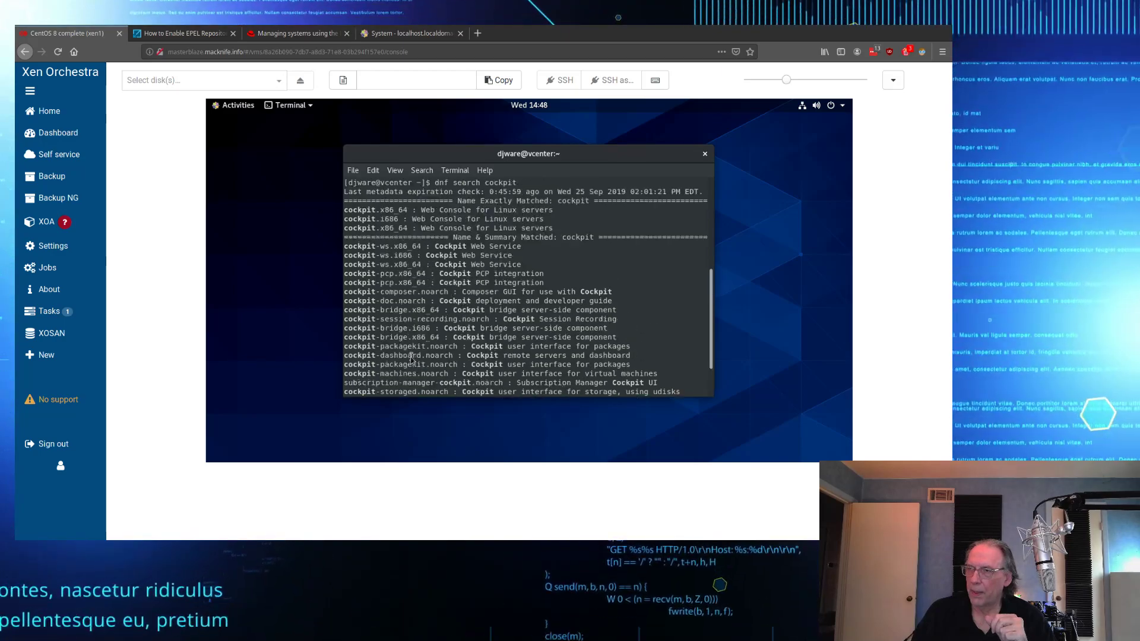
pyautogui.scroll(-2, 411, 360)
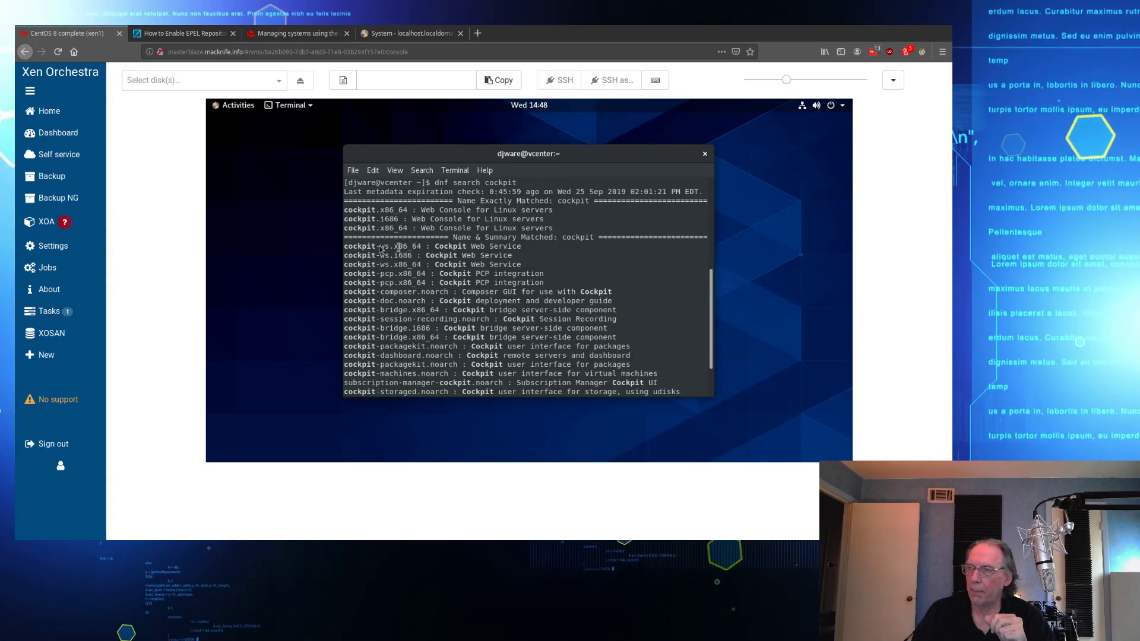
# Step: Read the manual page with "man cockpit" through to its end, quit it, and list the home folder's contents with "ls"
pyautogui.scroll(-2, 389, 320)
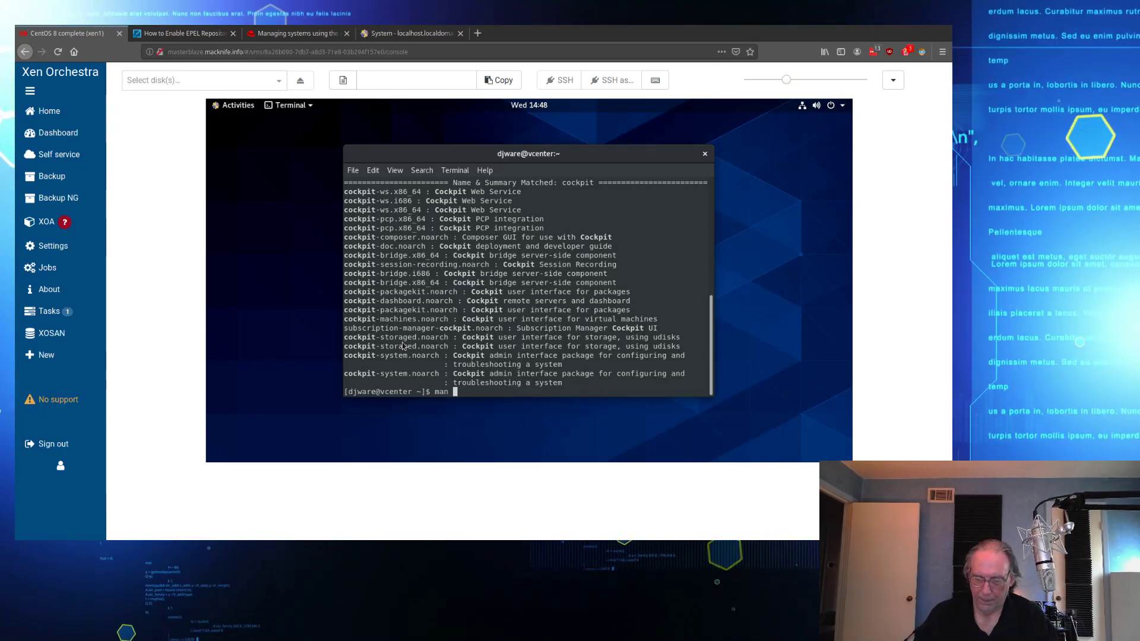
pyautogui.write('cockput')
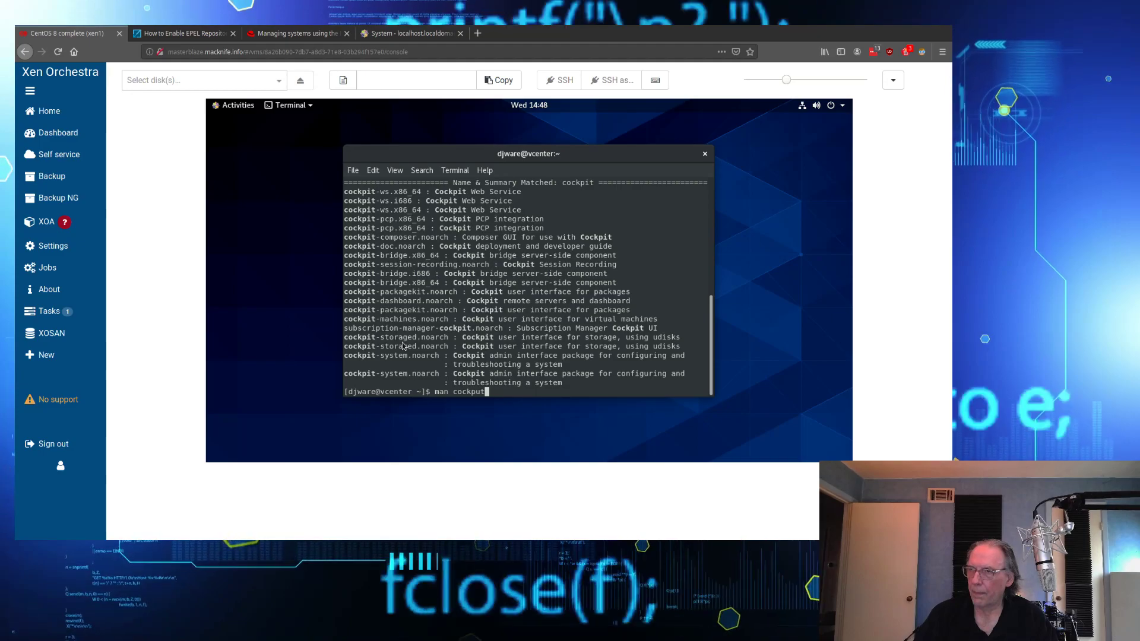
pyautogui.press('Return')
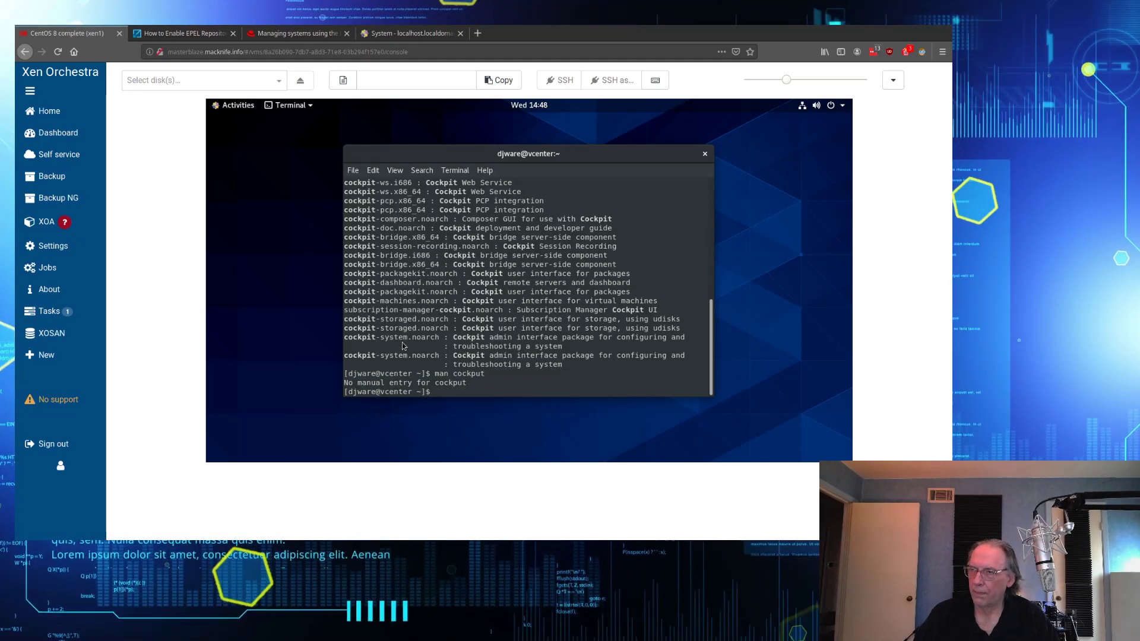
pyautogui.write('man cockpu')
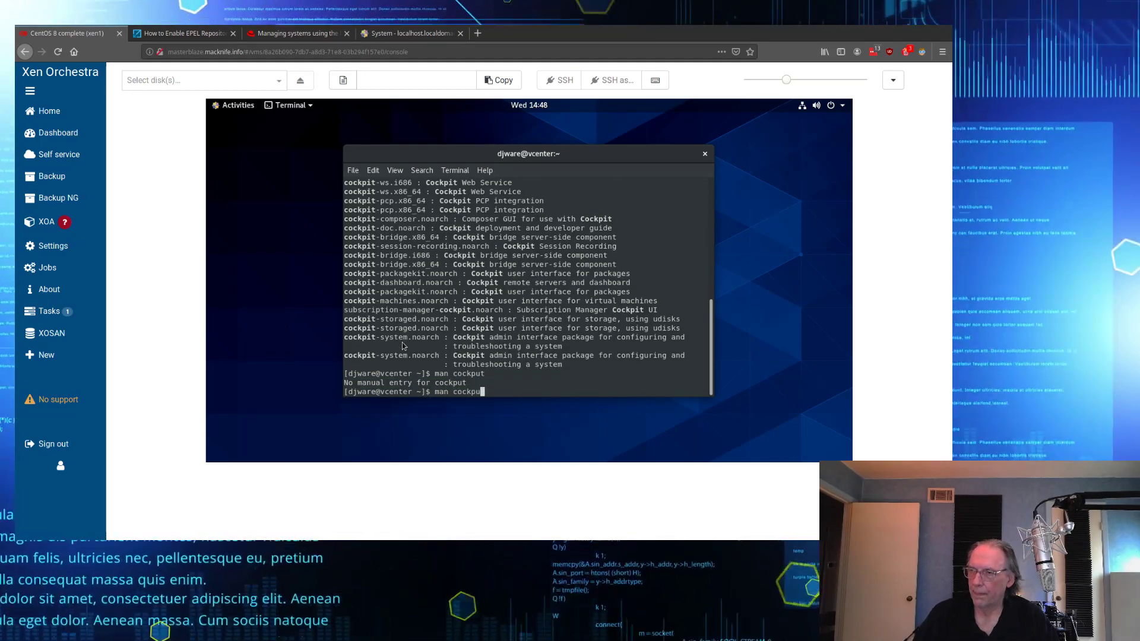
pyautogui.press('BackSpace')
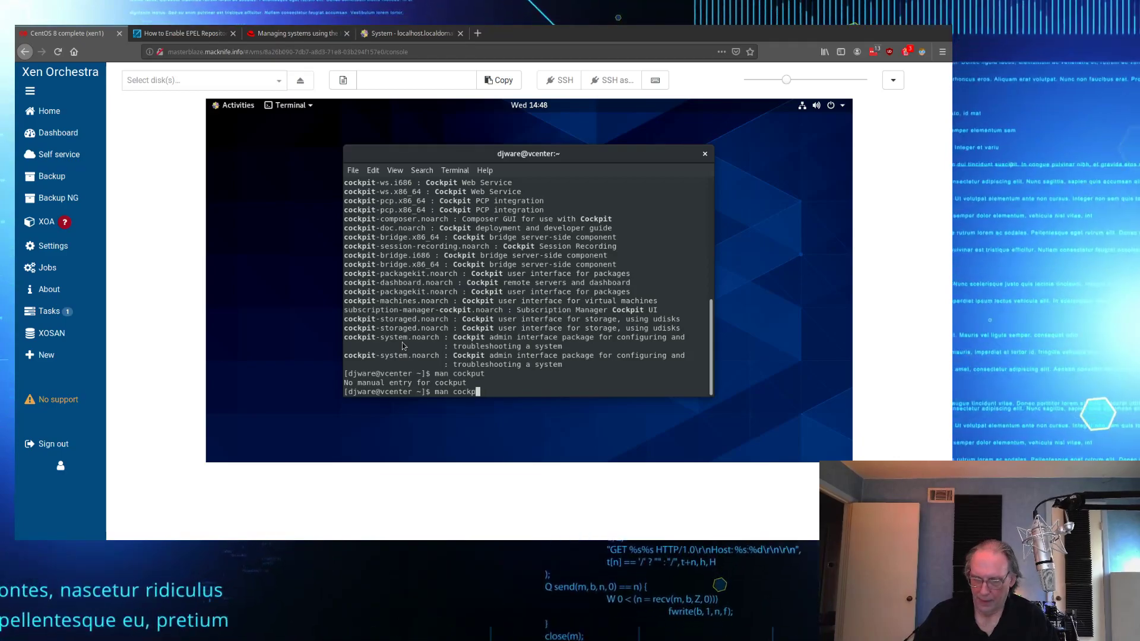
pyautogui.write('it')
pyautogui.press('Return')
pyautogui.press('space')
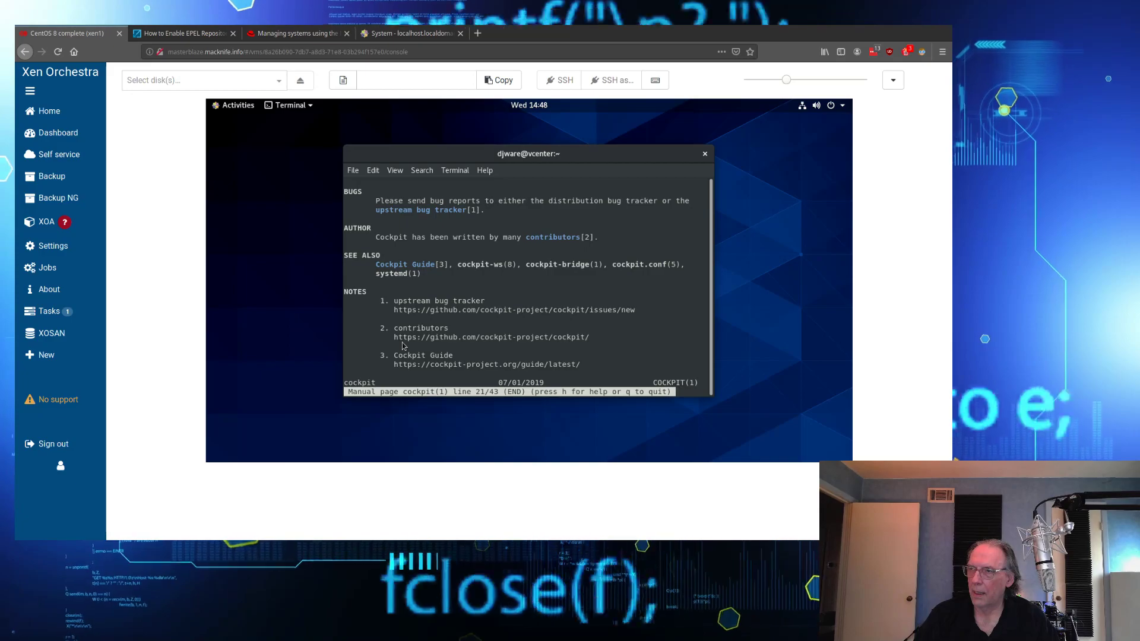
pyautogui.write('q')
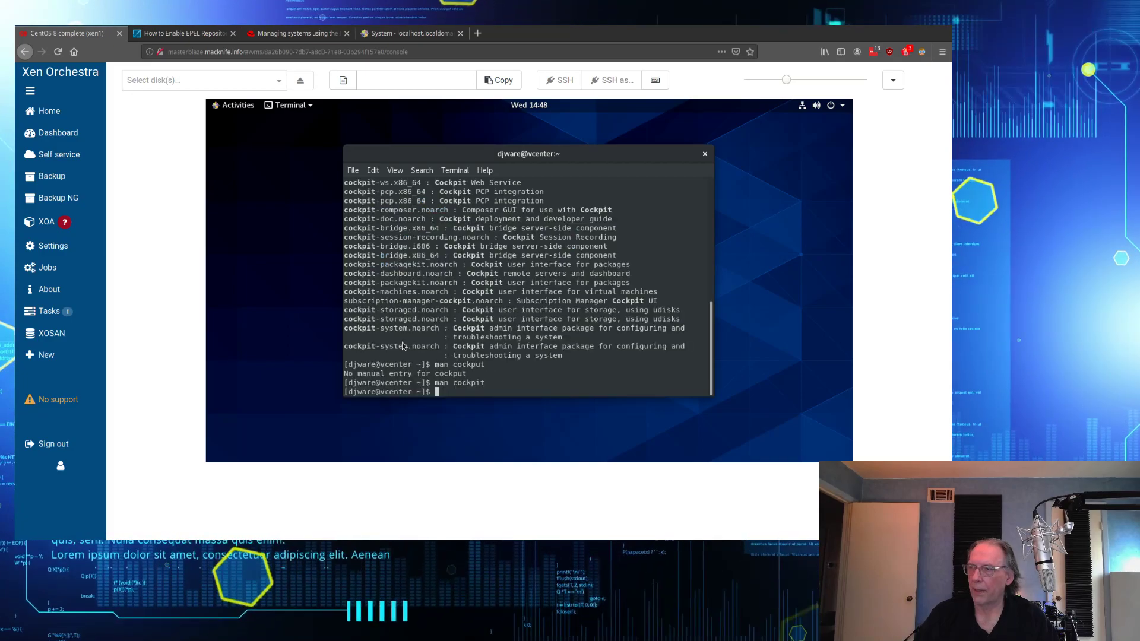
pyautogui.write('ls')
pyautogui.press('Return')
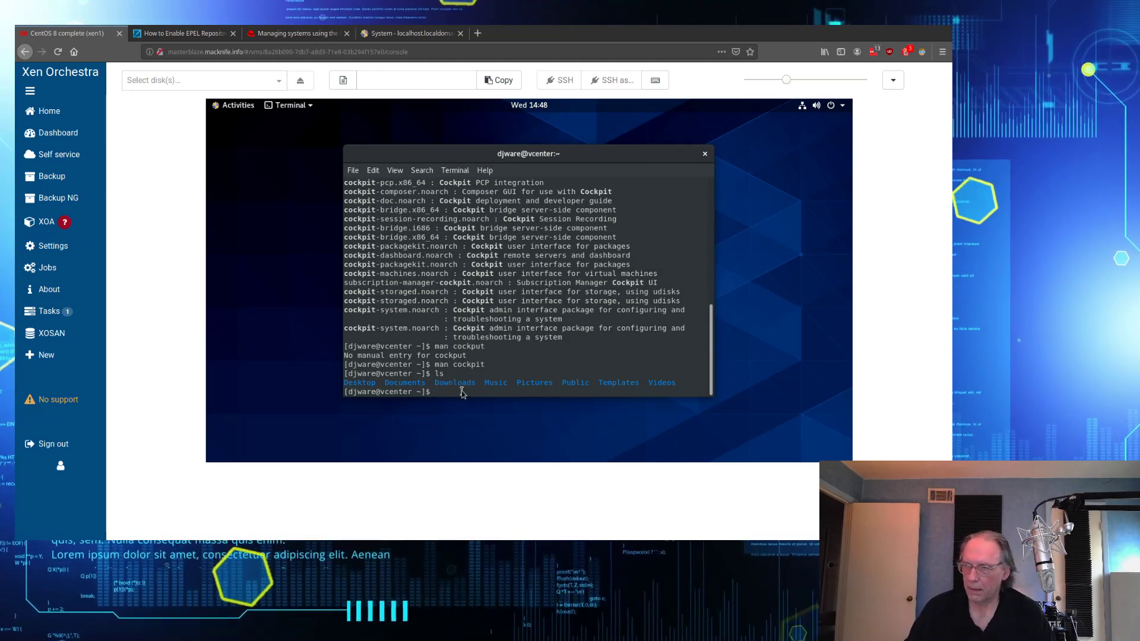
# Step: Run "sudo dnf install cockpit-ws", enter the account password, and look back over the list of Cockpit packages
pyautogui.write('sudo dnf')
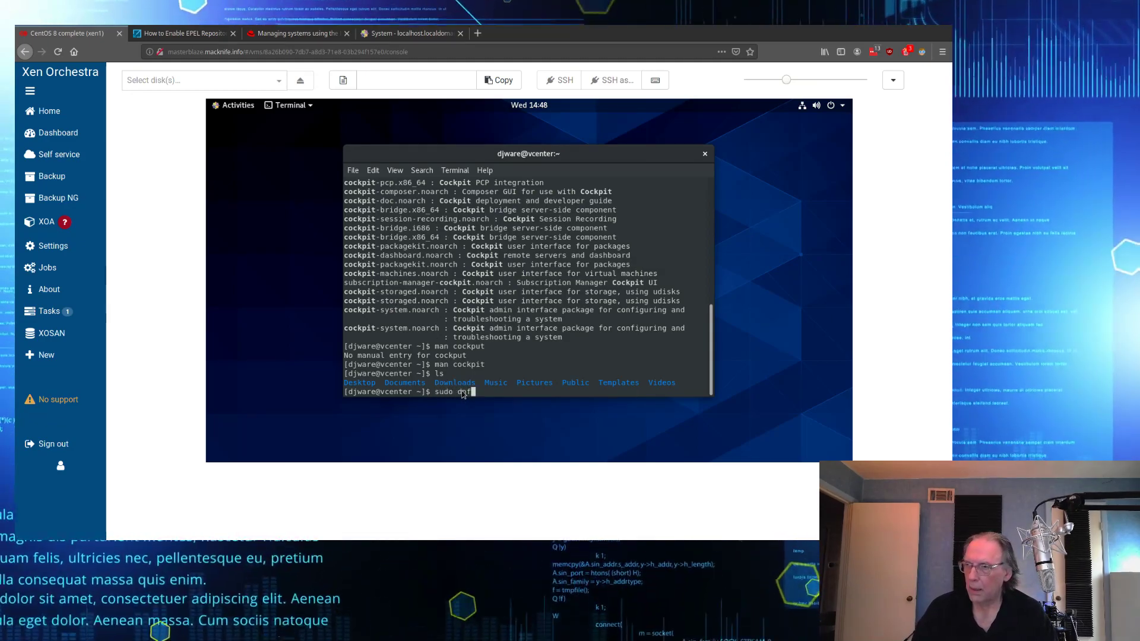
pyautogui.write(' install co')
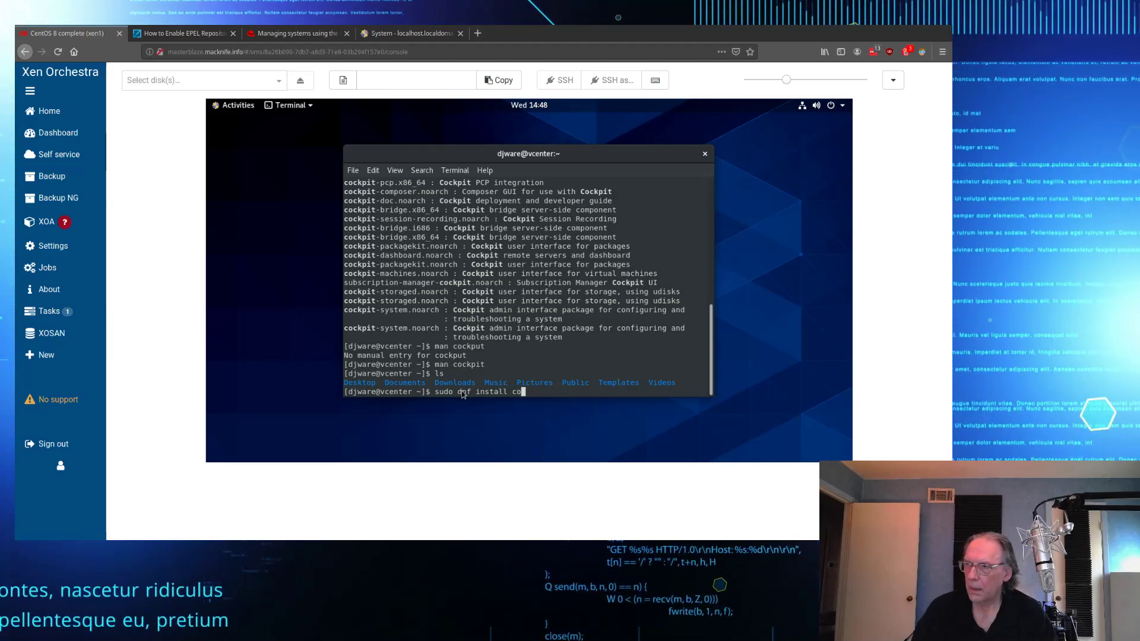
pyautogui.write('ckpui')
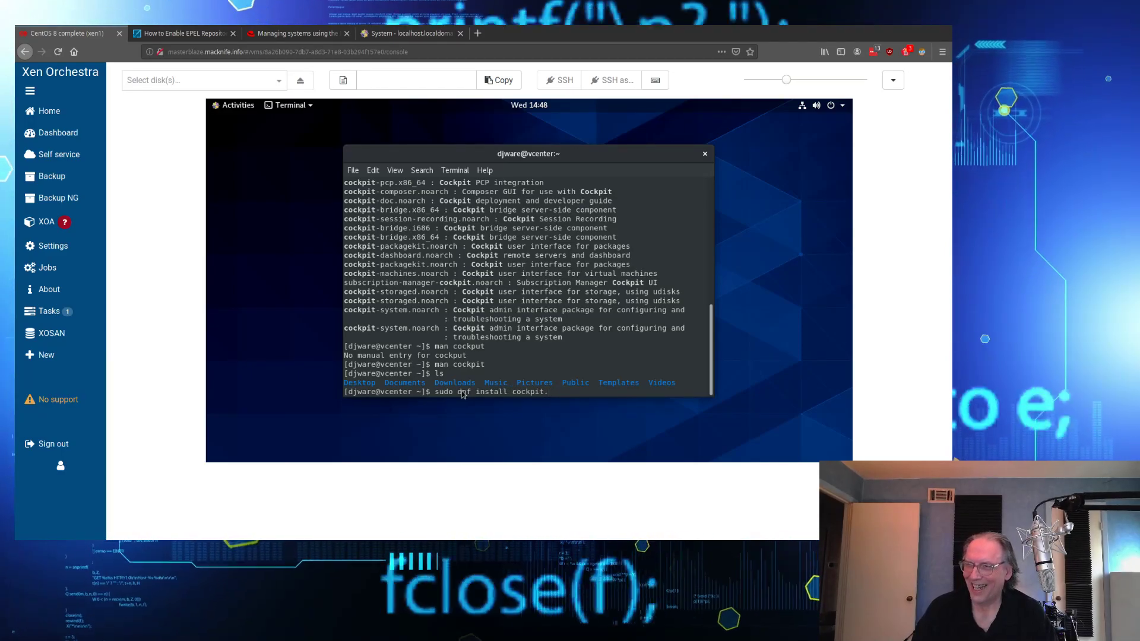
pyautogui.write('-ws')
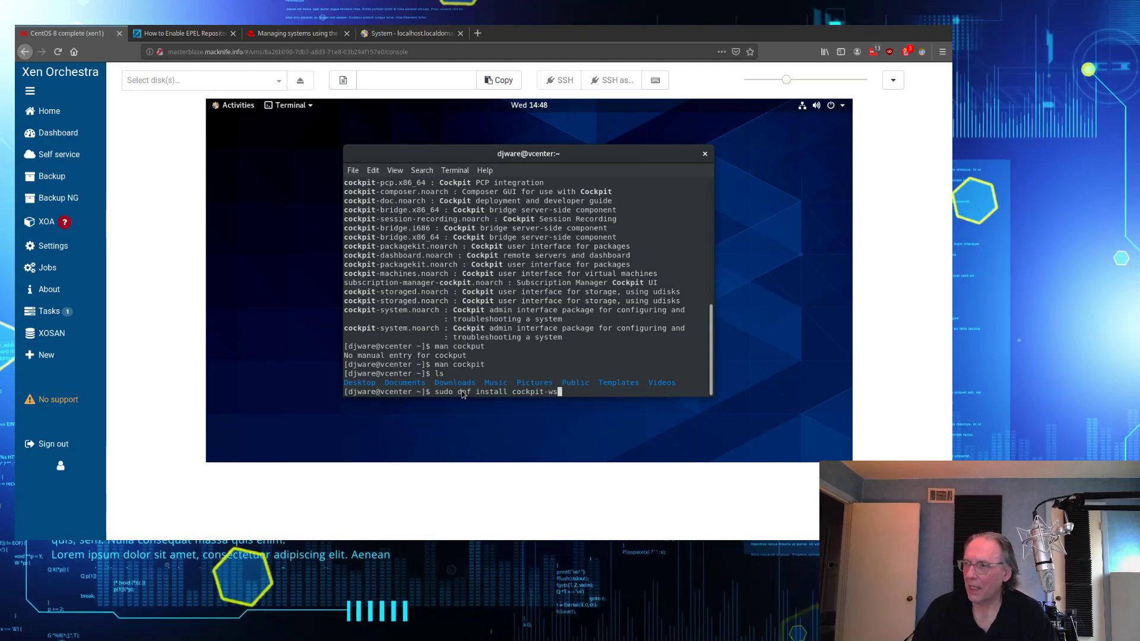
pyautogui.press('Return')
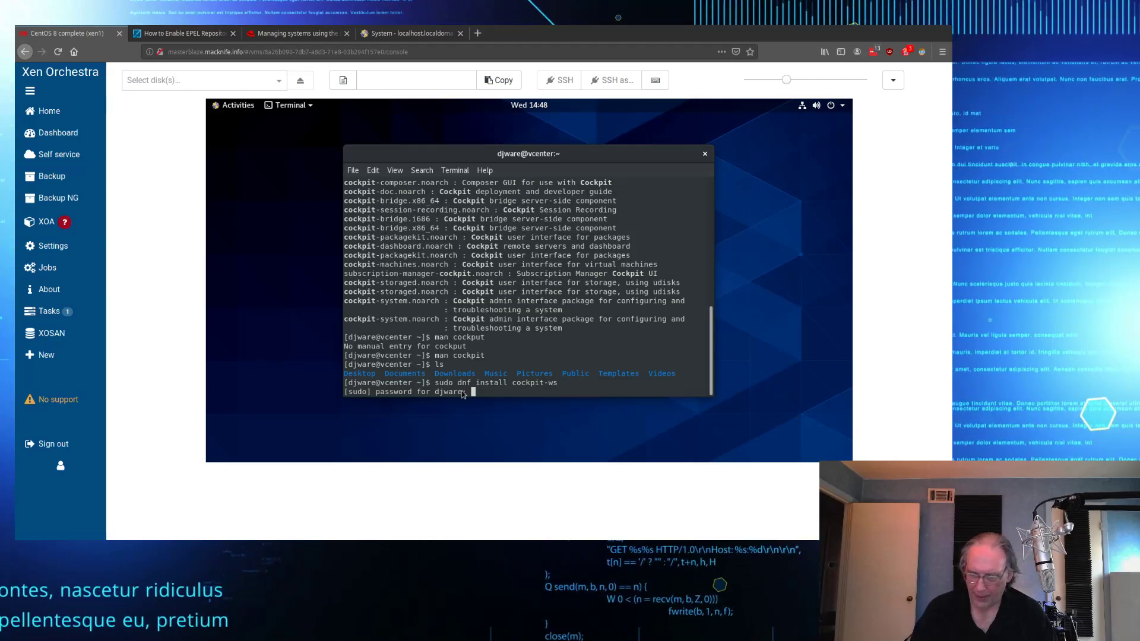
pyautogui.press('Return')
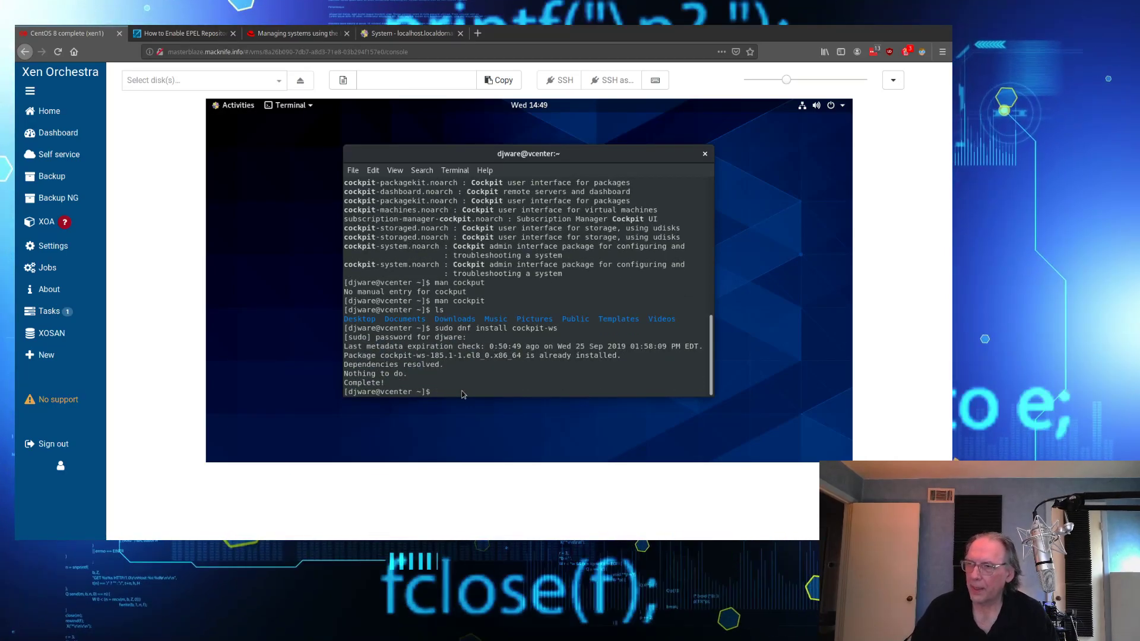
pyautogui.scroll(2, 490, 293)
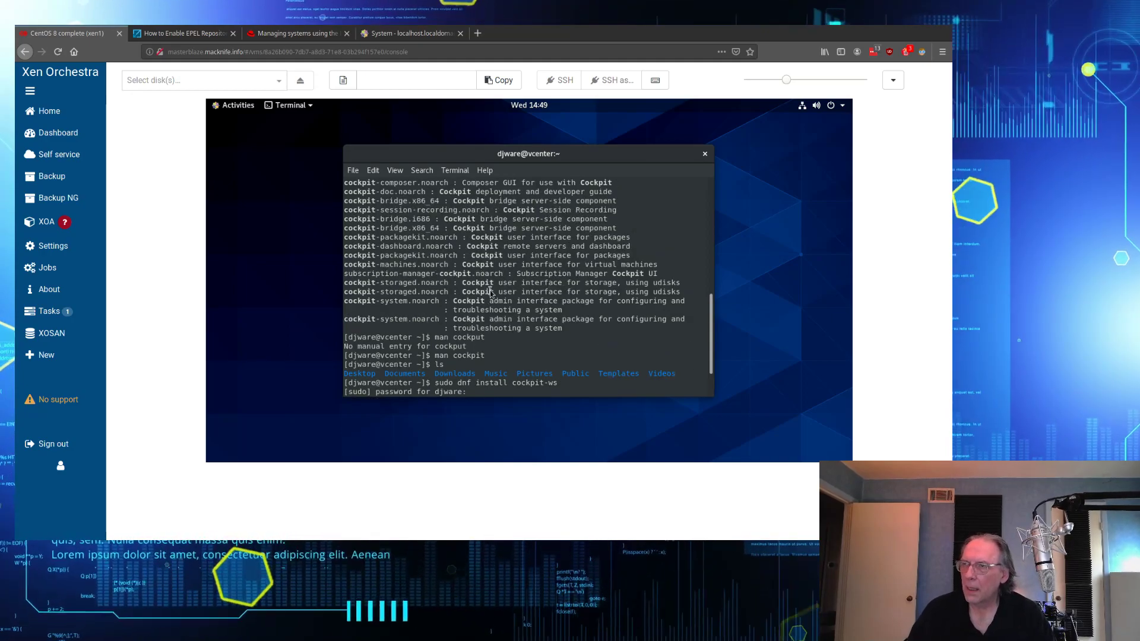
pyautogui.scroll(2, 491, 293)
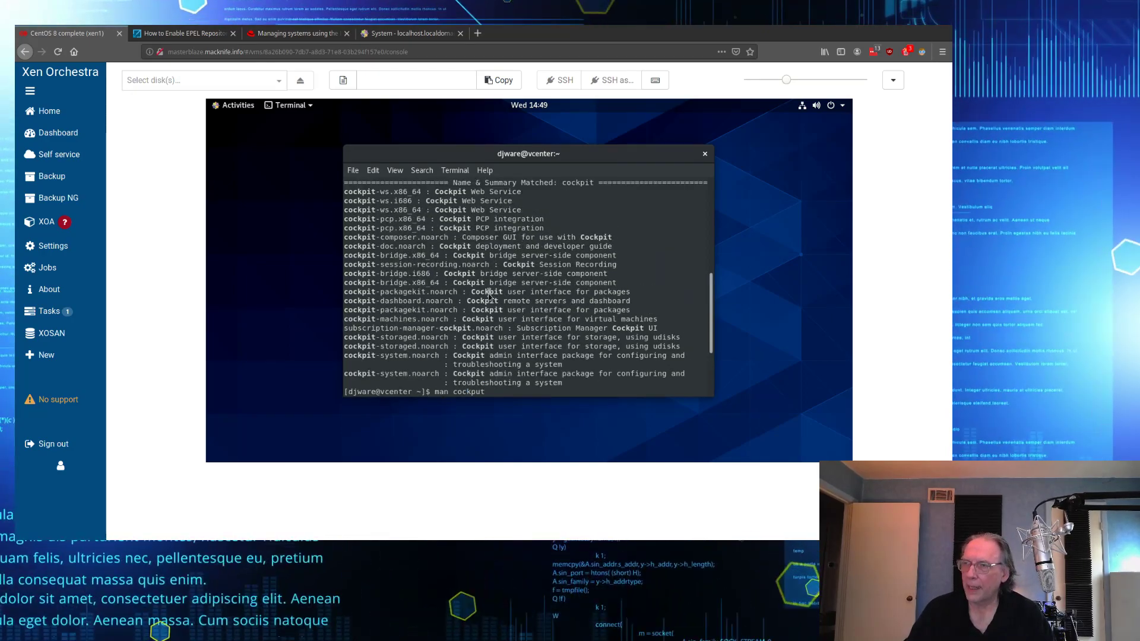
pyautogui.scroll(-4, 487, 324)
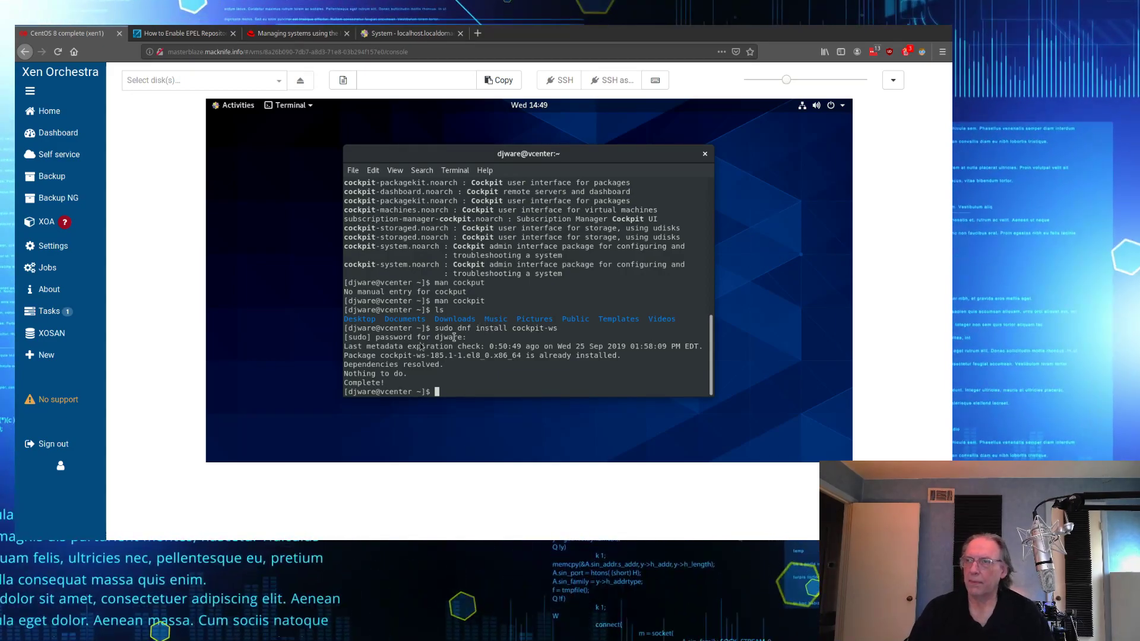
# Step: Show all installed applications, launch Htop to inspect the running processes and memory use, and quit it
pyautogui.click(238, 105)
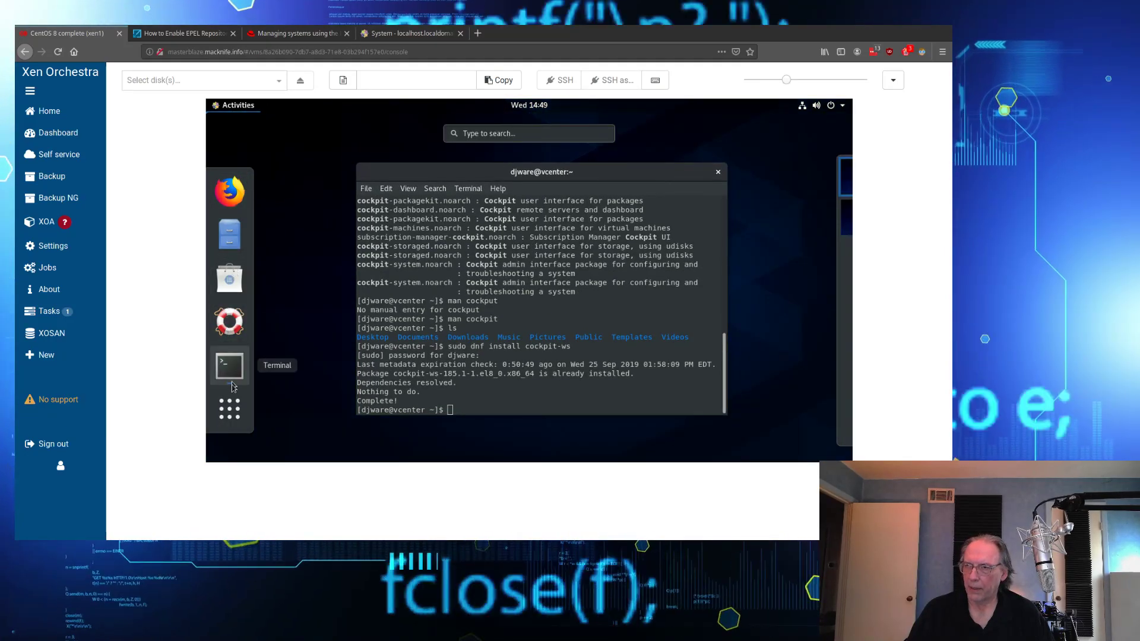
pyautogui.click(235, 411)
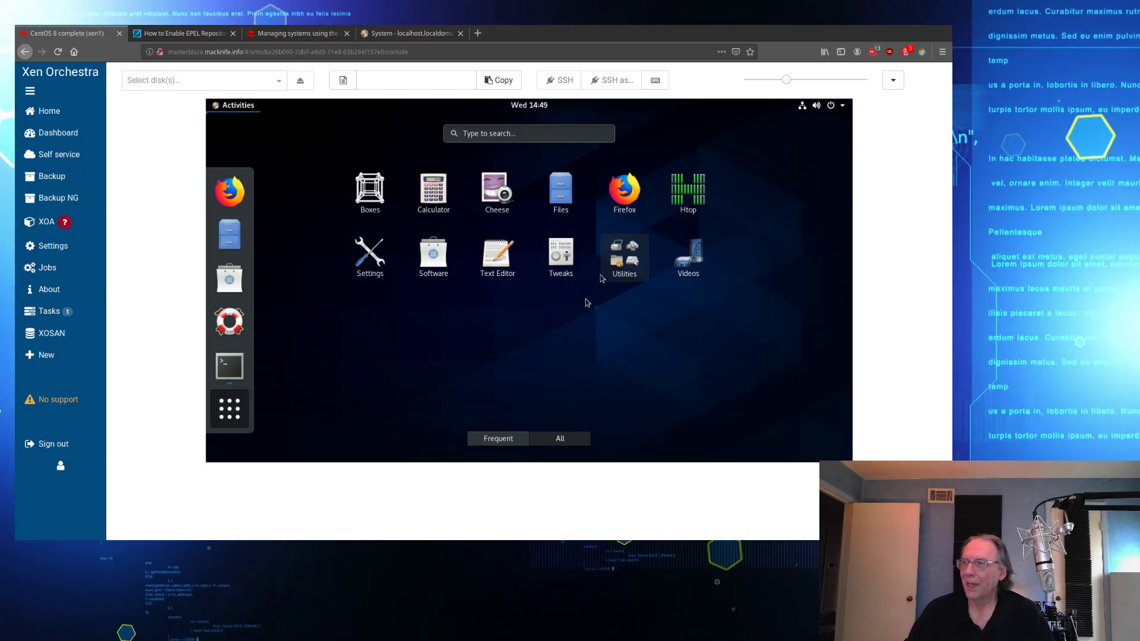
pyautogui.click(686, 197)
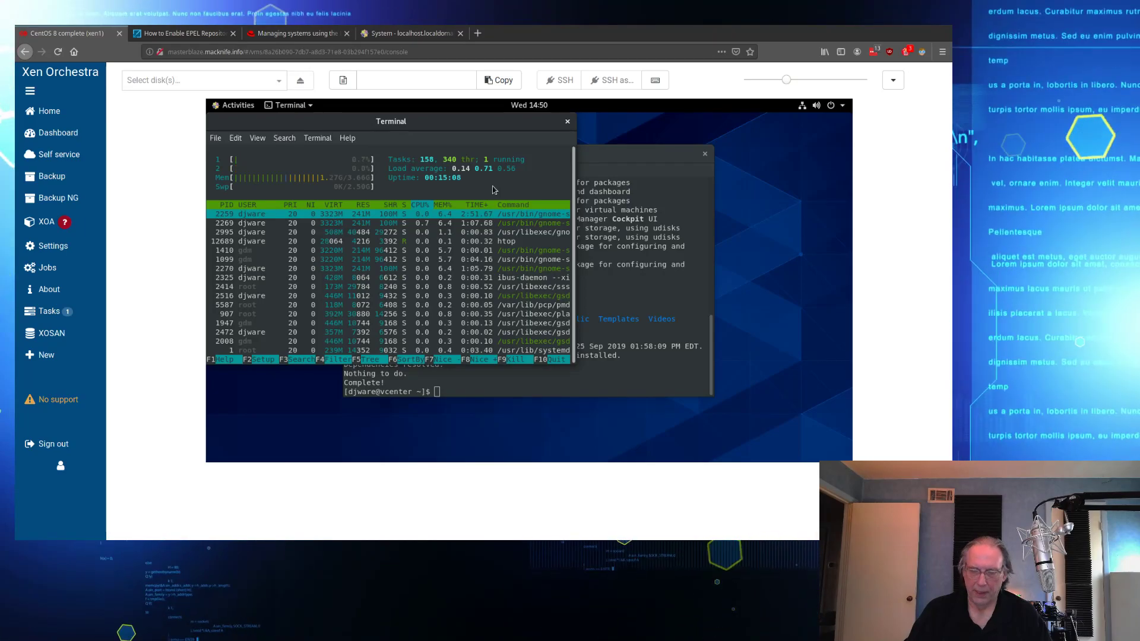
pyautogui.press('q')
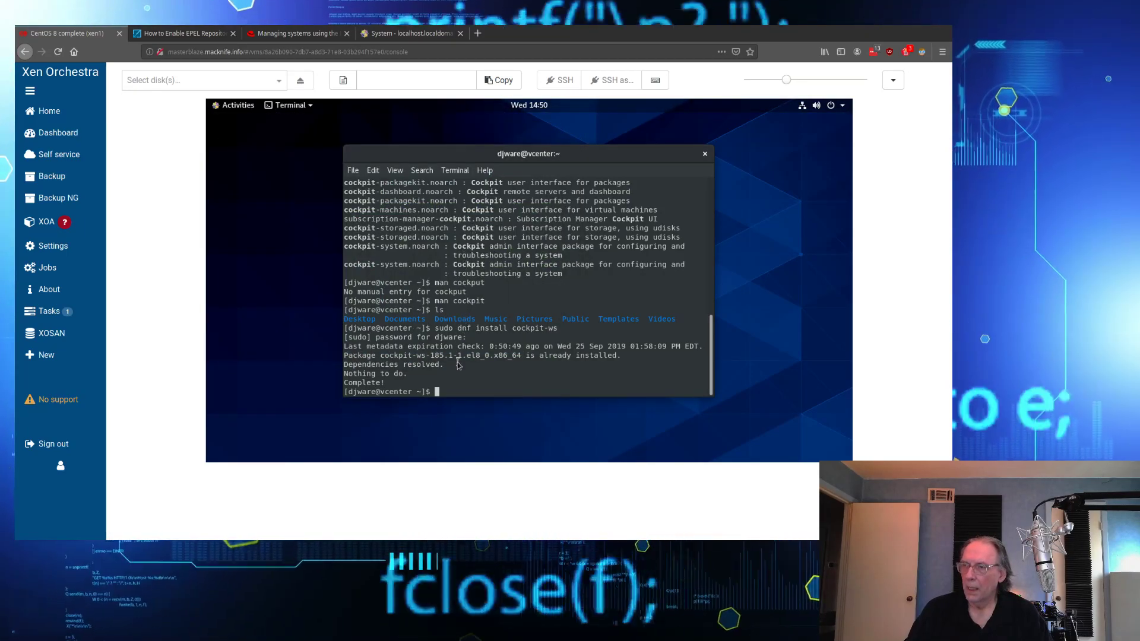
# Step: Open the Software application and browse the Audio & Video and Communication & News categories
pyautogui.click(235, 107)
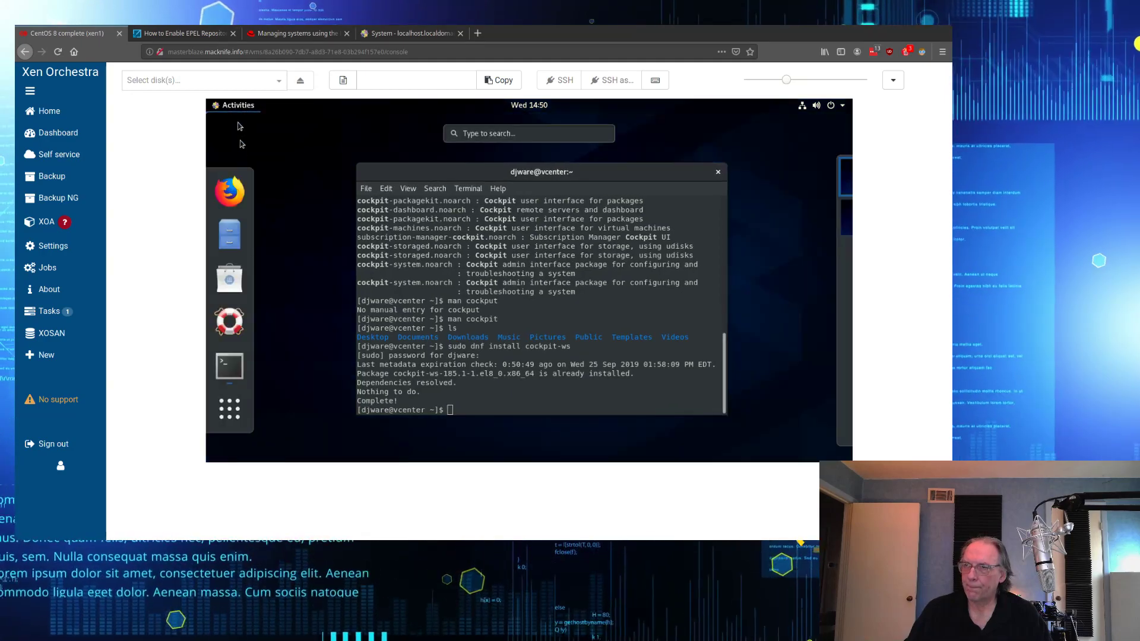
pyautogui.click(230, 277)
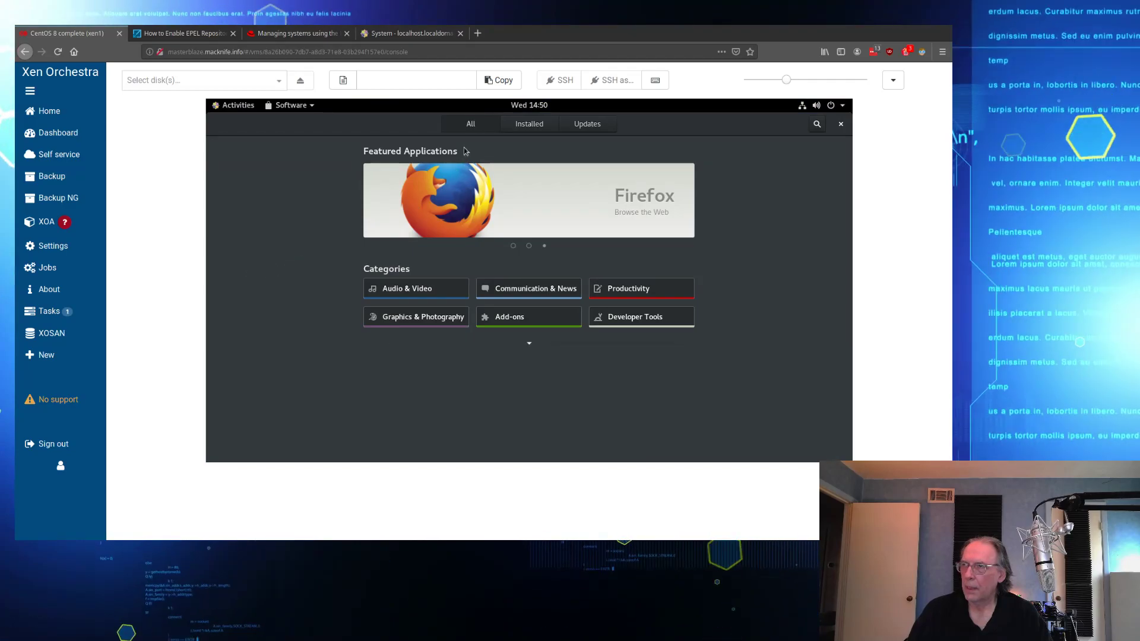
pyautogui.click(414, 291)
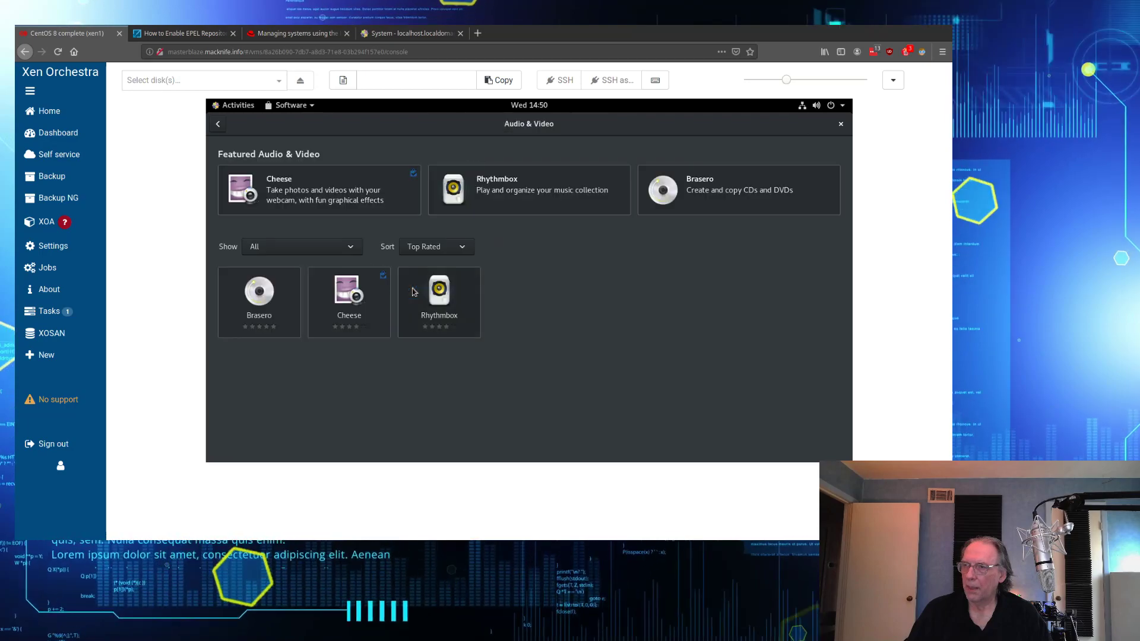
pyautogui.click(218, 125)
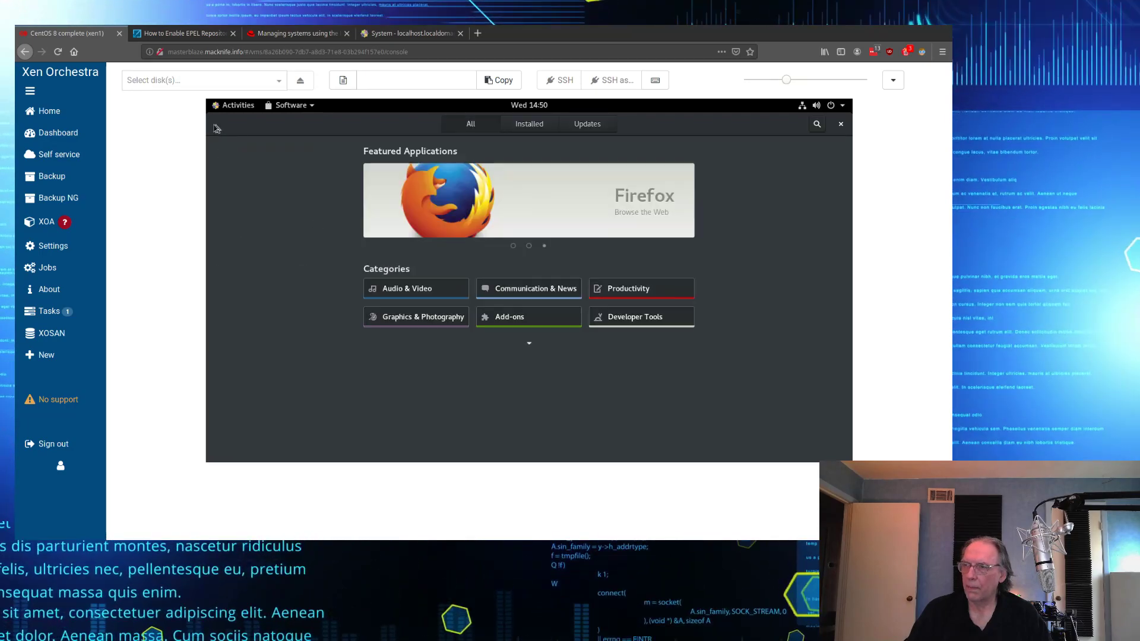
pyautogui.click(508, 290)
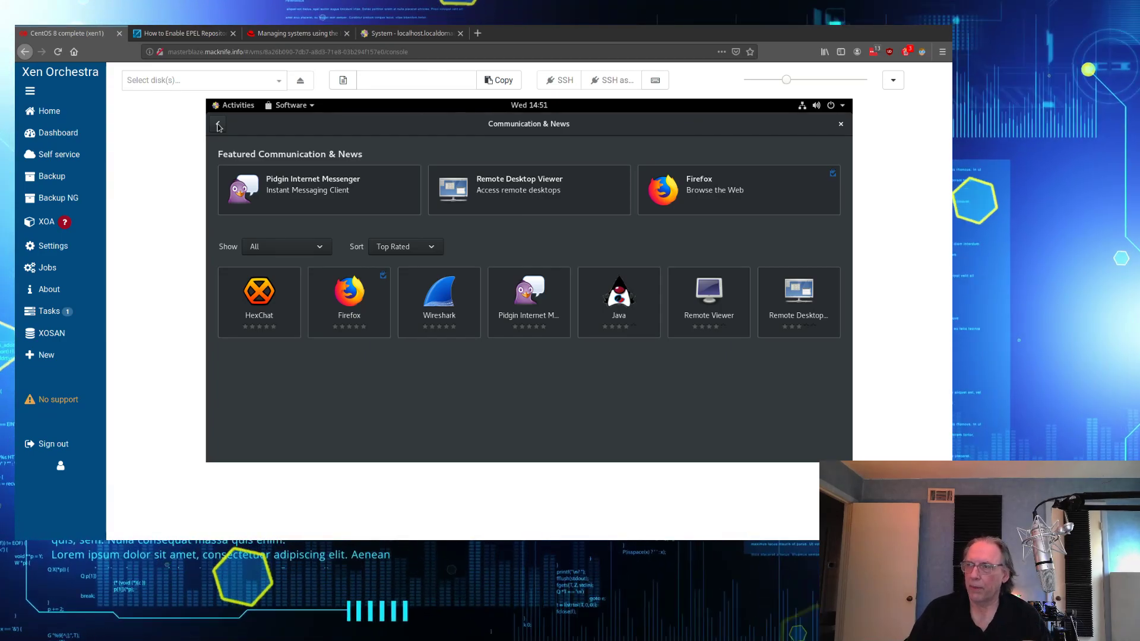
pyautogui.click(218, 125)
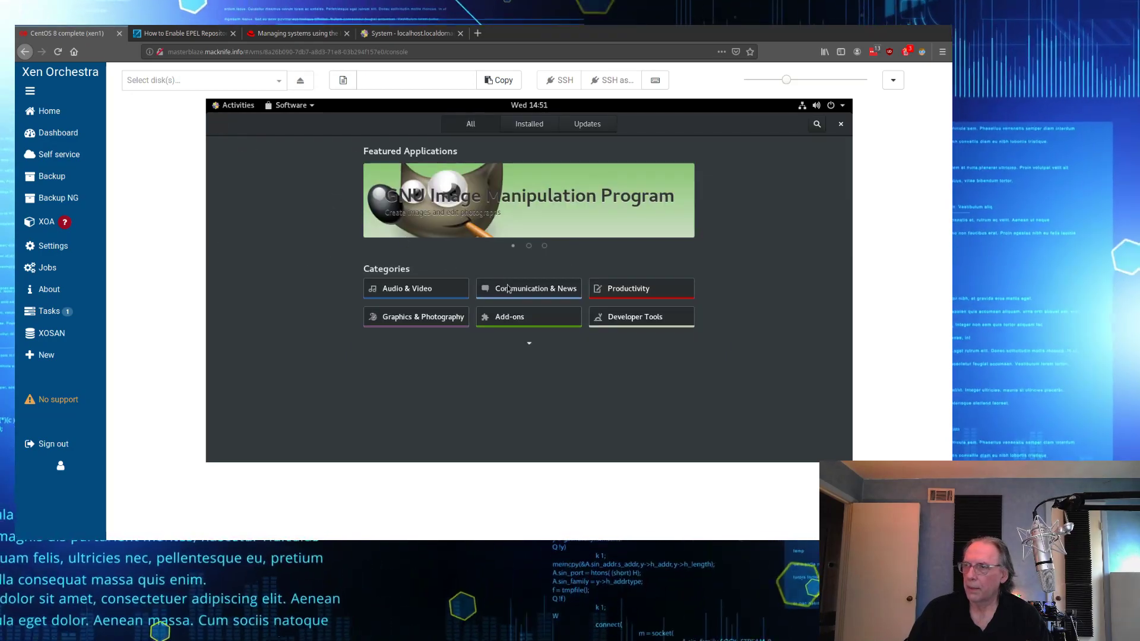
pyautogui.click(410, 288)
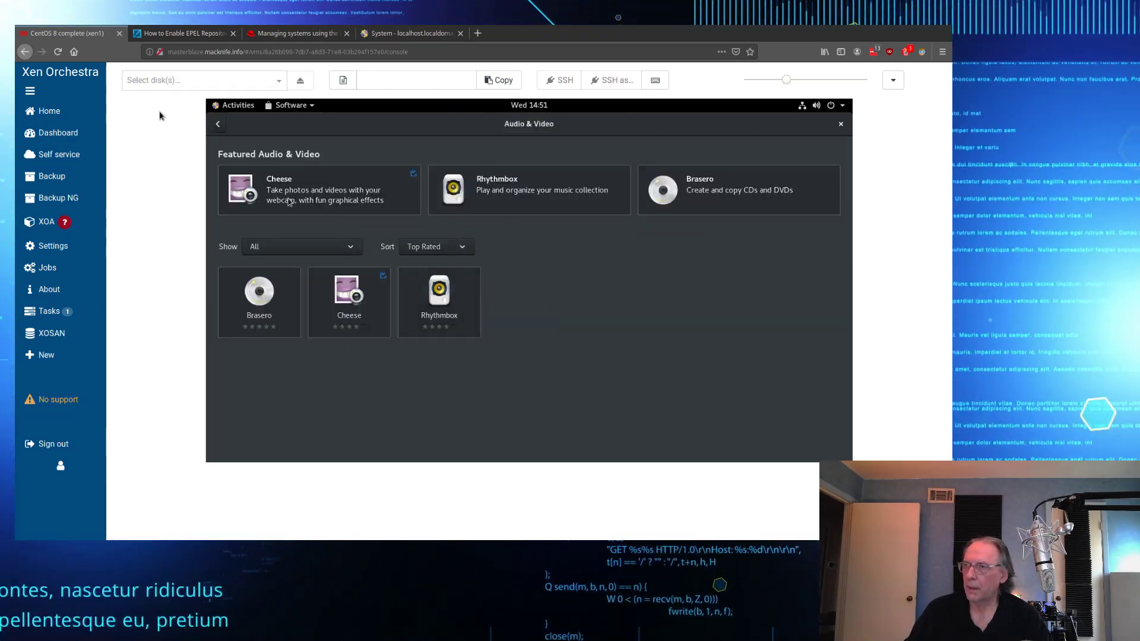
pyautogui.click(216, 125)
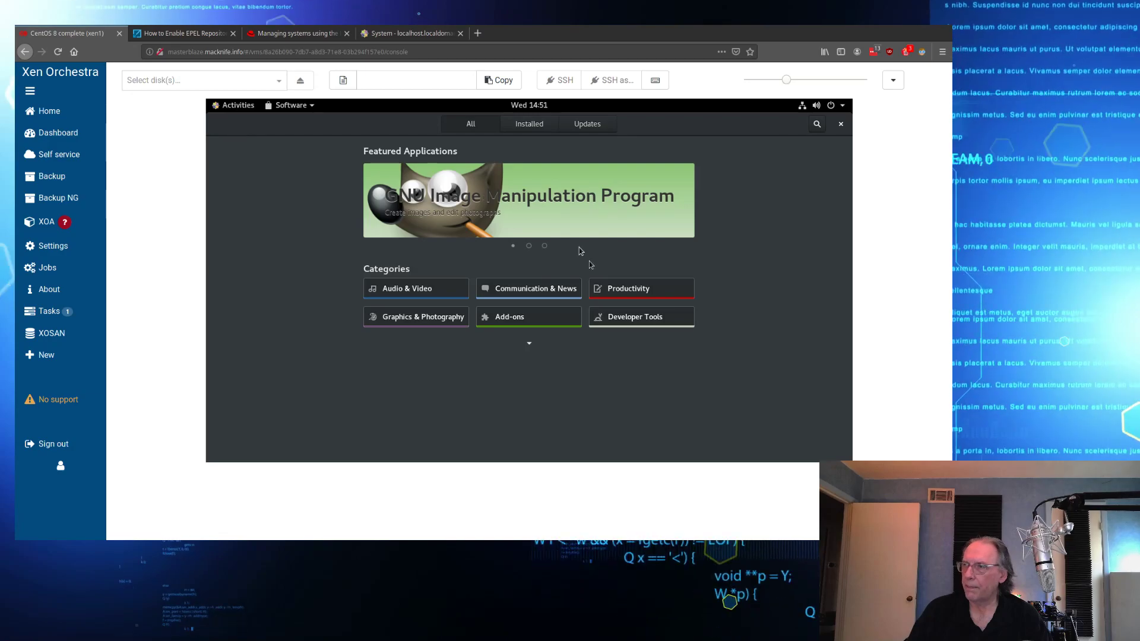
# Step: Browse the Productivity and Graphics & Photography categories, checking the sort options of the latter, and return to the category overview
pyautogui.click(619, 297)
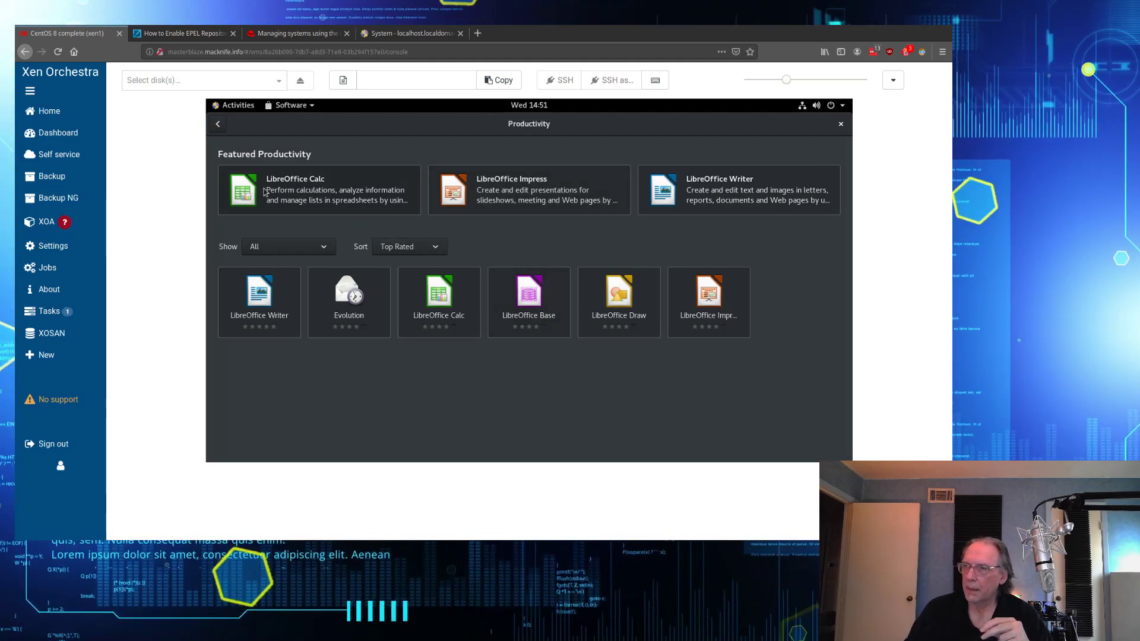
pyautogui.click(218, 125)
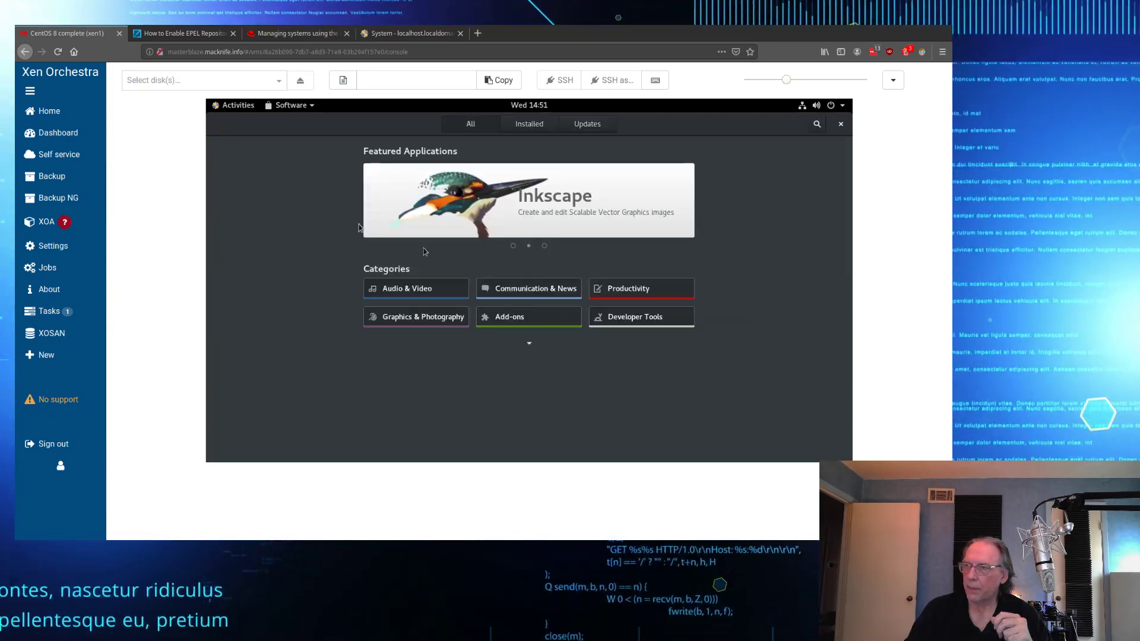
pyautogui.click(429, 319)
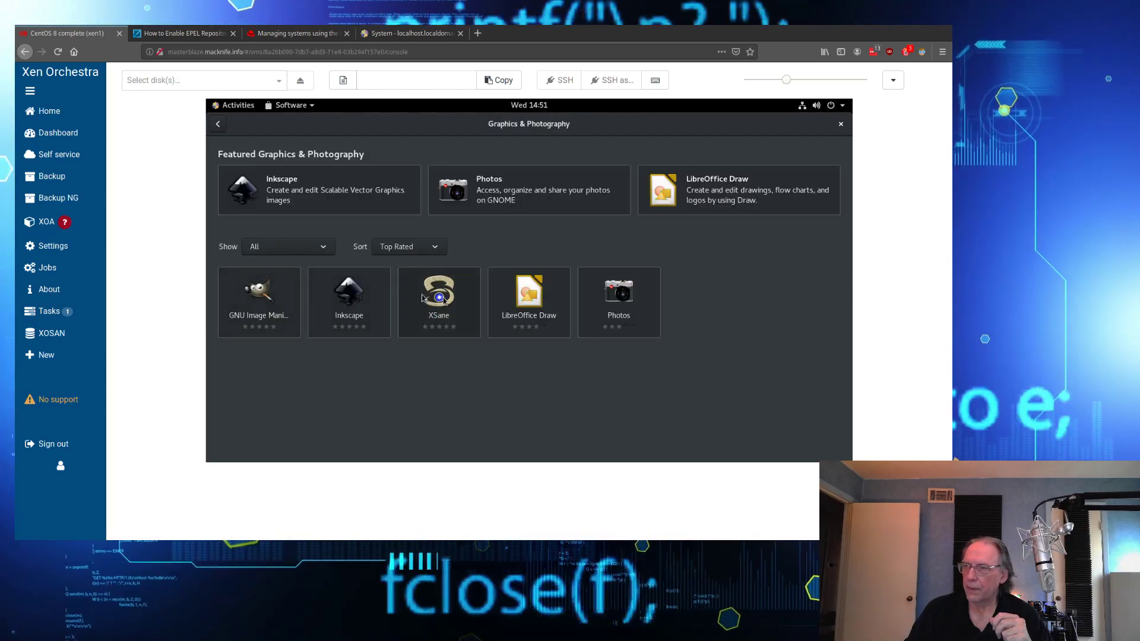
pyautogui.click(399, 252)
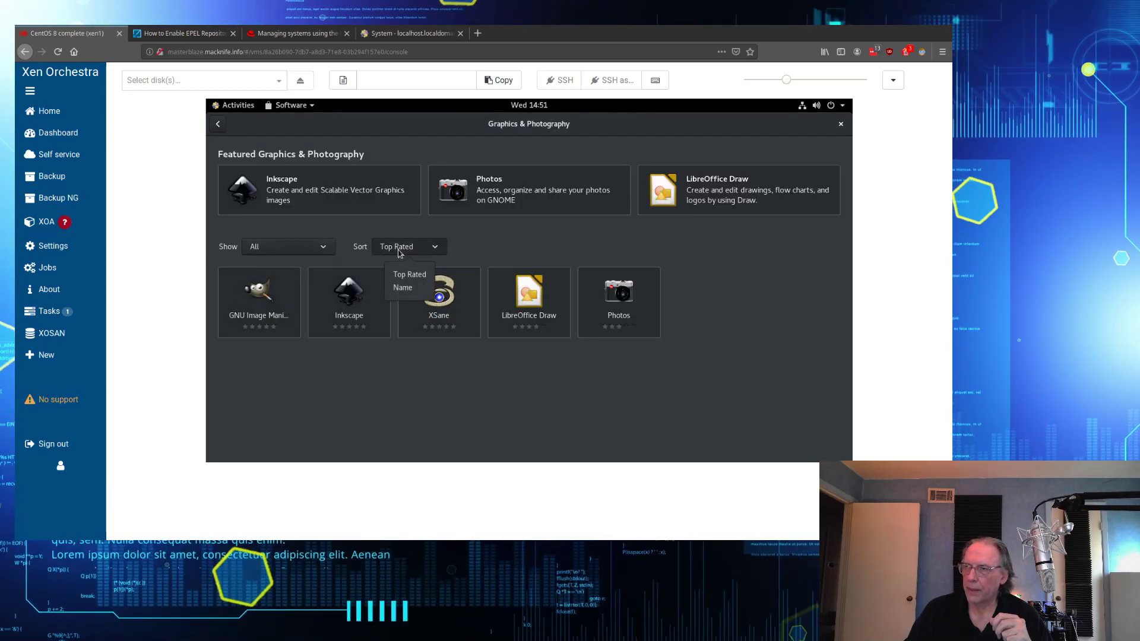
pyautogui.click(402, 249)
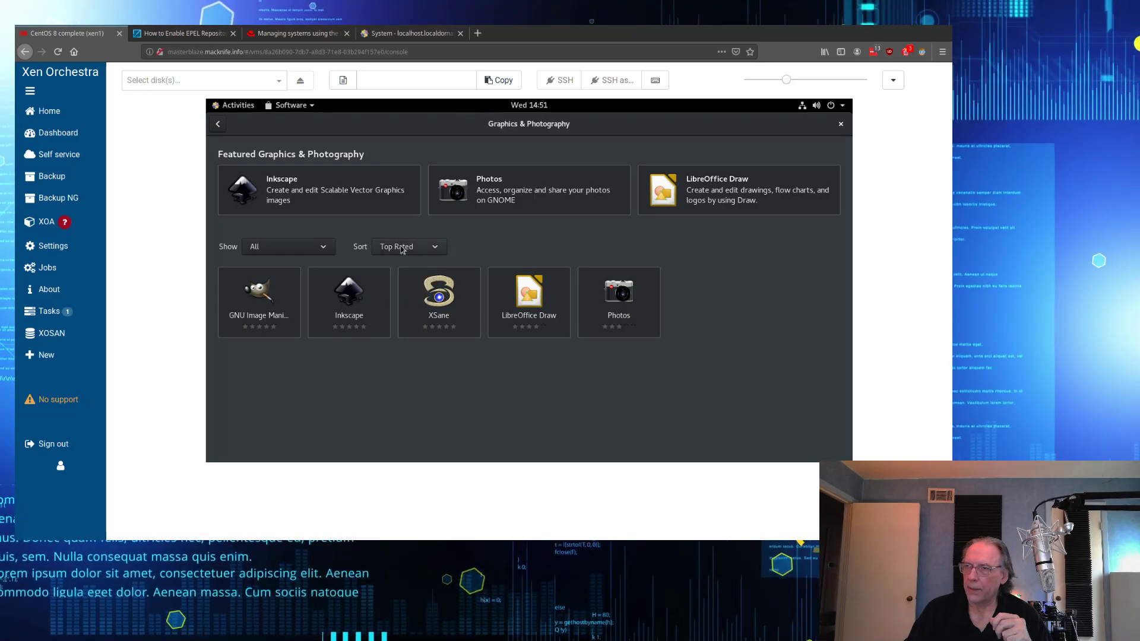
pyautogui.click(217, 124)
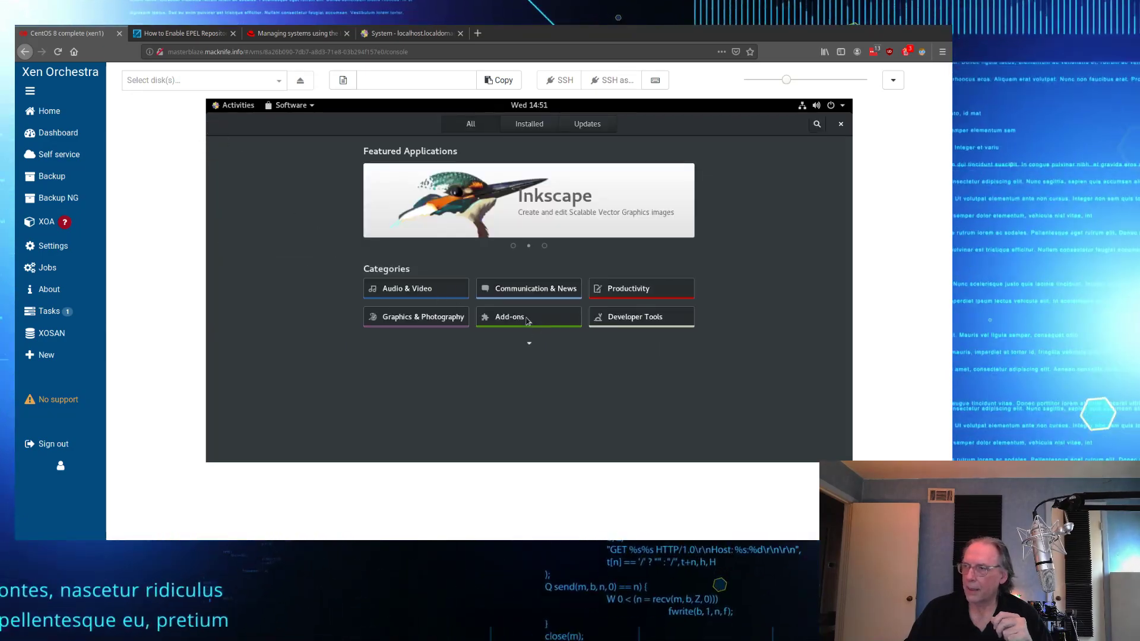
# Step: Browse the Add-ons category's fonts, input sources, localization and shell extensions, and return to the category overview
pyautogui.click(526, 319)
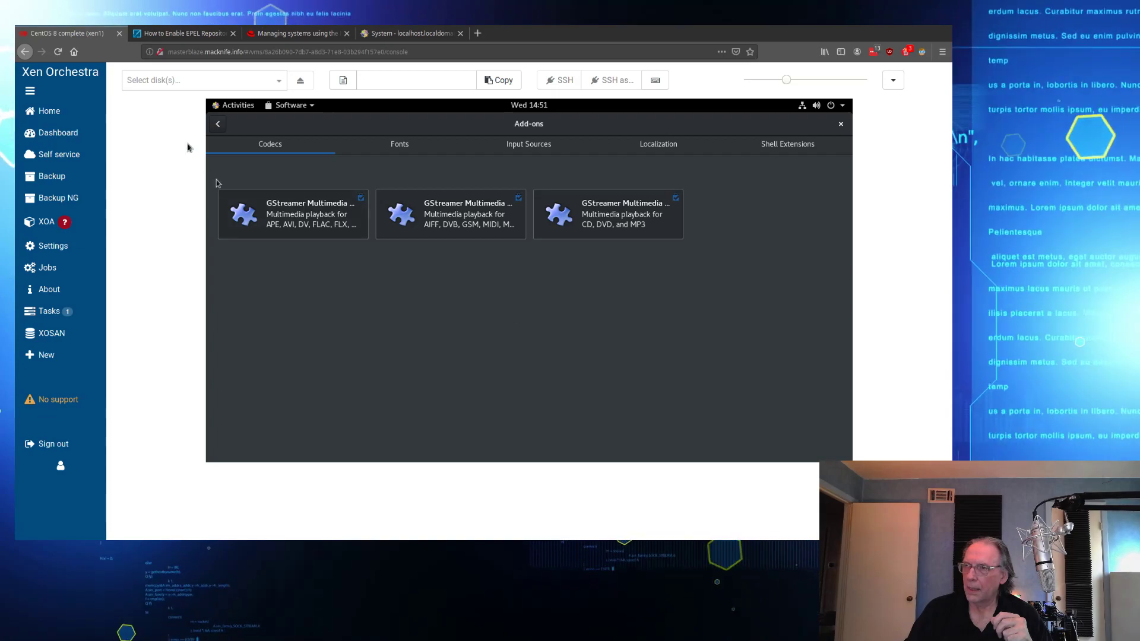
pyautogui.click(408, 149)
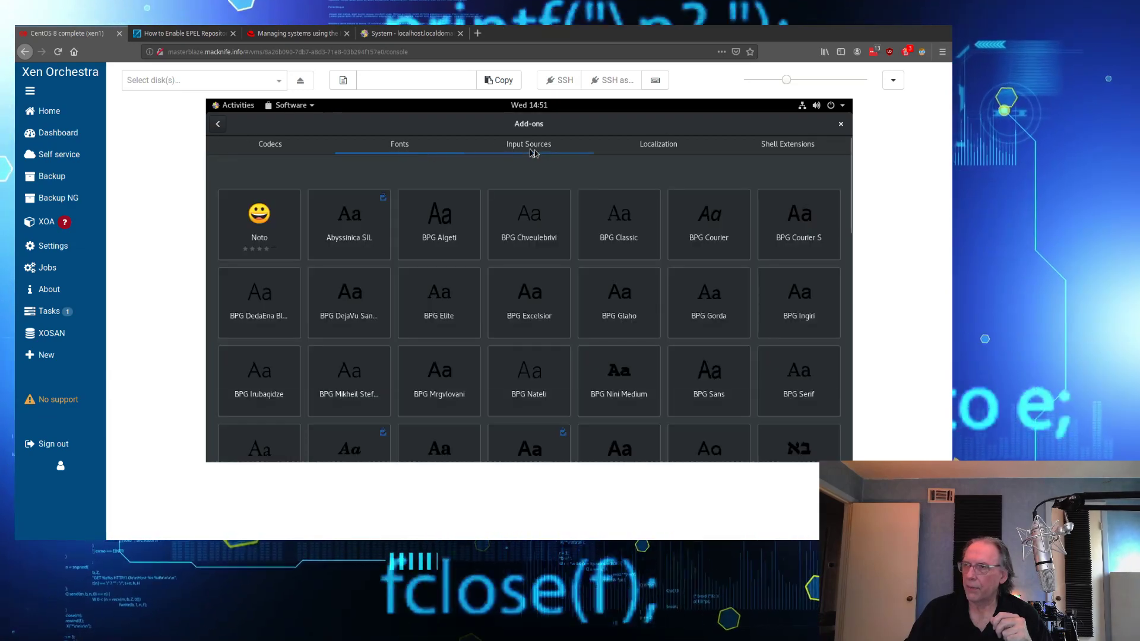
pyautogui.click(534, 152)
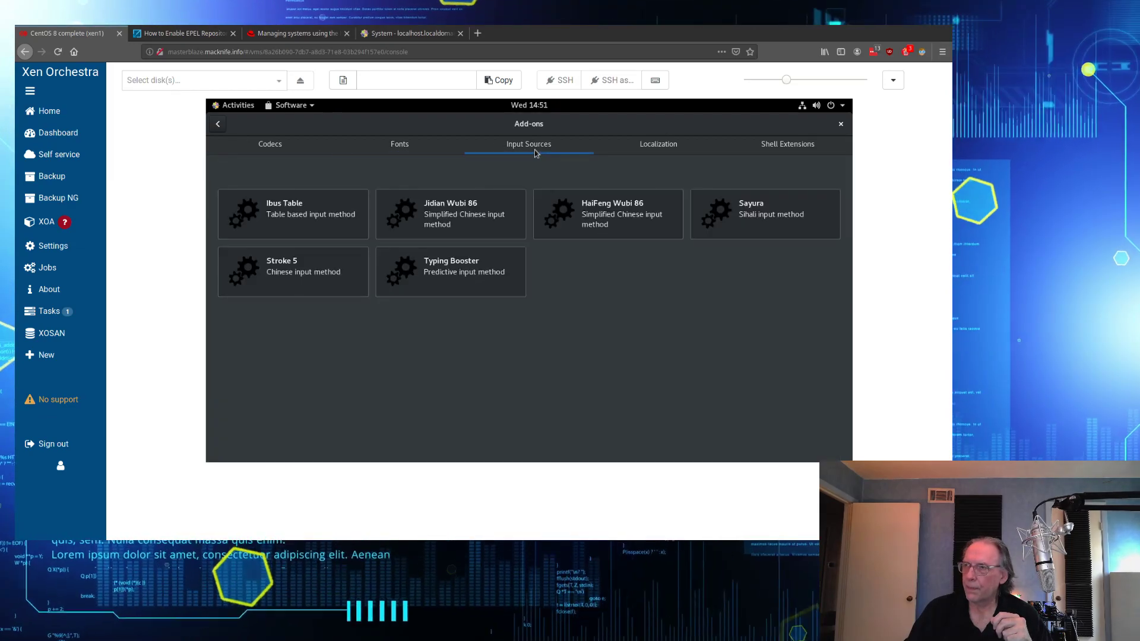
pyautogui.click(637, 148)
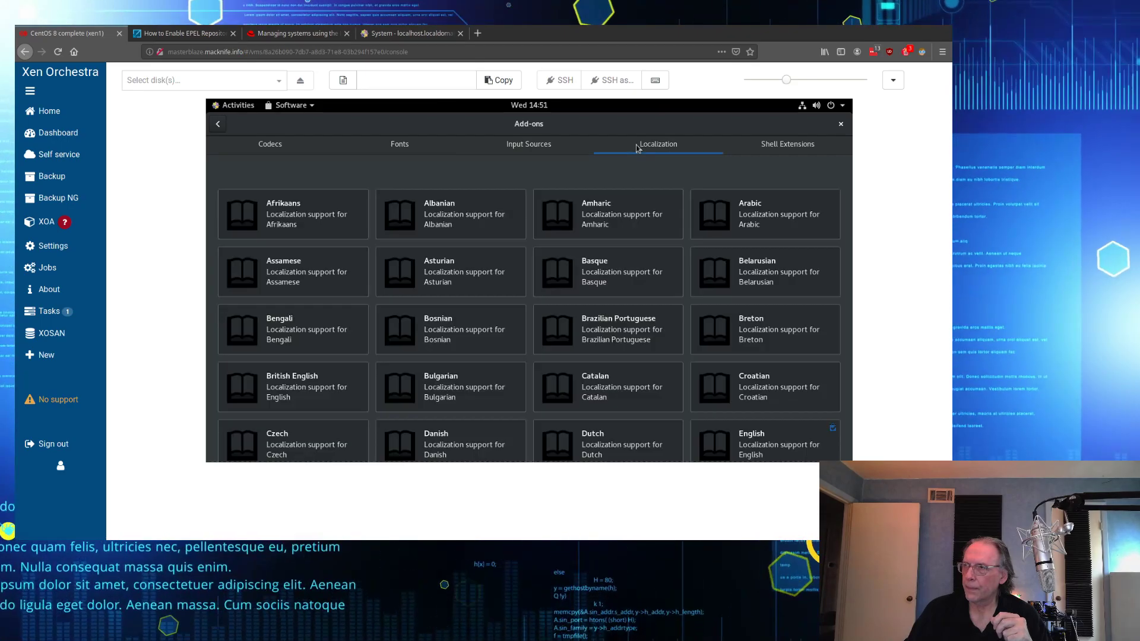
pyautogui.click(781, 150)
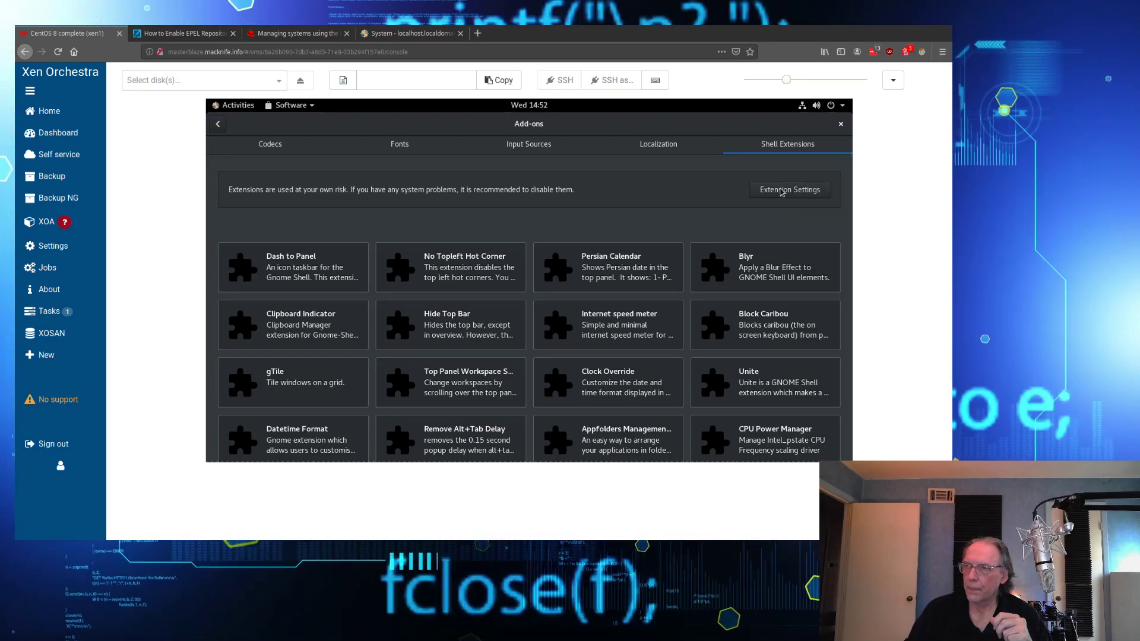
pyautogui.click(218, 124)
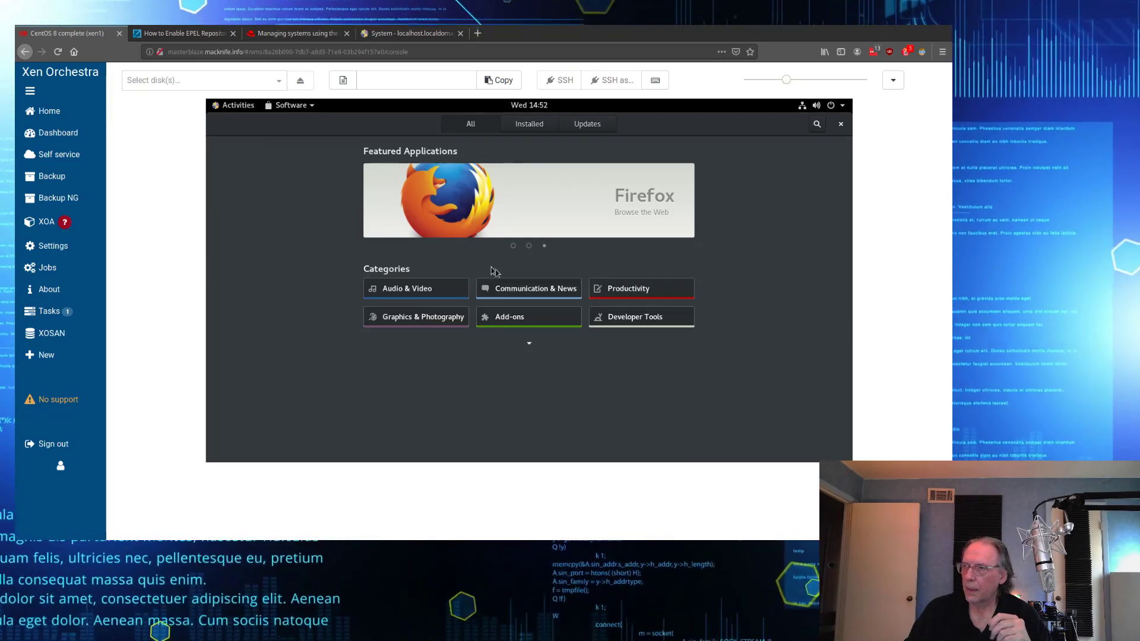
# Step: Browse the Developer Tools category and close the Software application
pyautogui.click(628, 319)
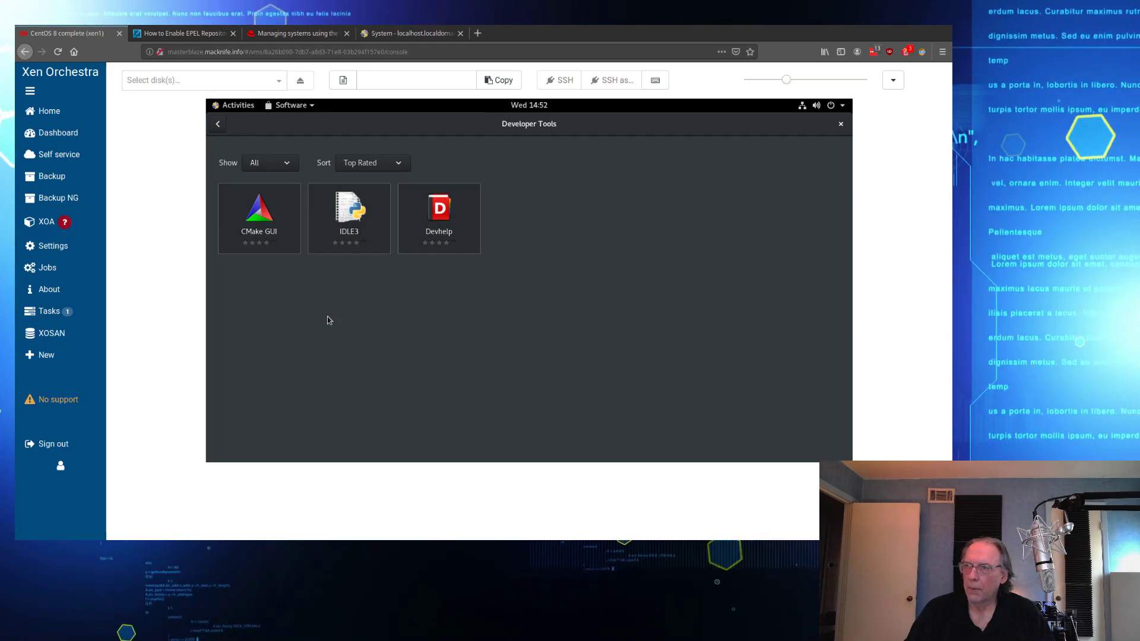
pyautogui.click(219, 125)
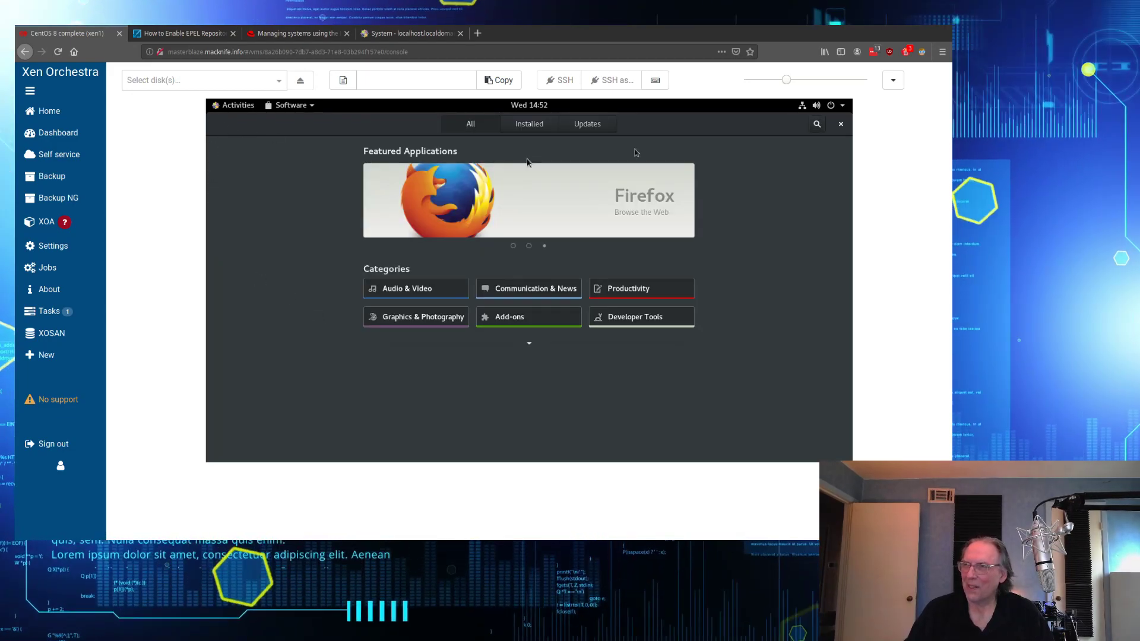
pyautogui.click(839, 124)
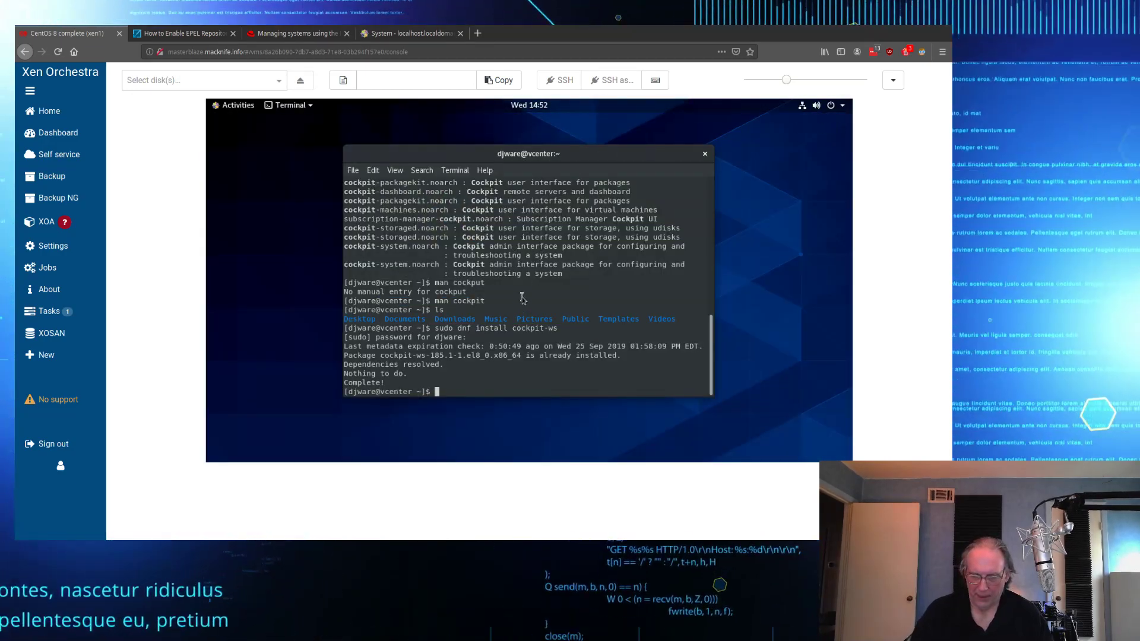
# Step: Check the compiler version with "gcc --version" in the terminal and decline installing the gcc package
pyautogui.write('ve')
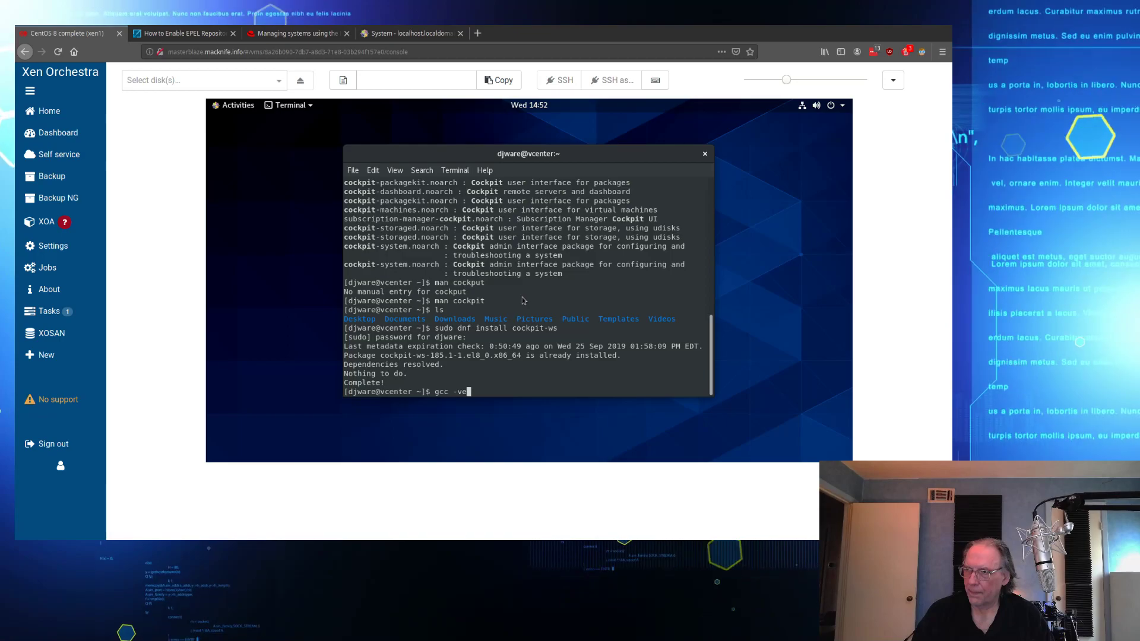
pyautogui.write('version')
pyautogui.press('Return')
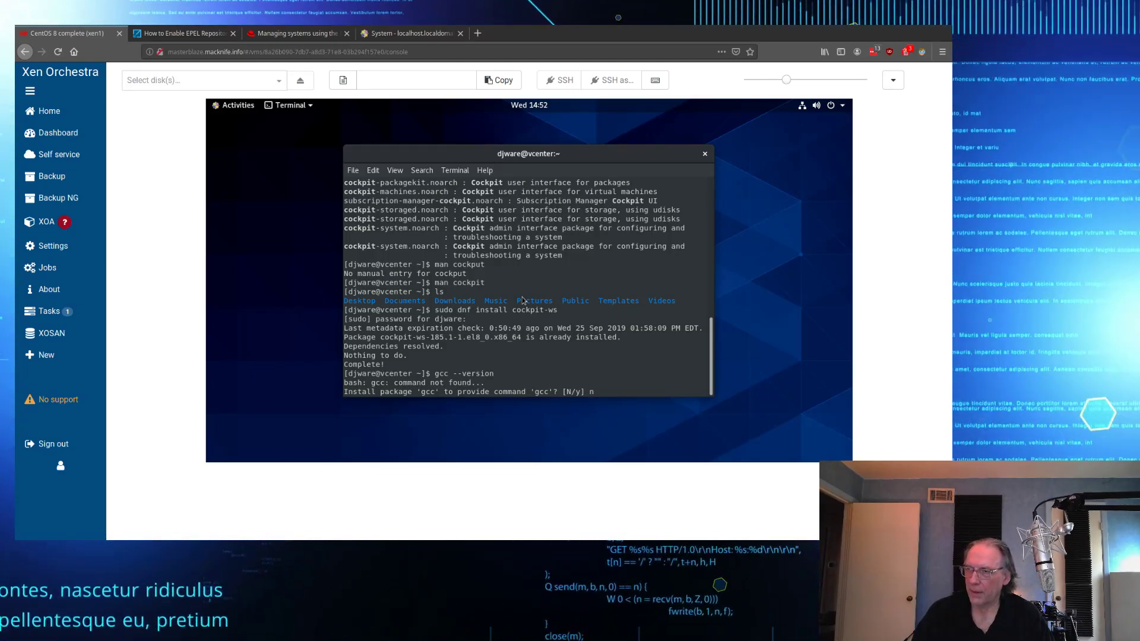
pyautogui.write('n')
pyautogui.press('Return')
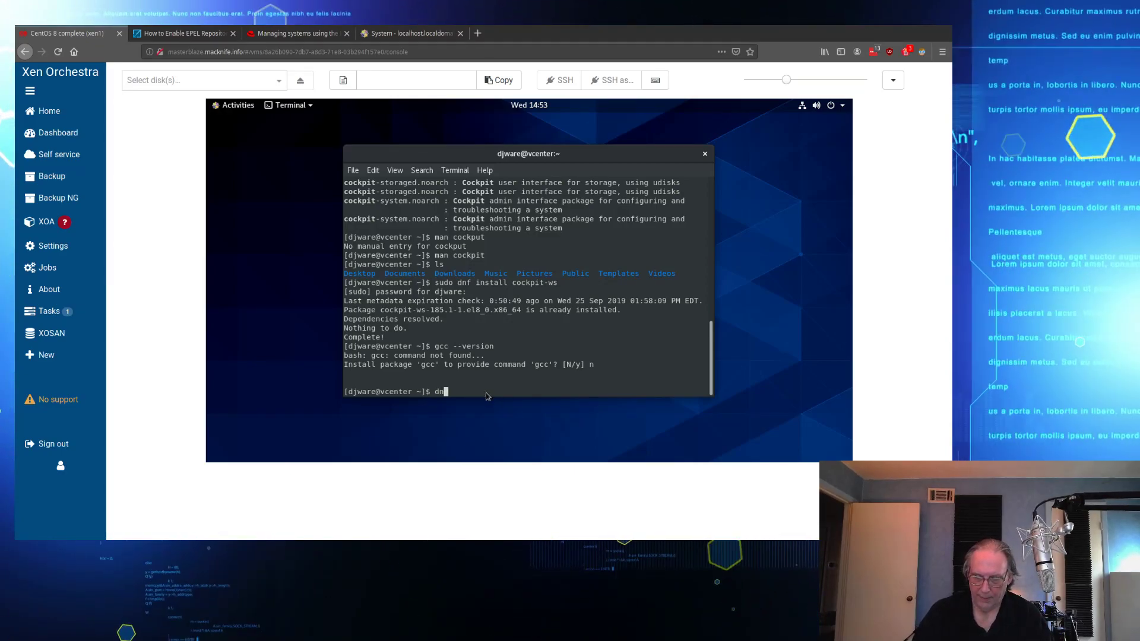
# Step: Search the package repositories for desktop packages with "dnf search desktop"
pyautogui.write('f search d')
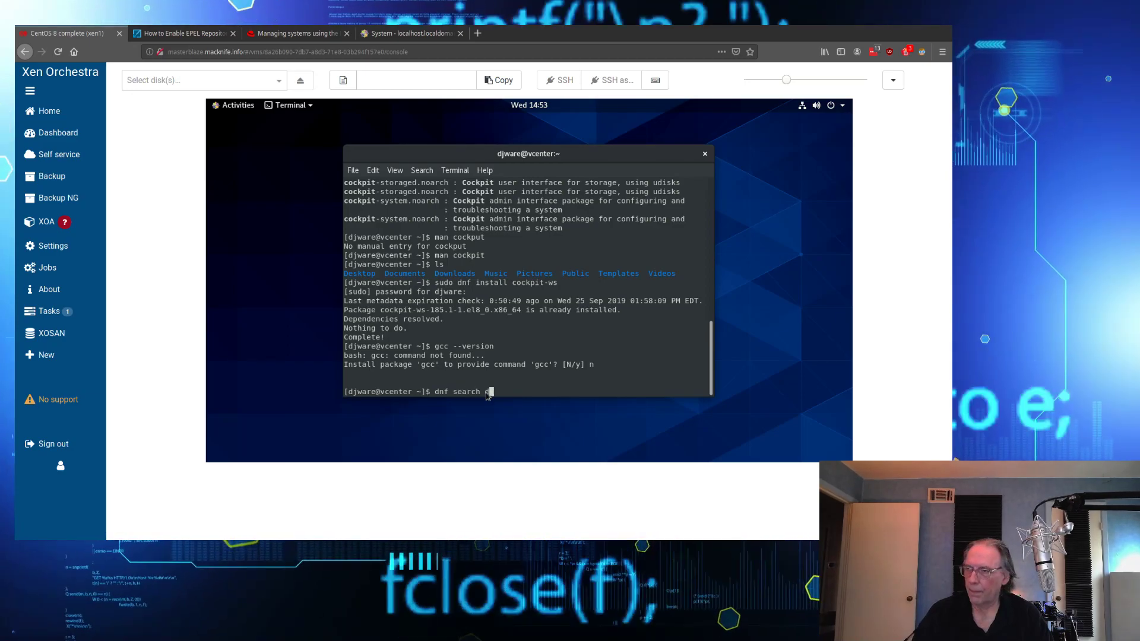
pyautogui.write('esktrop')
pyautogui.press('BackSpace')
pyautogui.press('BackSpace')
pyautogui.press('BackSpace')
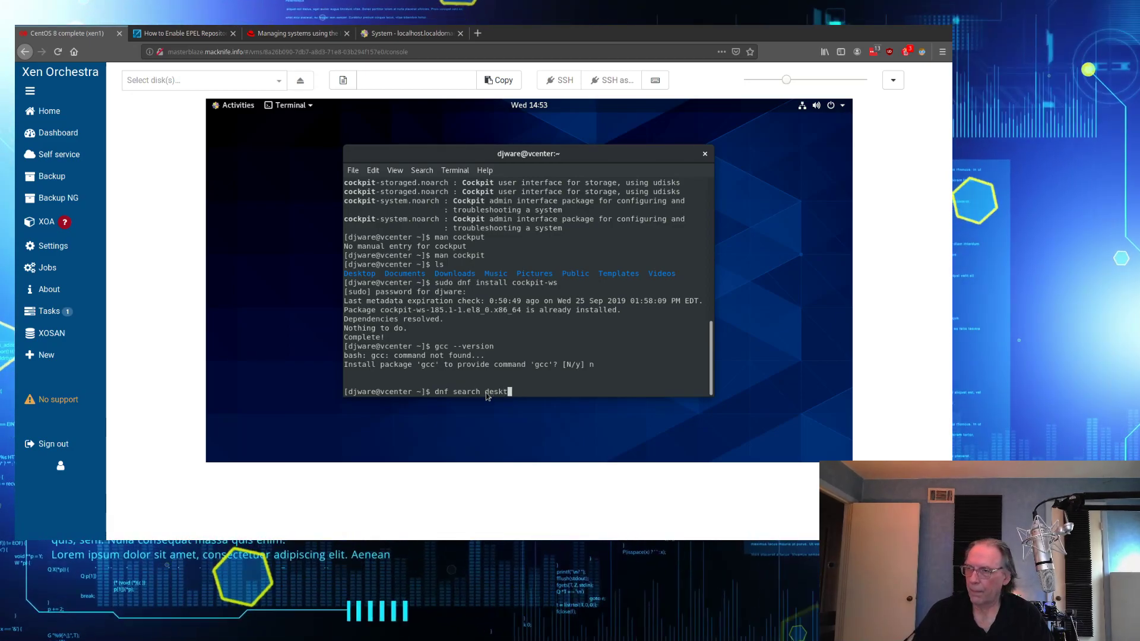
pyautogui.write('op')
pyautogui.press('Return')
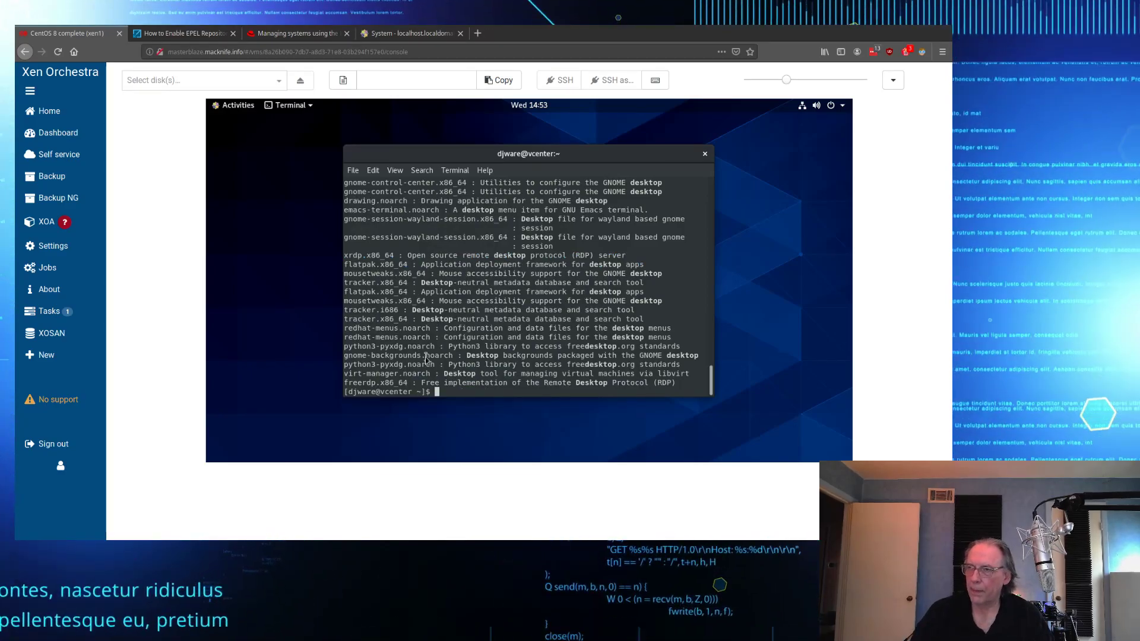
# Step: Look through the full list of desktop package matches from its beginning back to the end
pyautogui.scroll(15, 425, 358)
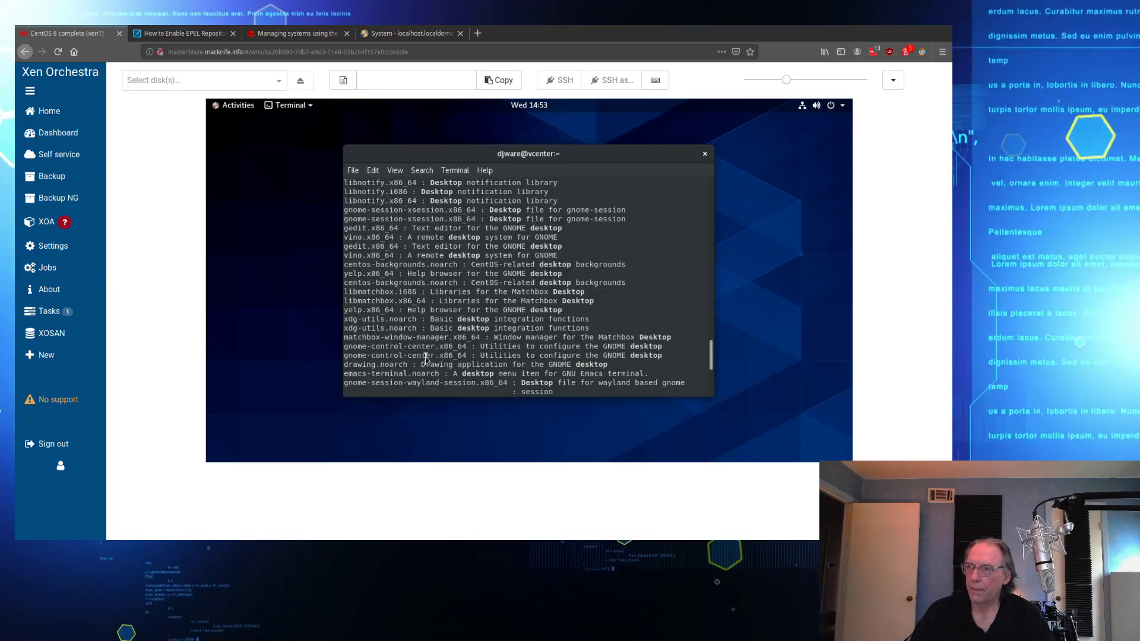
pyautogui.scroll(2, 425, 358)
pyautogui.scroll(6, 425, 358)
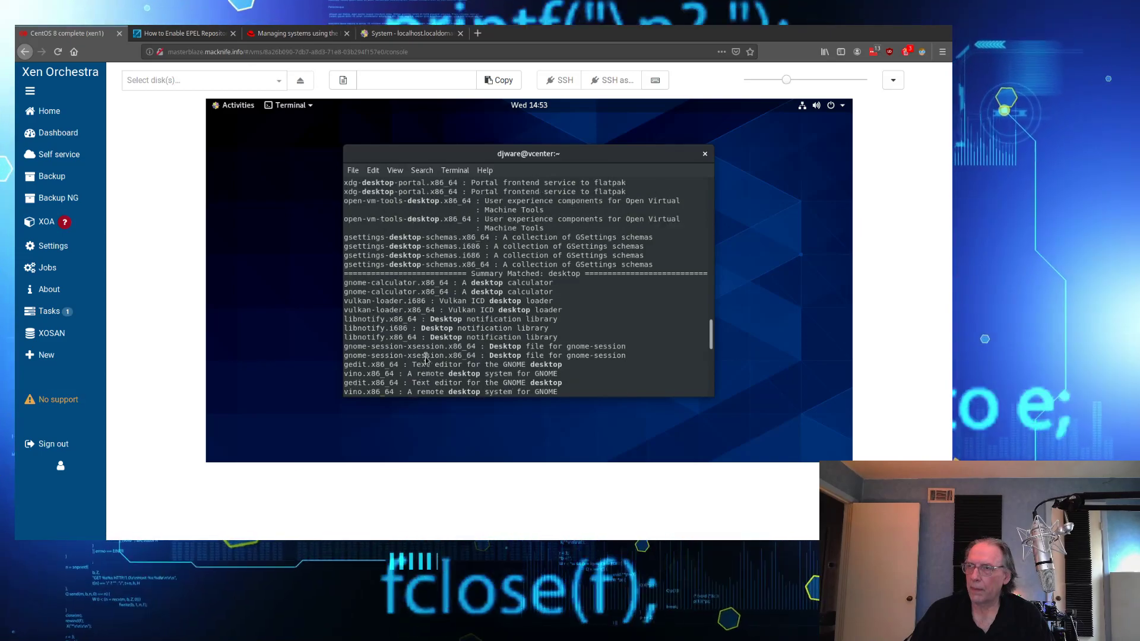
pyautogui.scroll(4, 425, 358)
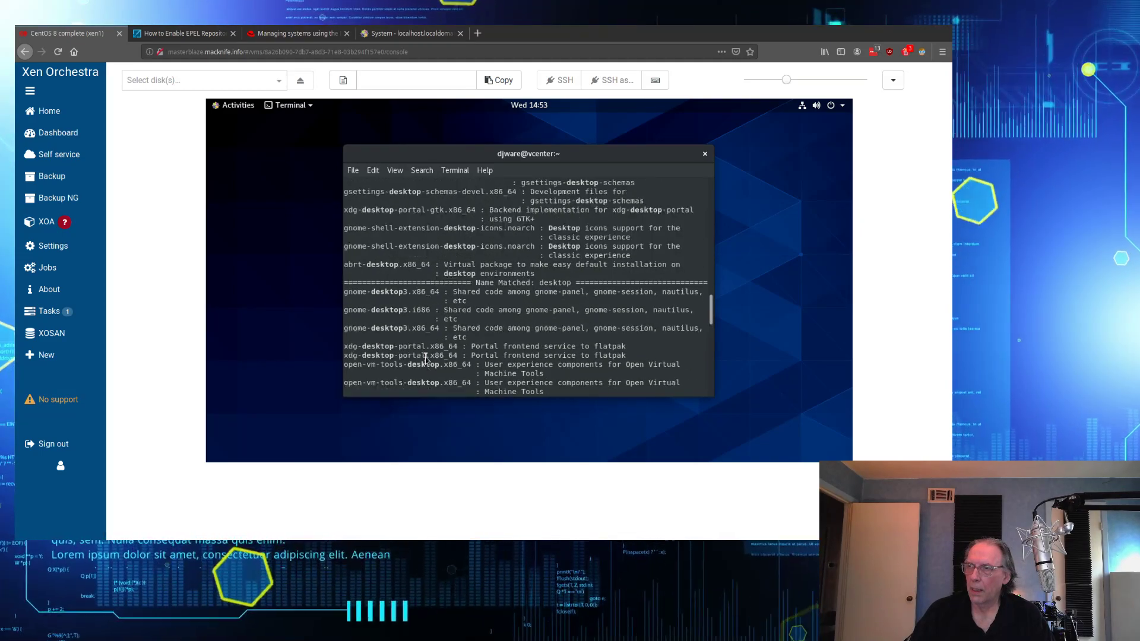
pyautogui.scroll(1, 425, 358)
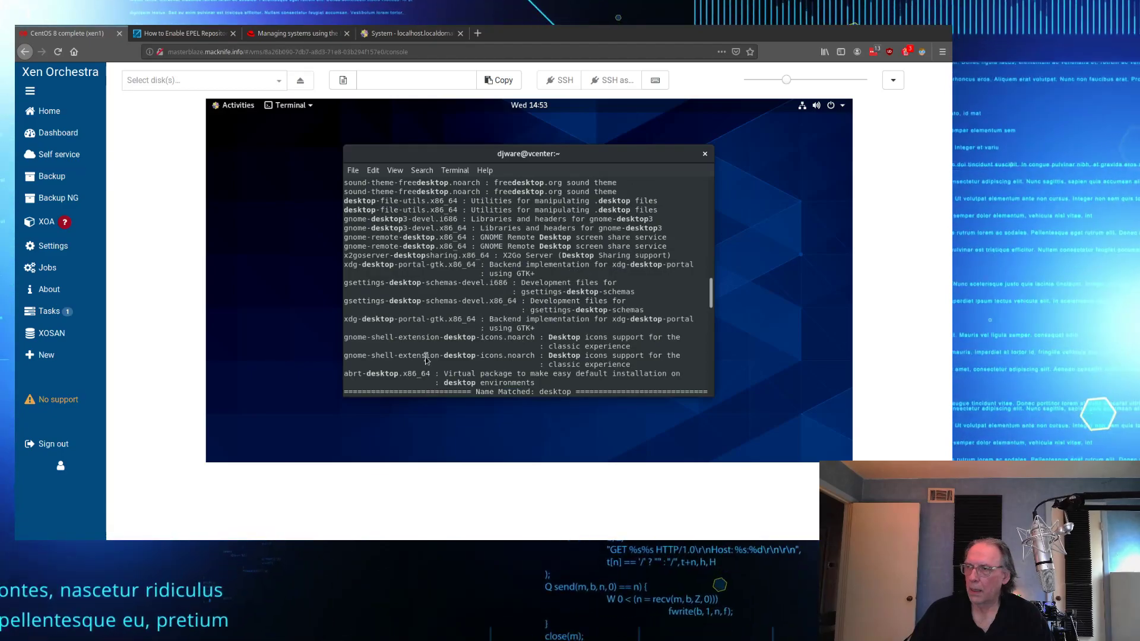
pyautogui.scroll(2, 425, 358)
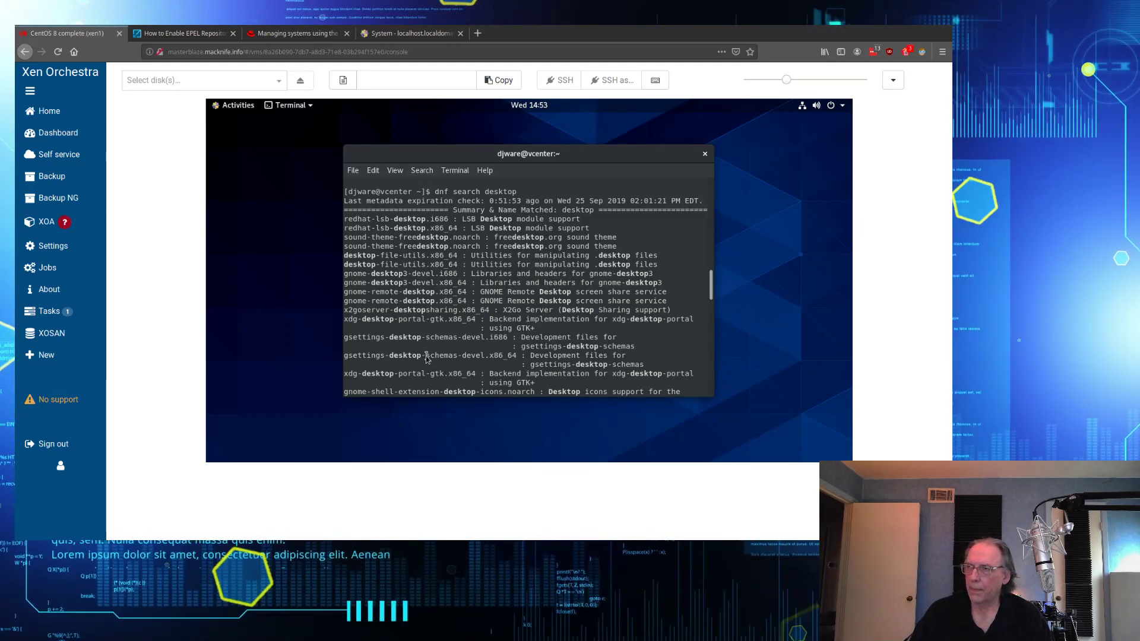
pyautogui.scroll(-1, 425, 358)
pyautogui.scroll(-1, 425, 358)
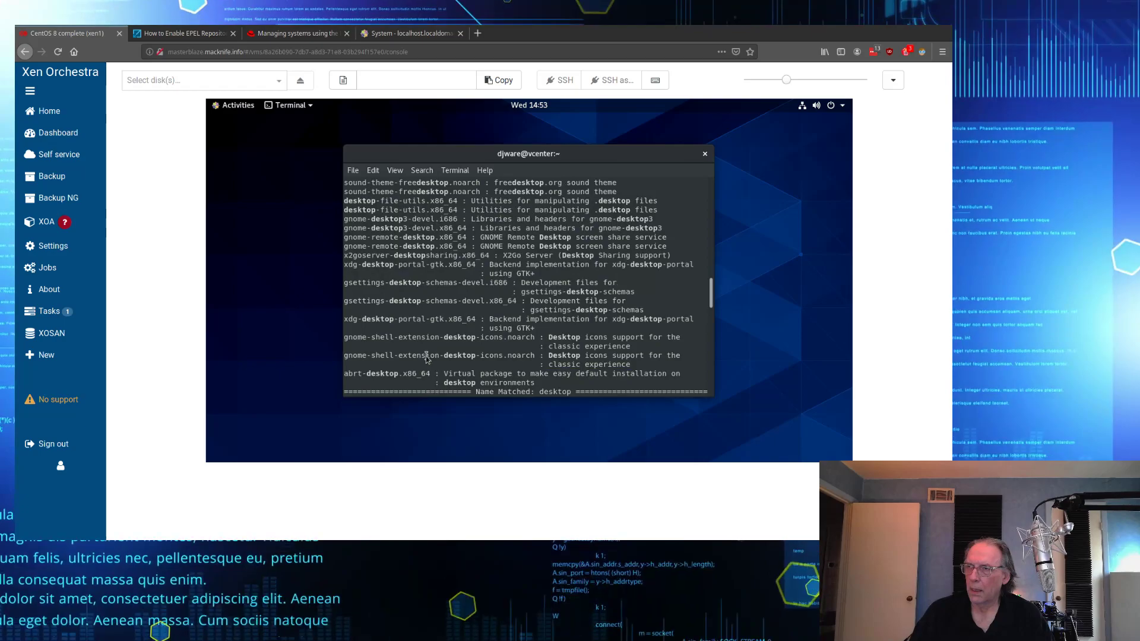
pyautogui.scroll(-6, 426, 356)
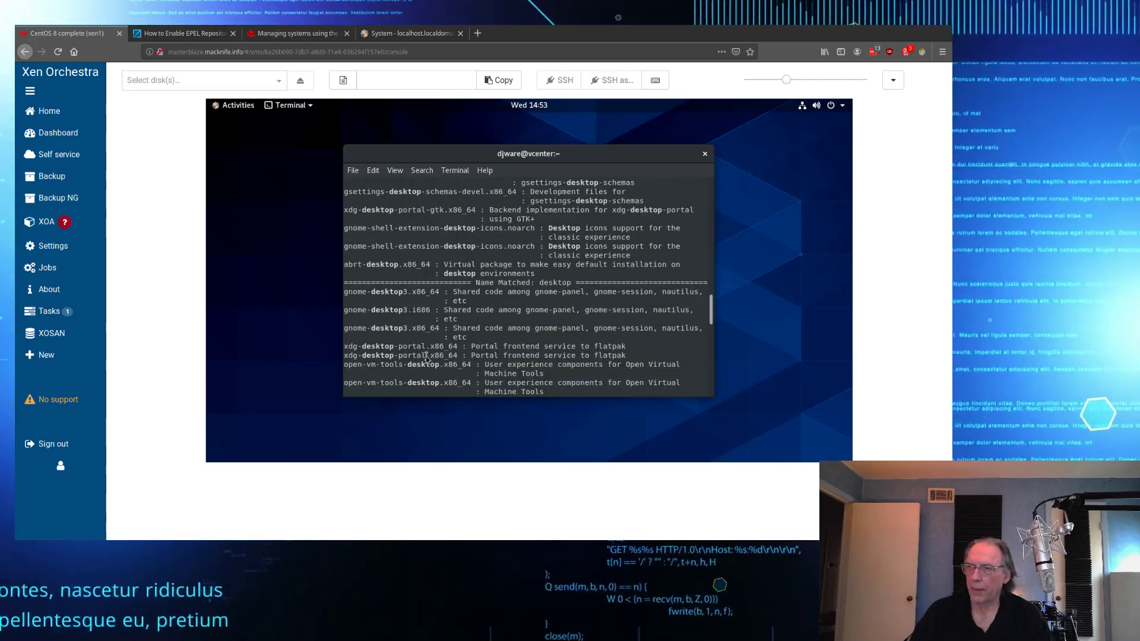
pyautogui.scroll(-8, 425, 355)
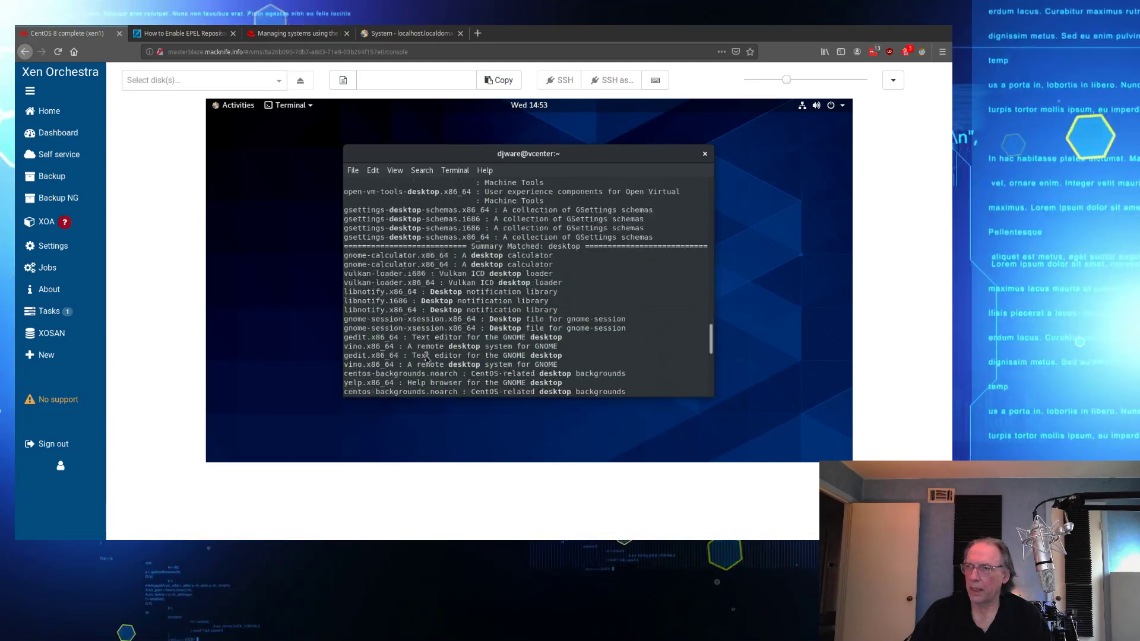
pyautogui.scroll(-7, 426, 358)
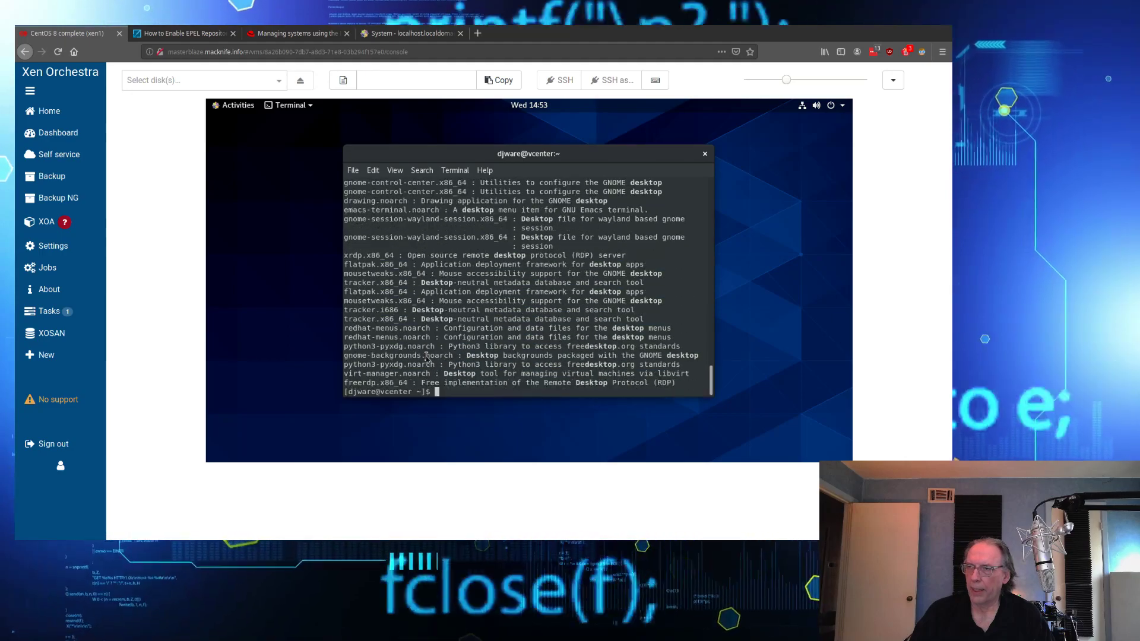